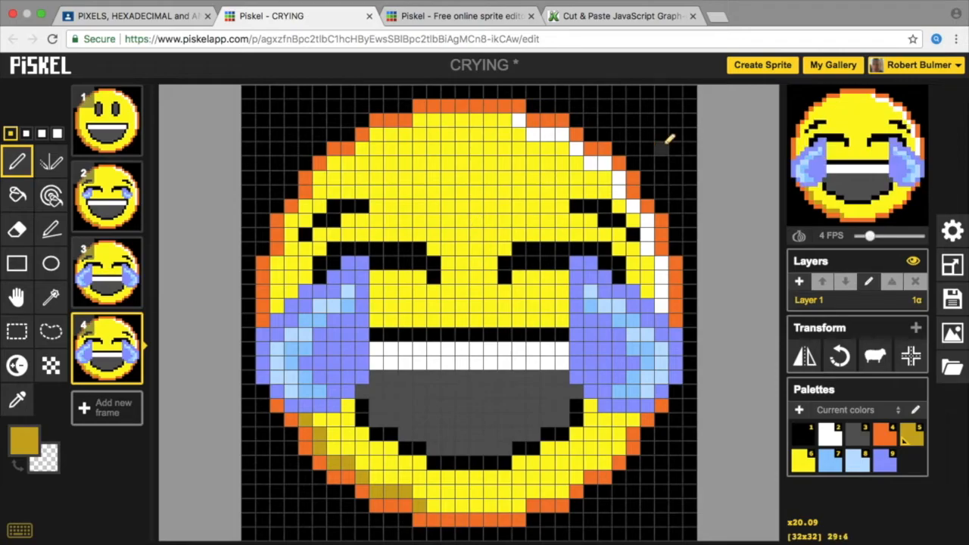
Step: Show the second frame of the CRYING emoji animation
mouse_move(123, 147)
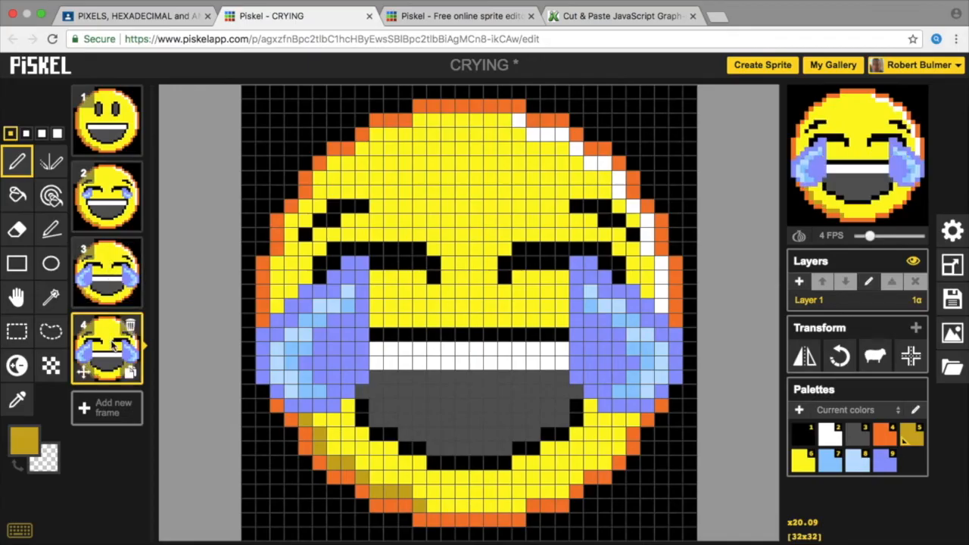
left_click(106, 199)
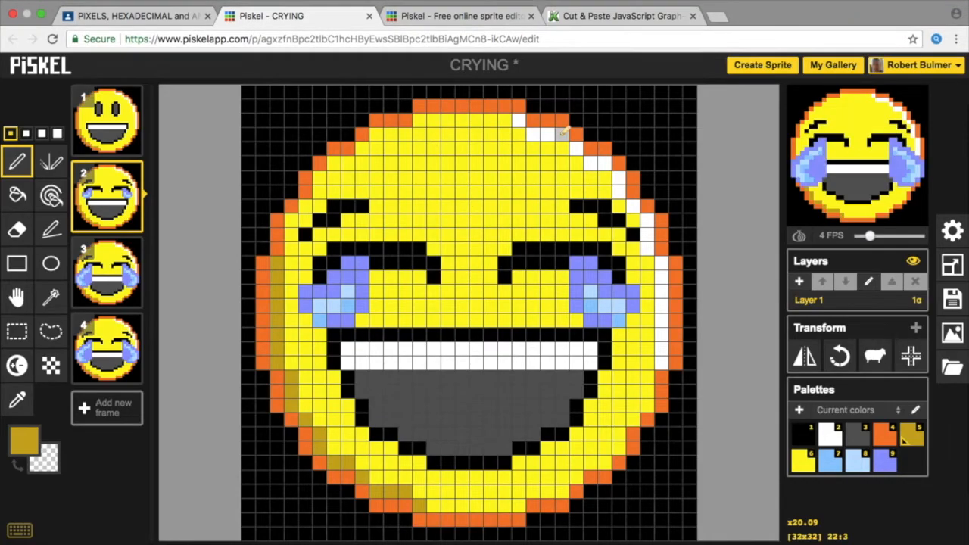
Step: Open the Piskel website's Downloads page and read about the offline applications
mouse_move(464, 2)
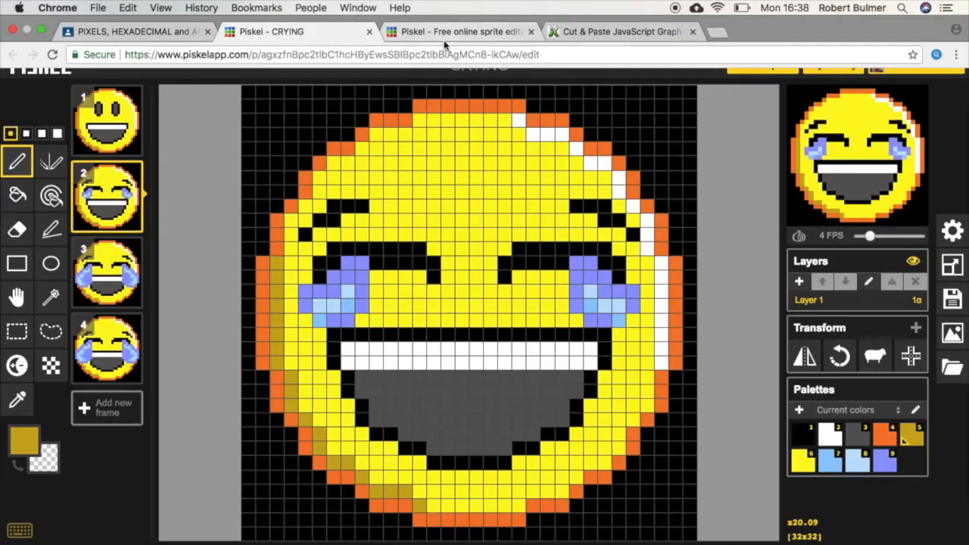
left_click(457, 32)
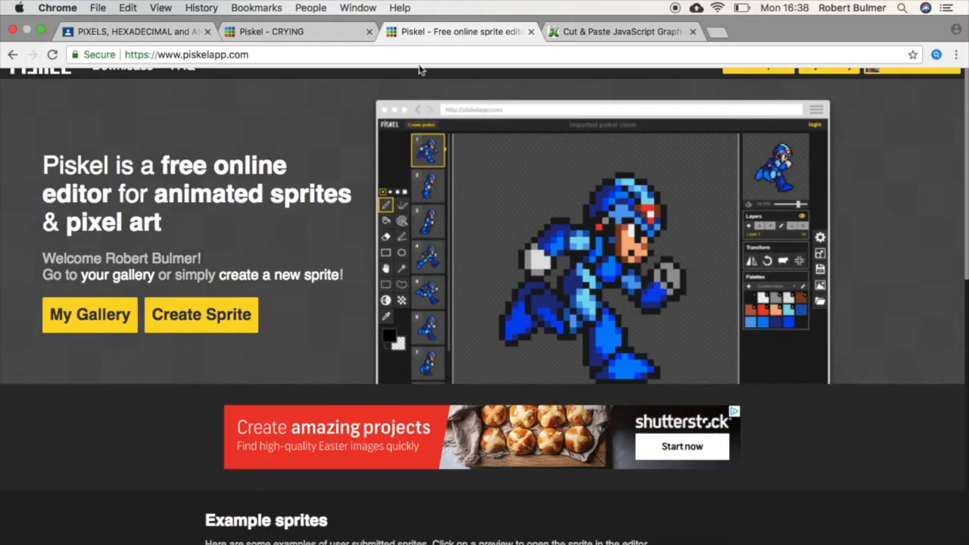
left_click(110, 72)
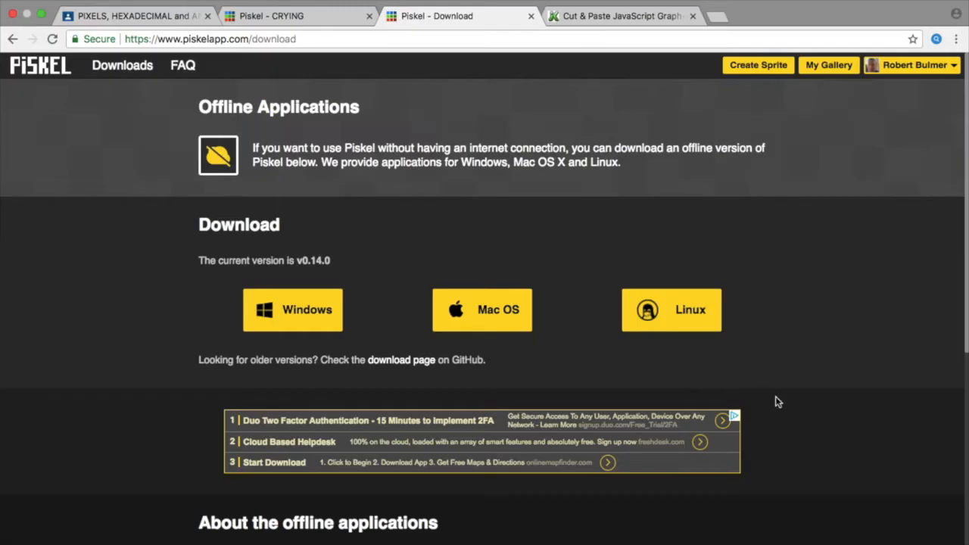
scroll(775, 396, "down", 5)
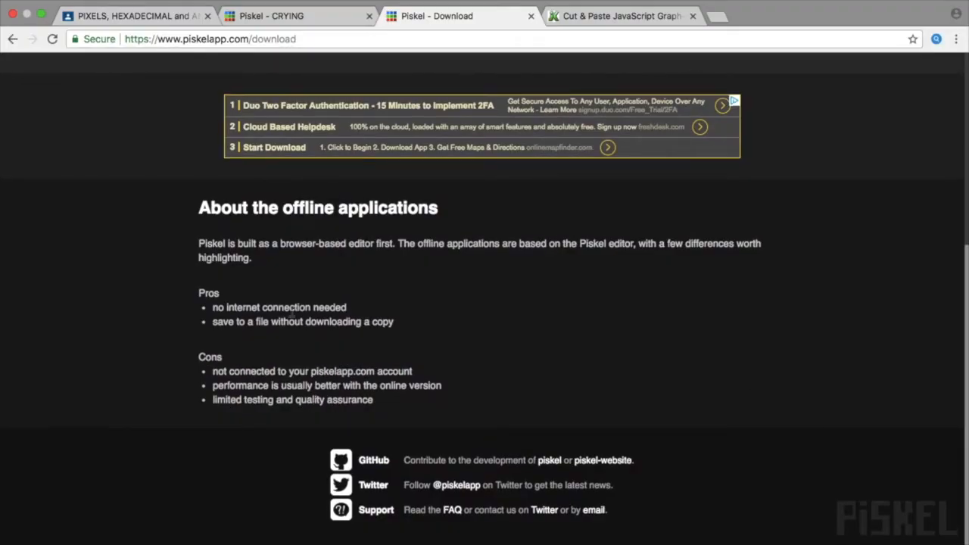
scroll(669, 344, "up", 5)
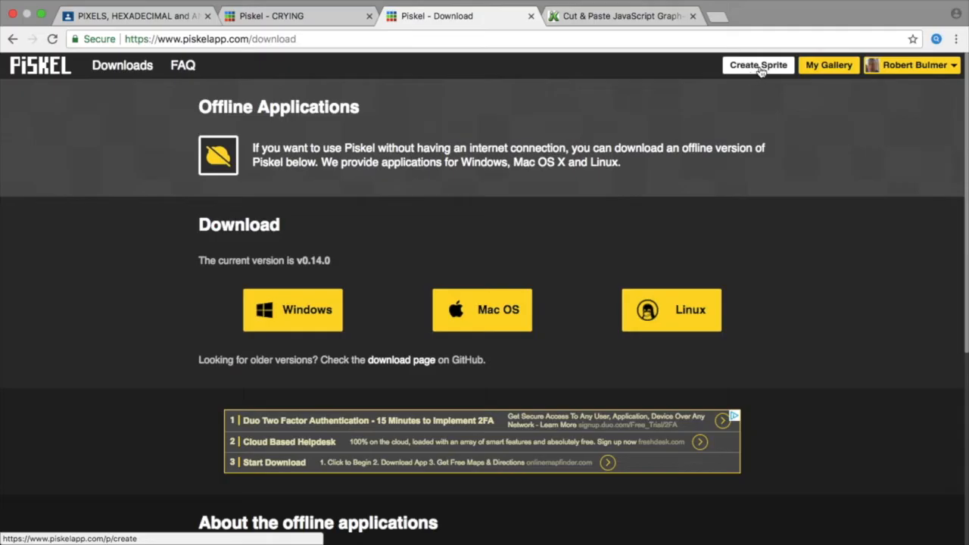
Step: Create a new sprite and review its general settings and canvas resize options
left_click(759, 67)
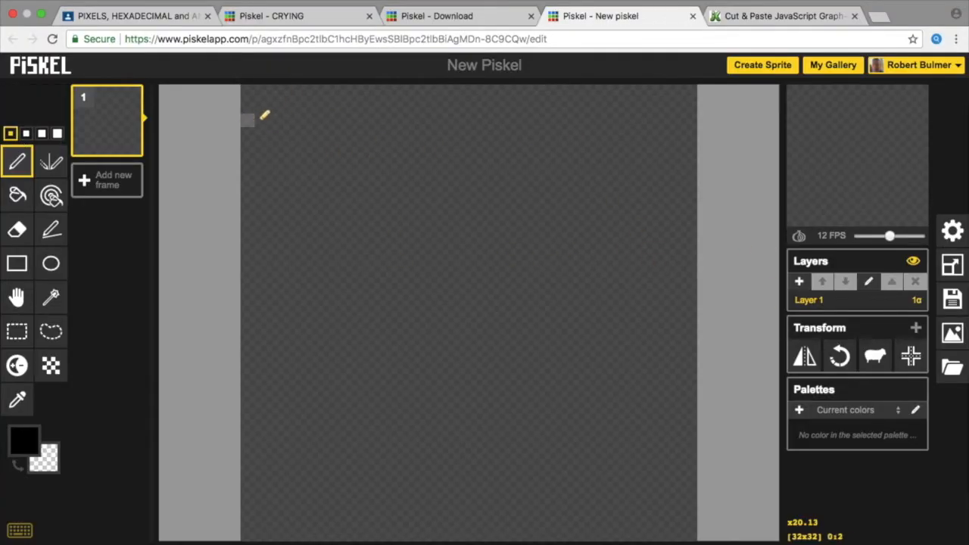
left_click(963, 235)
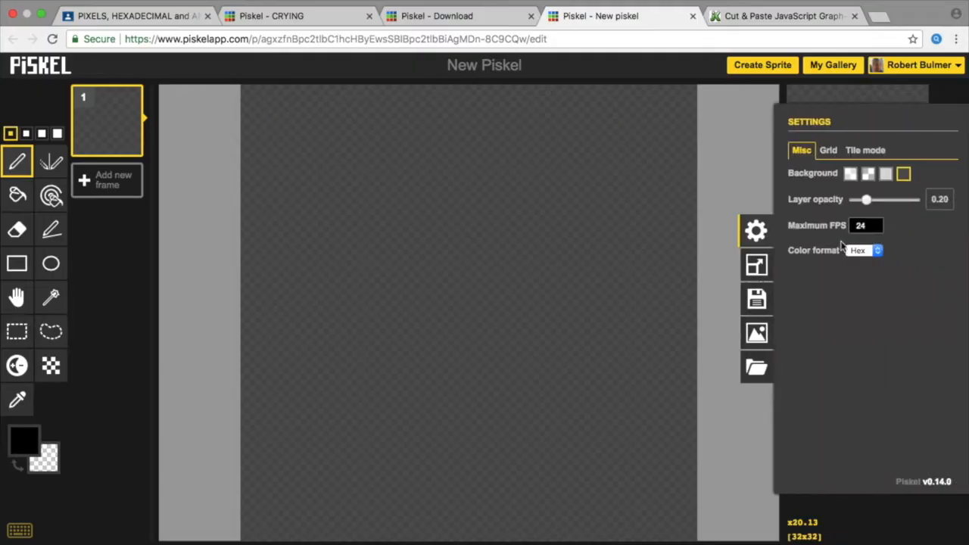
left_click(755, 265)
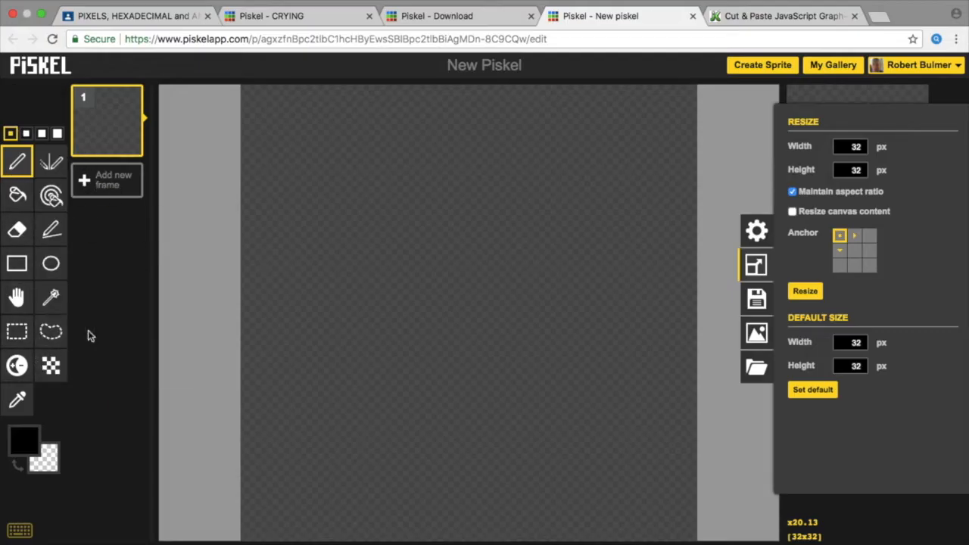
left_click(135, 347)
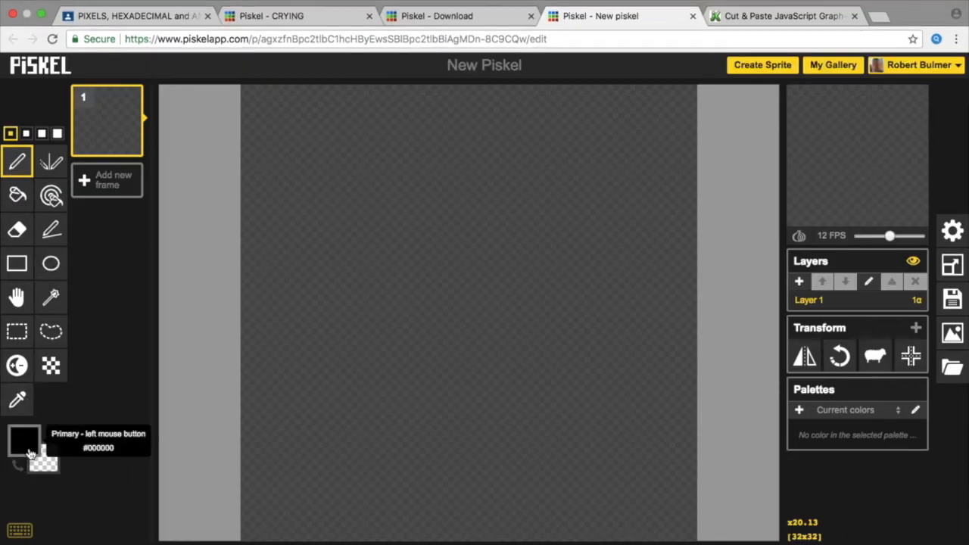
Step: Fill the entire blank canvas with black (#000000) using the Paint bucket tool
left_click(18, 464)
left_click(17, 463)
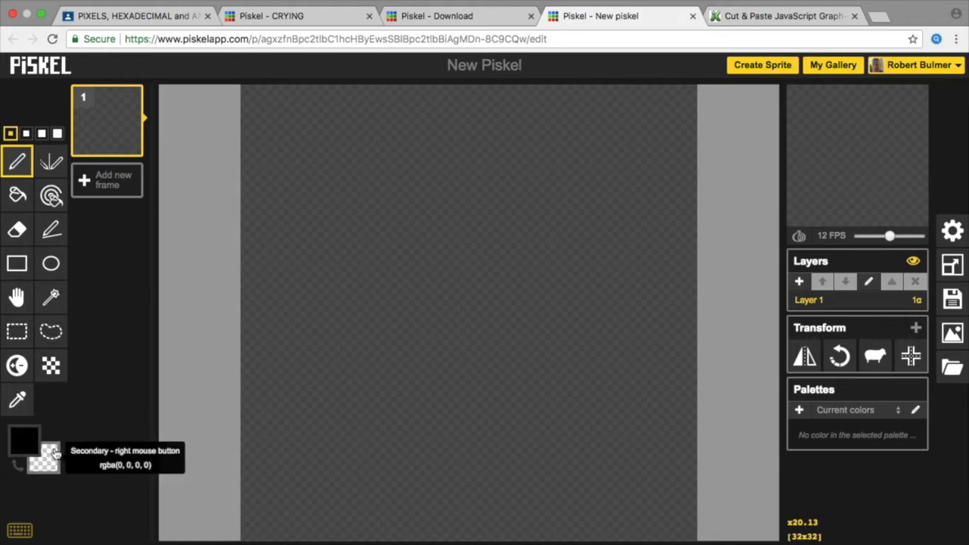
left_click(21, 451)
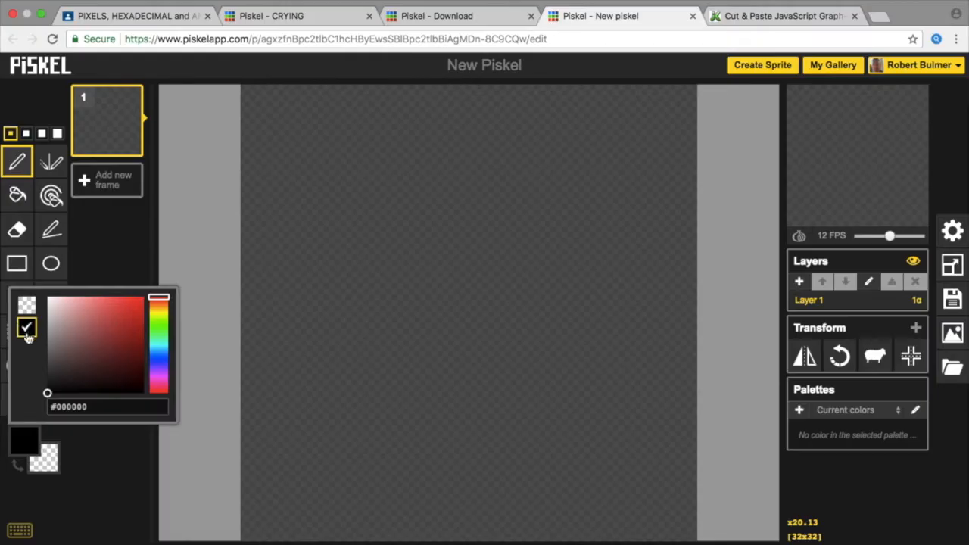
left_click(15, 199)
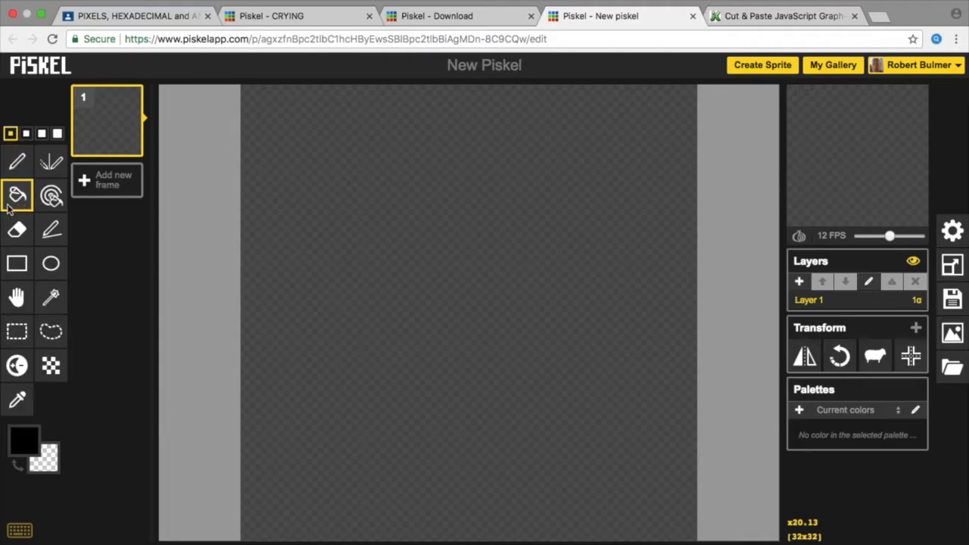
left_click(397, 229)
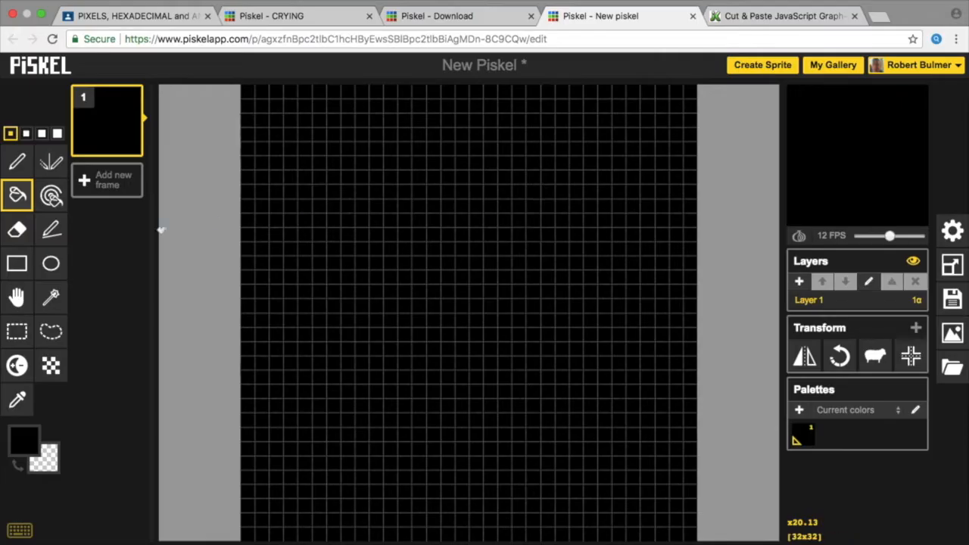
Step: Draw an orange (#ff9900) circle outline spanning the full 32x32 canvas
left_click(46, 273)
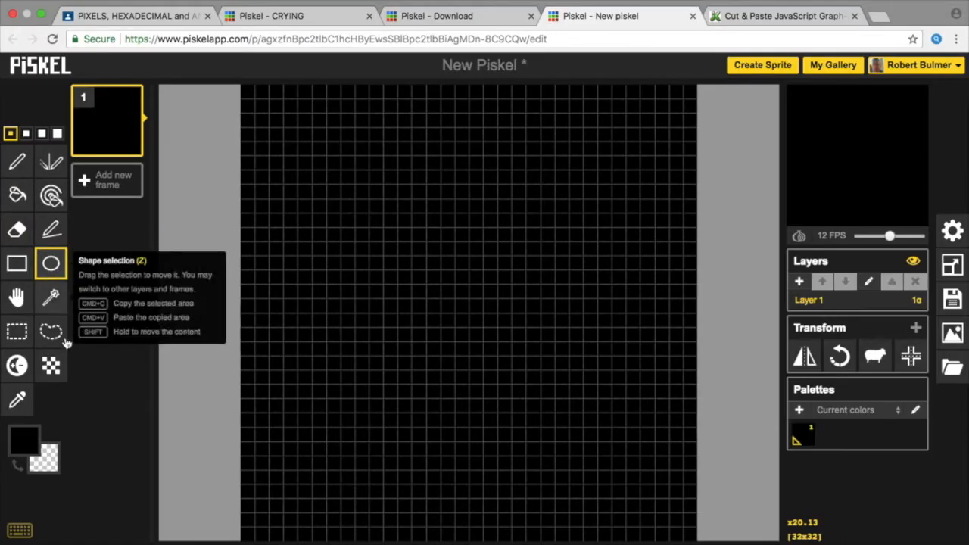
left_click(23, 451)
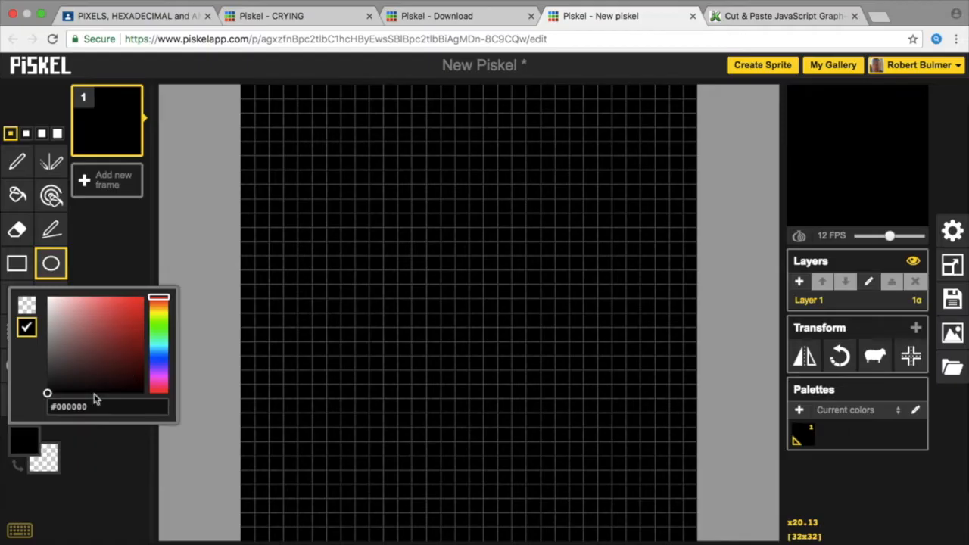
left_click(58, 407)
left_click(159, 313)
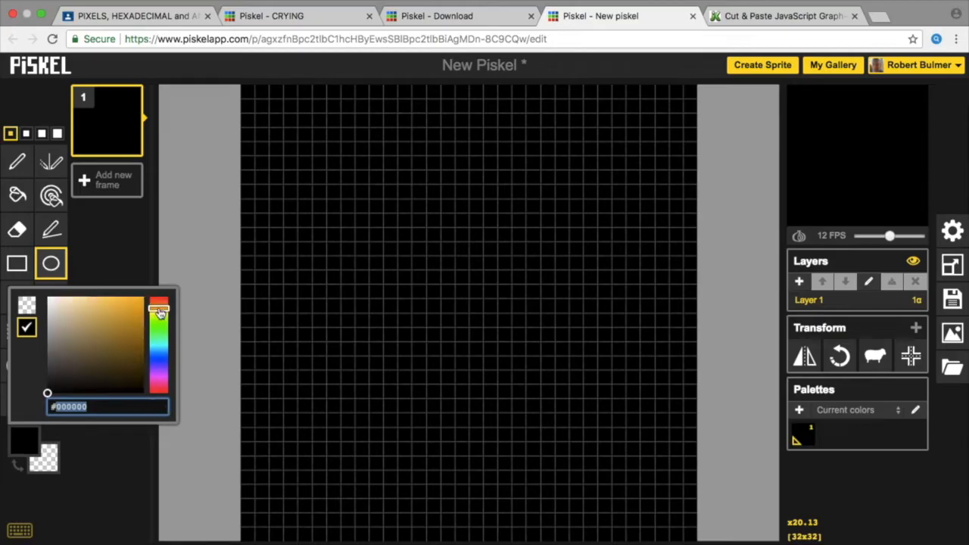
left_click(133, 314)
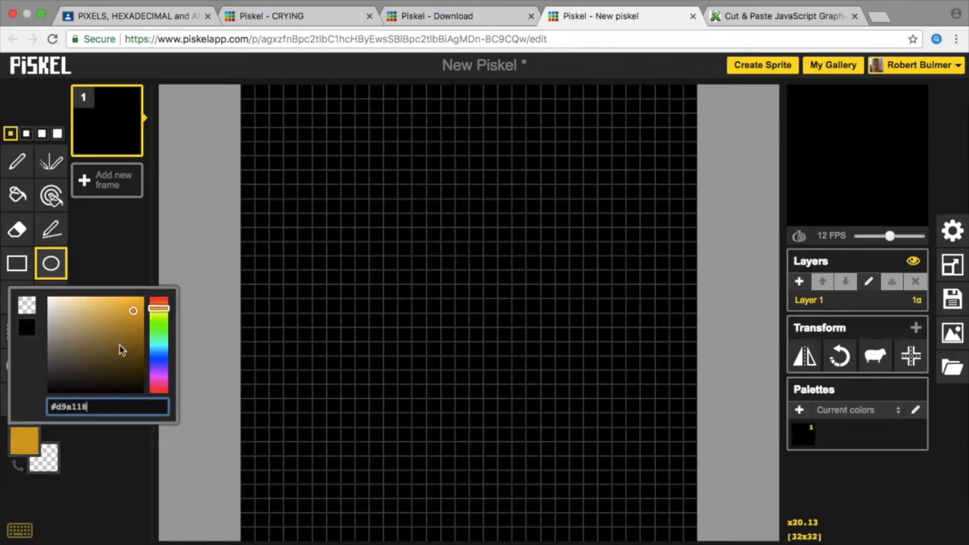
left_click_drag(132, 330, 155, 283)
double_click(144, 405)
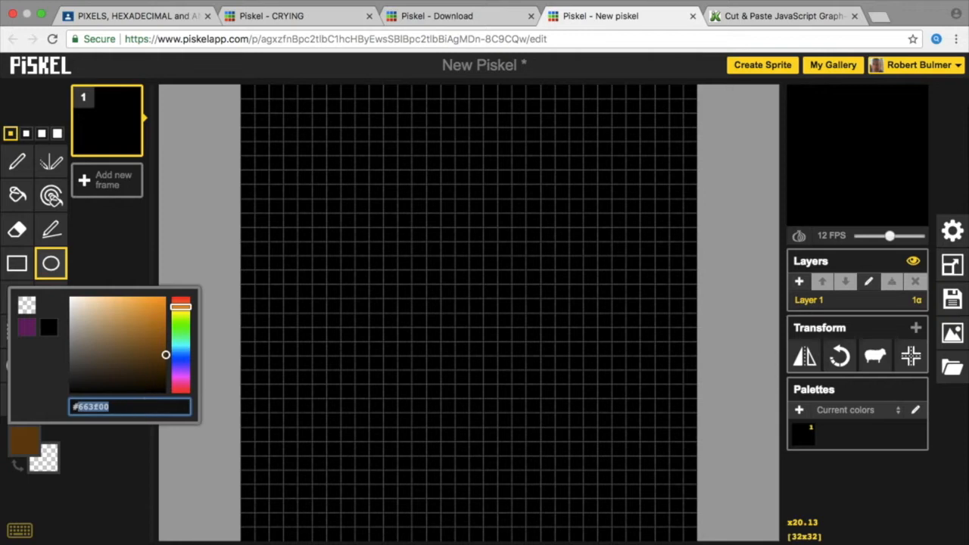
type("ff9900")
key("Return")
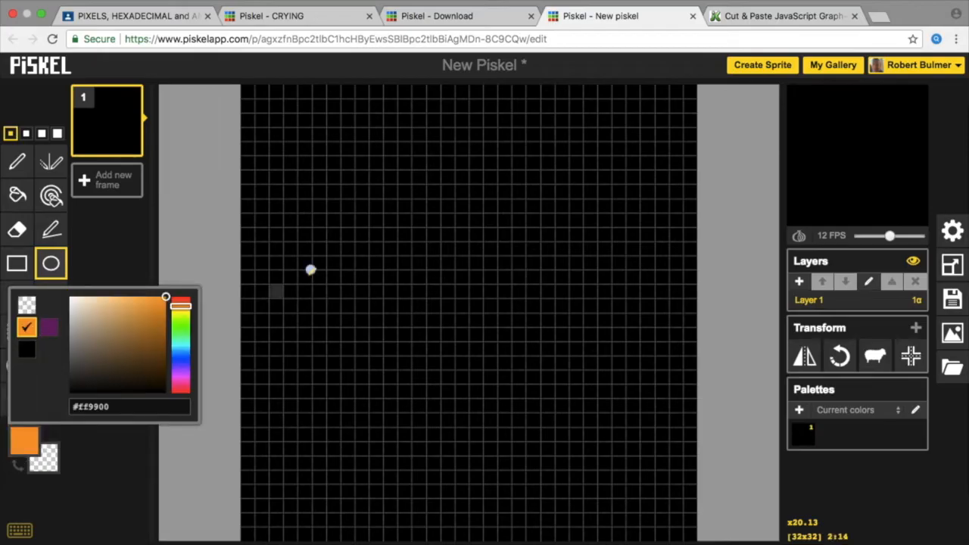
left_click(51, 262)
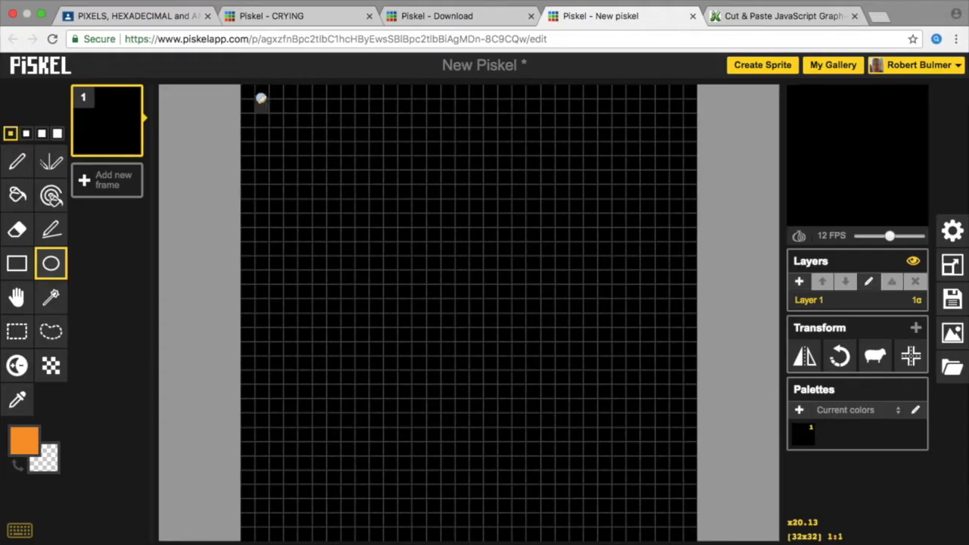
left_click_drag(249, 86, 690, 533)
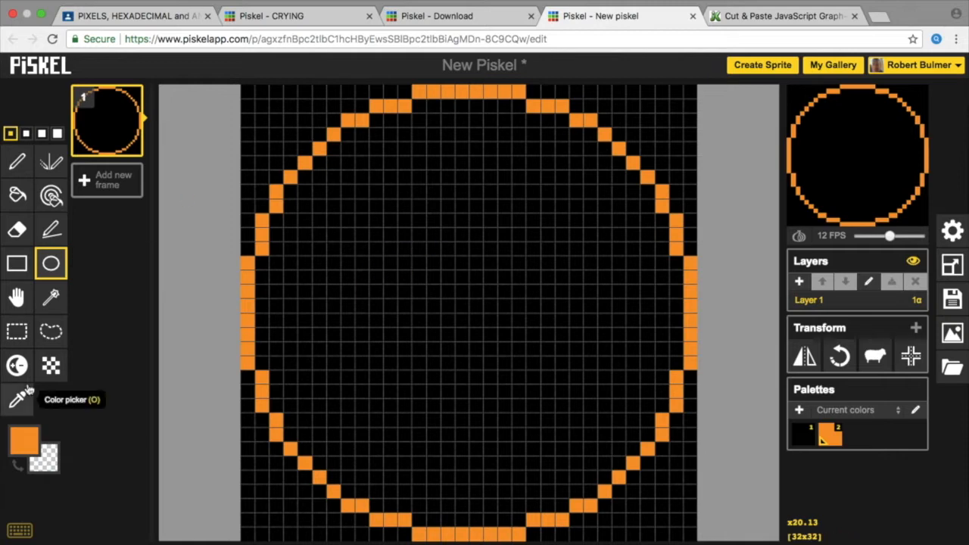
Step: Fill the inside of the orange circle with yellow (#ffff00)
left_click(24, 440)
left_click_drag(100, 406, 98, 407)
type("ffff00")
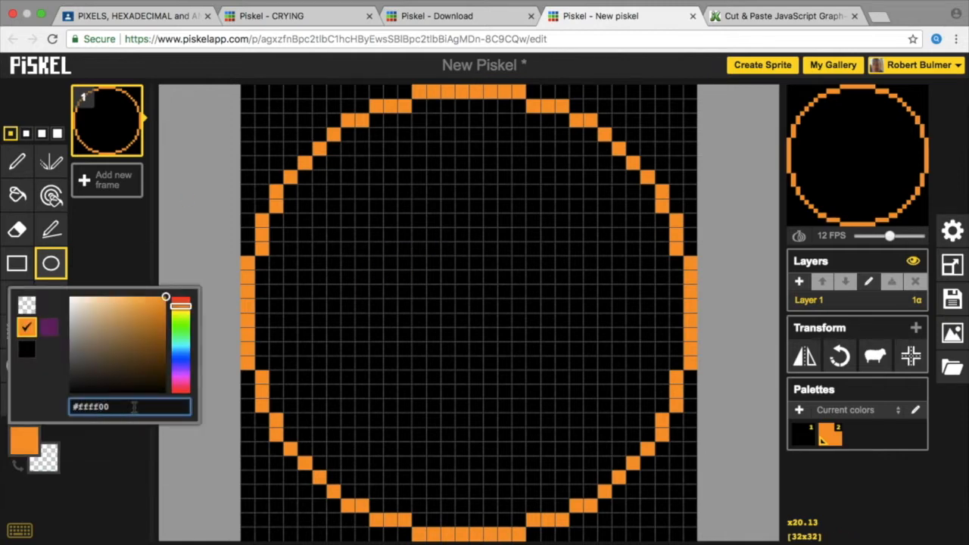
key("Return")
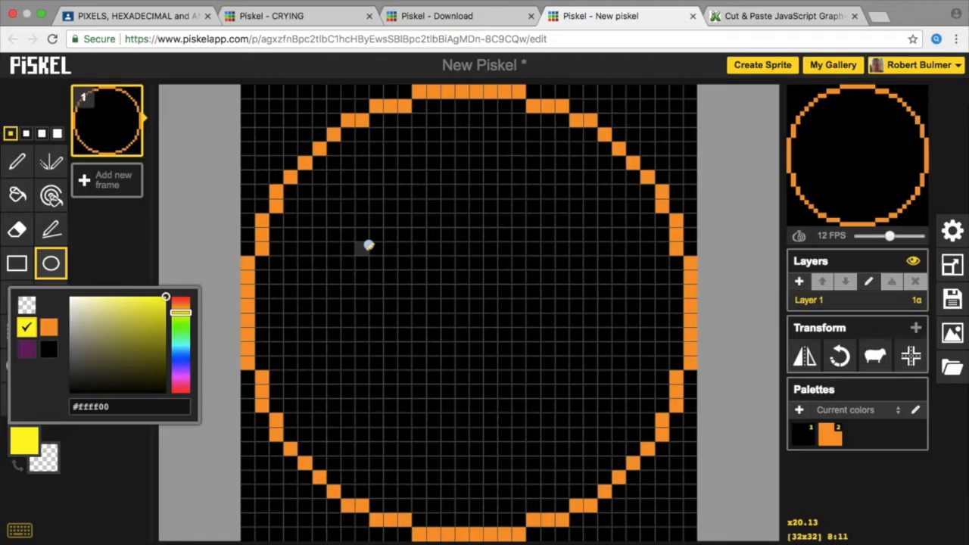
left_click(17, 195)
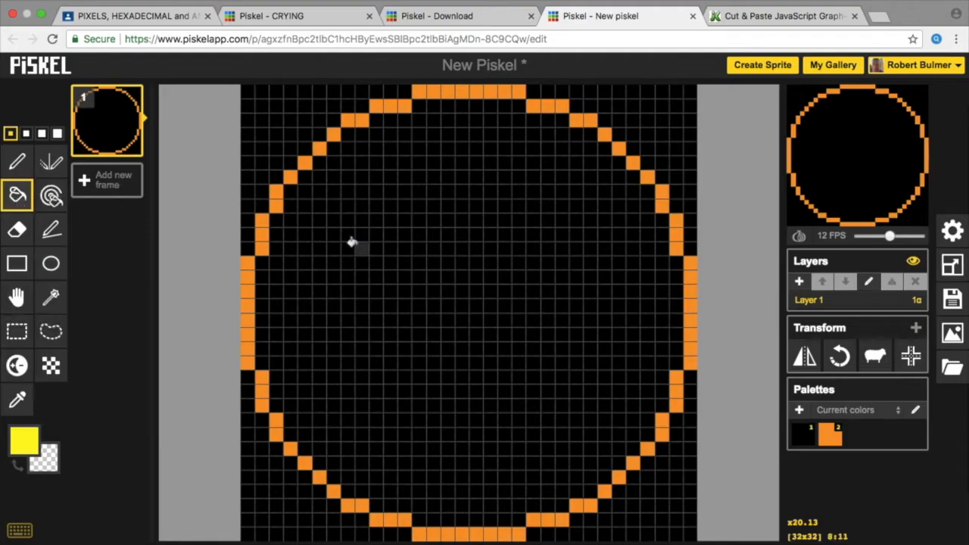
left_click(351, 242)
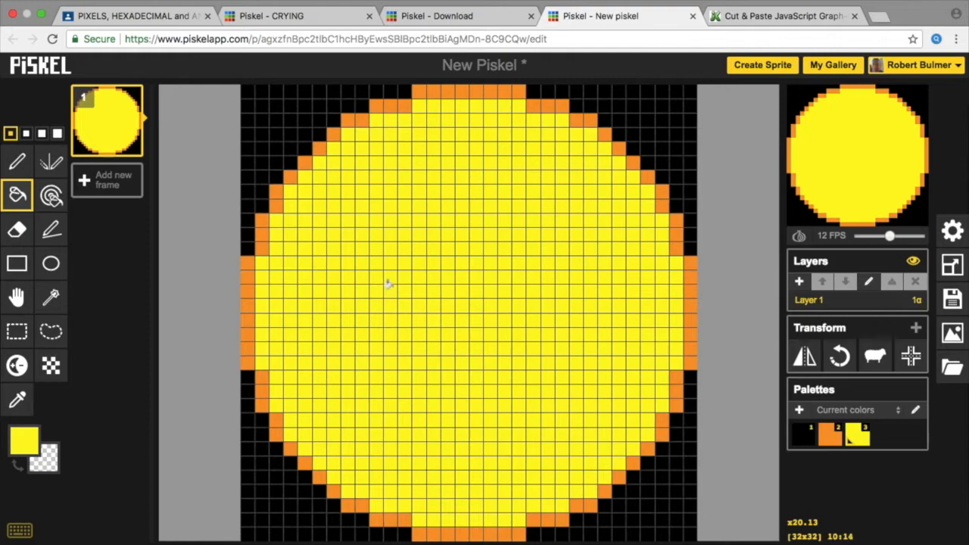
Step: Set the primary colour to dark yellow #c79e00 and choose the Pen tool
left_click(25, 445)
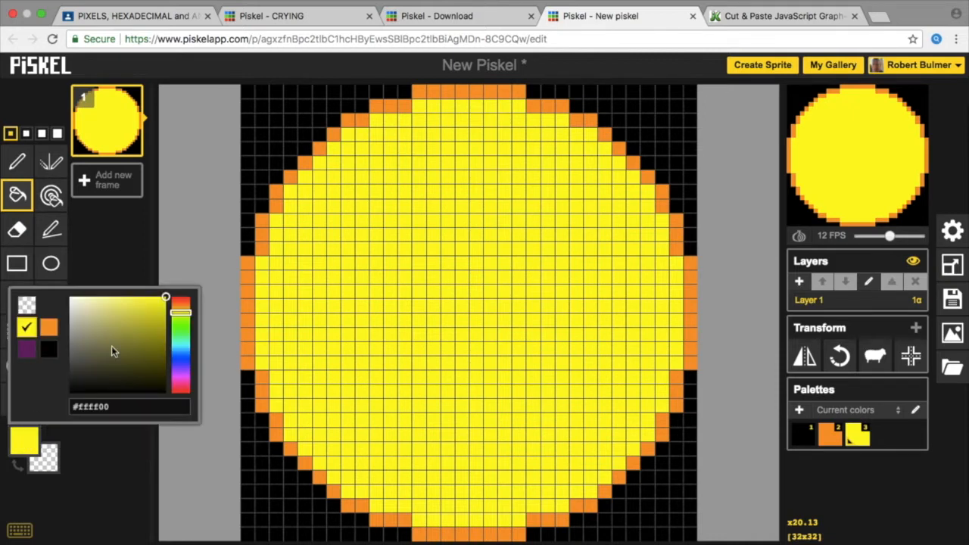
left_click(49, 328)
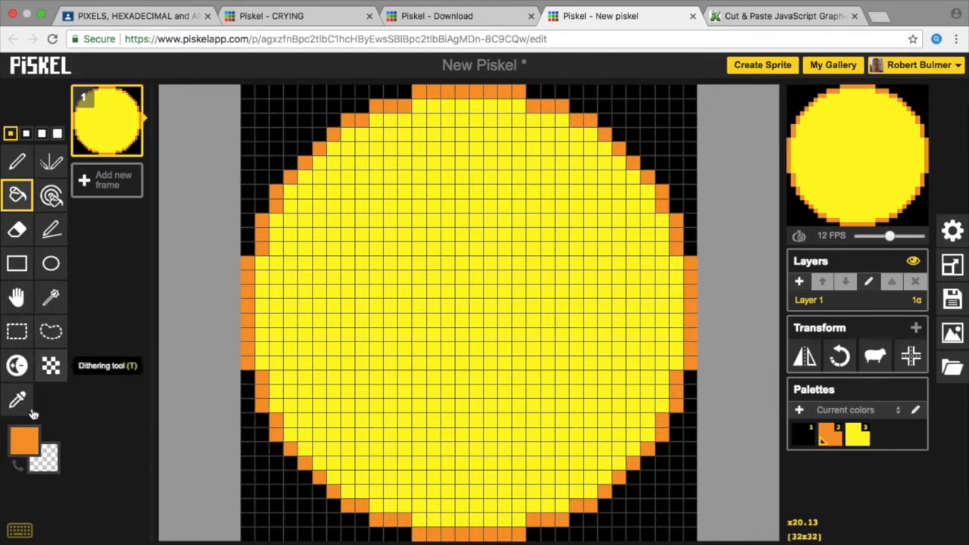
left_click(24, 440)
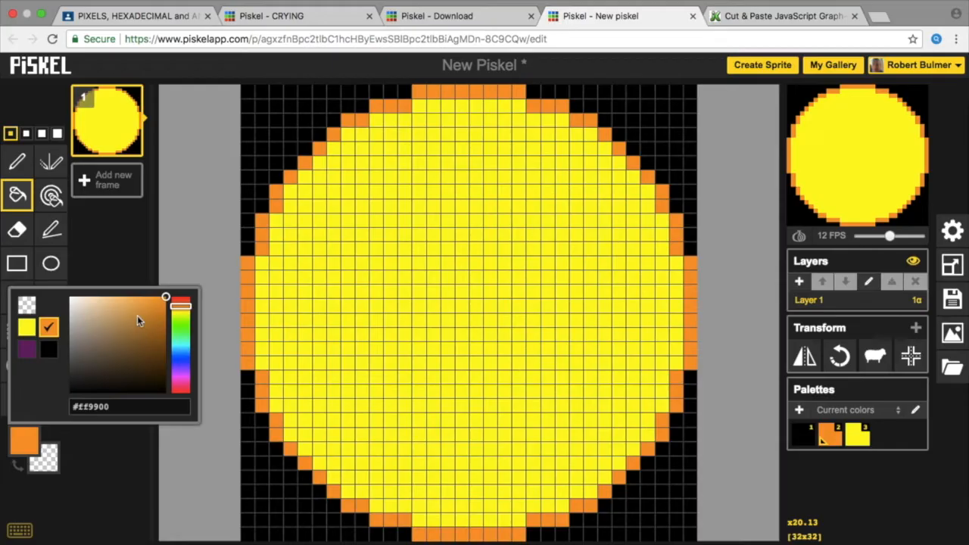
mouse_move(137, 315)
left_mouse_down()
mouse_move(138, 302)
mouse_move(166, 317)
left_mouse_up()
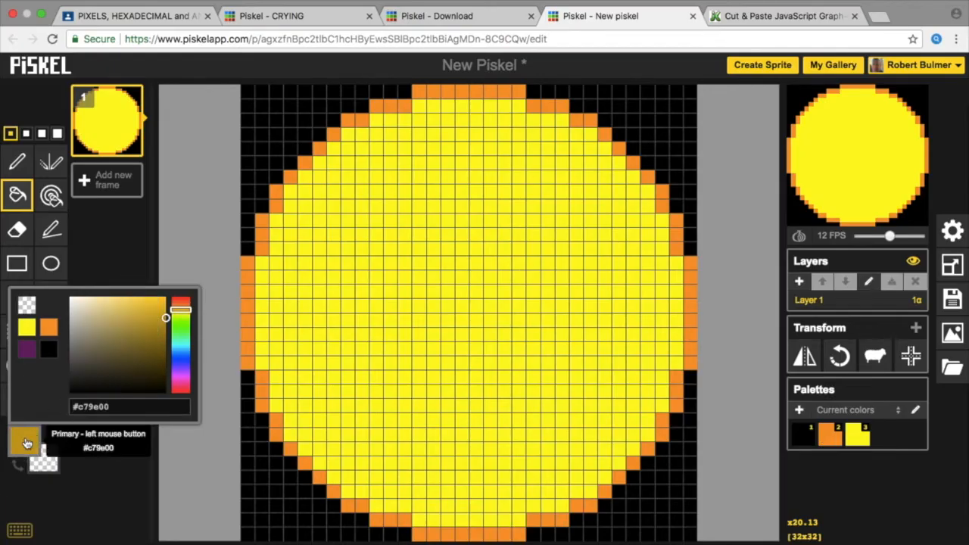
left_click(24, 440)
left_click(24, 441)
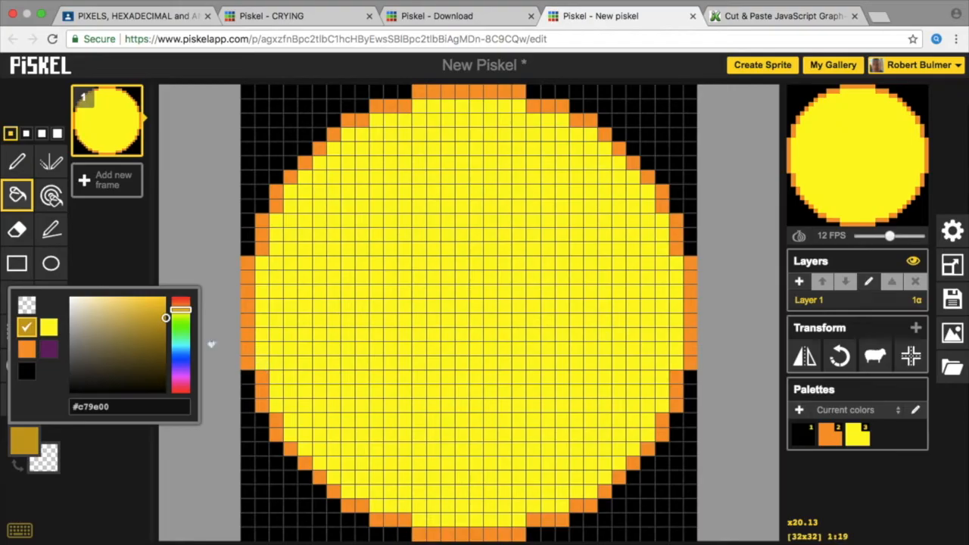
left_click(16, 161)
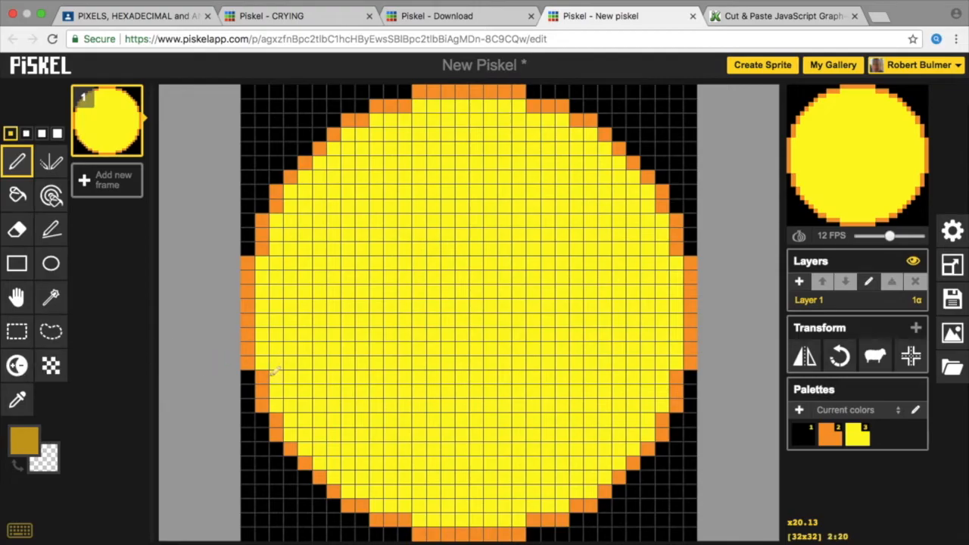
Step: Try the Lighten tool on yellow pixels just inside the left edge of the orange outline
left_click(28, 372)
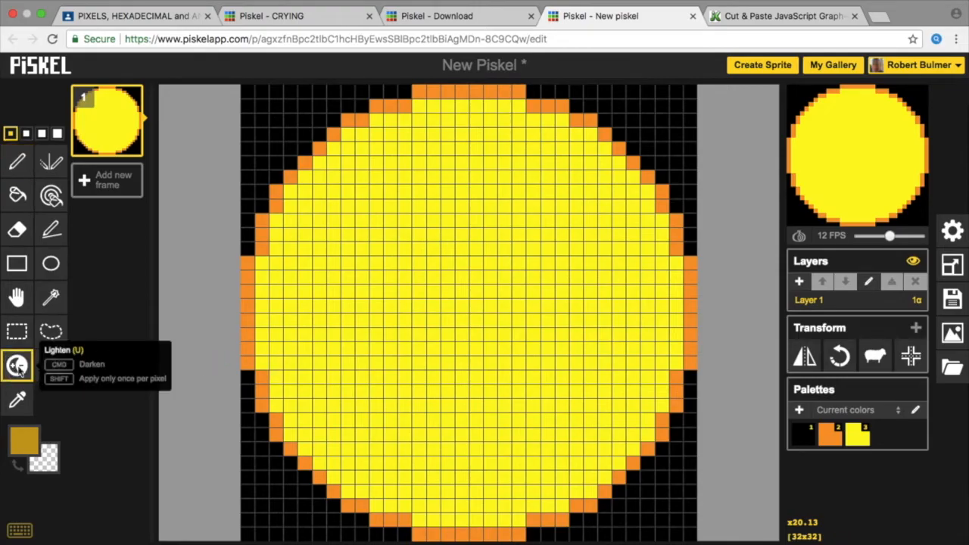
left_click(264, 258)
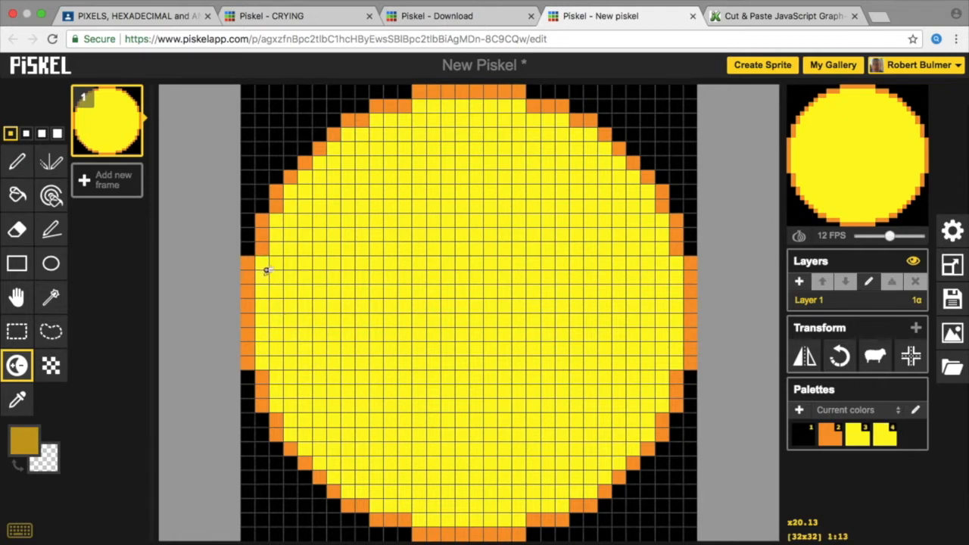
left_click(268, 258)
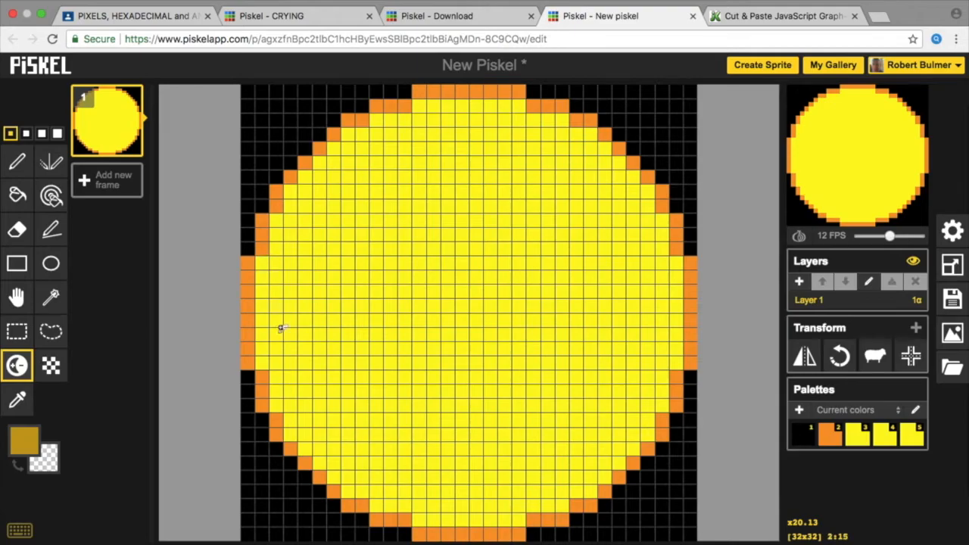
Step: Draw a one-pixel-wide dark yellow (#c79e00) shadow just inside the lower-left outline, from the left side to the bottom of the face
left_click(20, 451)
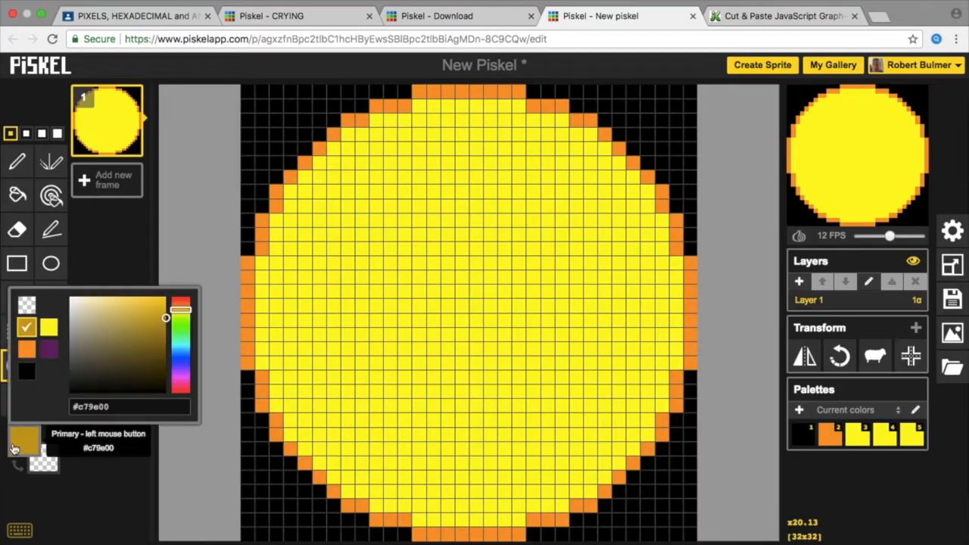
left_click(28, 327)
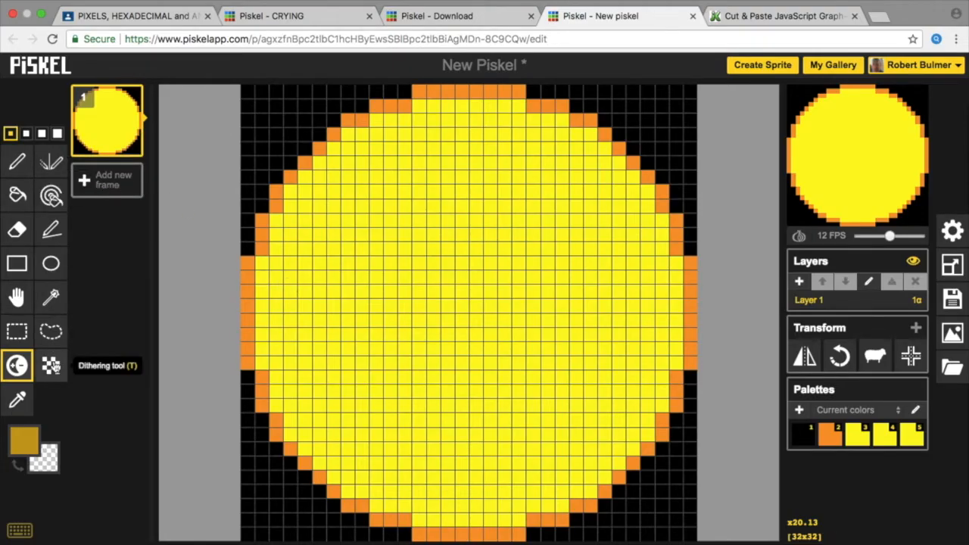
left_click(17, 161)
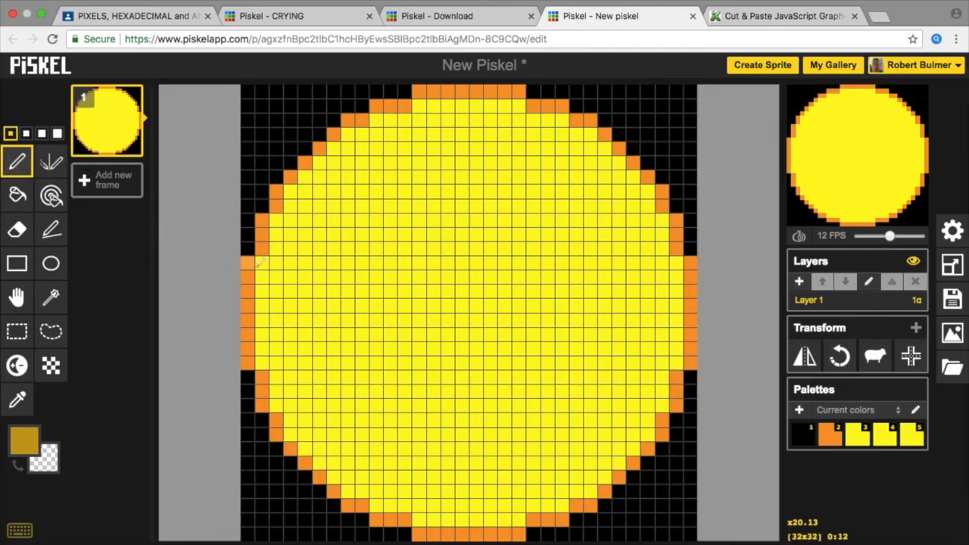
mouse_move(267, 280)
left_mouse_down()
mouse_move(261, 364)
mouse_move(274, 373)
mouse_move(293, 431)
mouse_move(324, 450)
left_mouse_up()
left_click(321, 463)
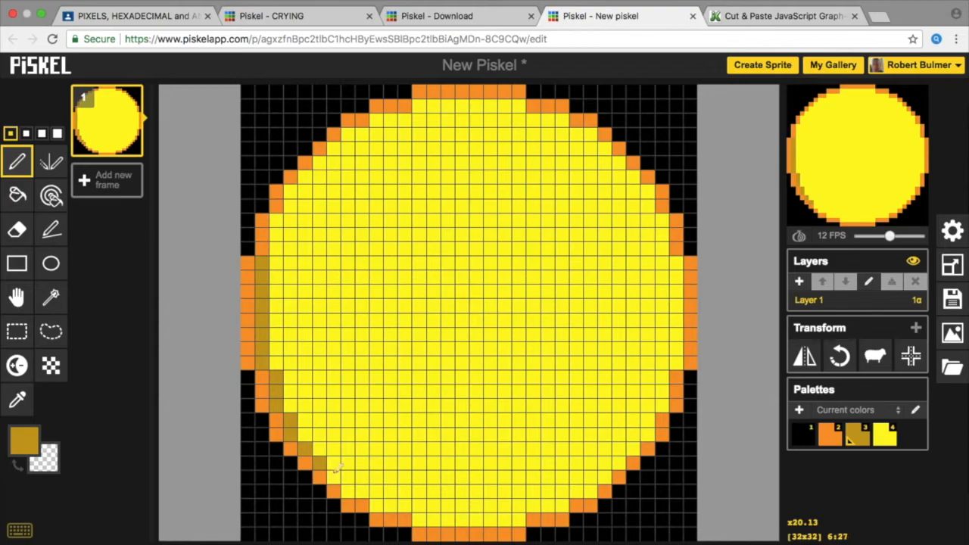
left_click(350, 490)
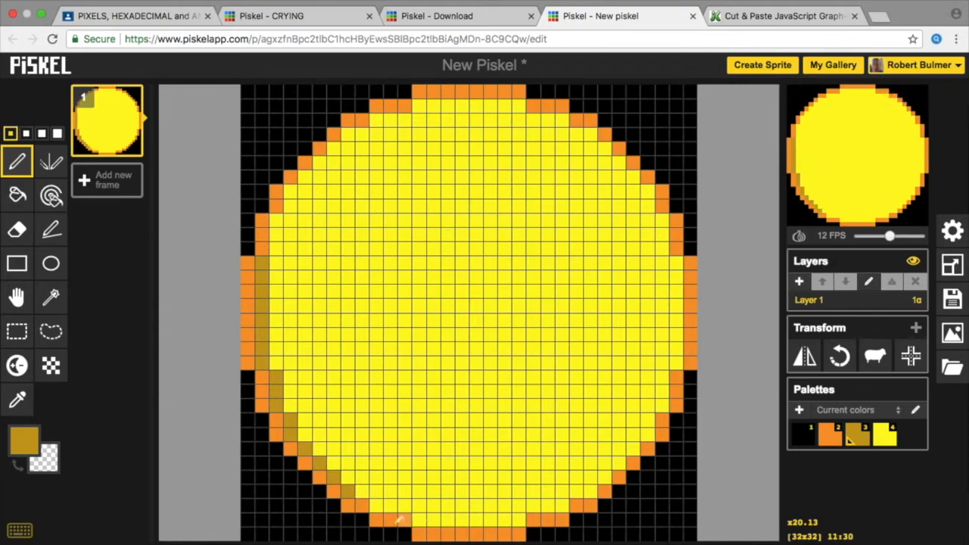
left_click(377, 505)
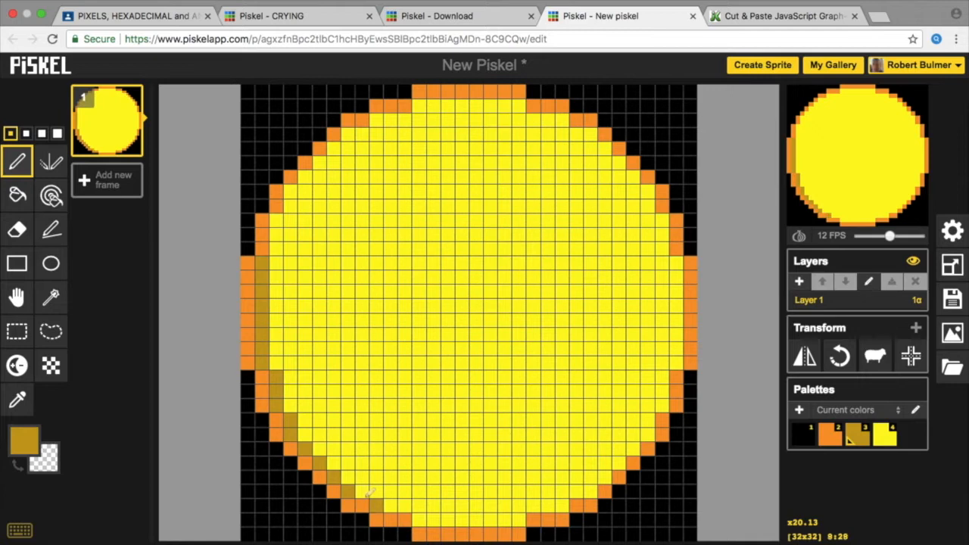
left_click(362, 492)
left_click(405, 505)
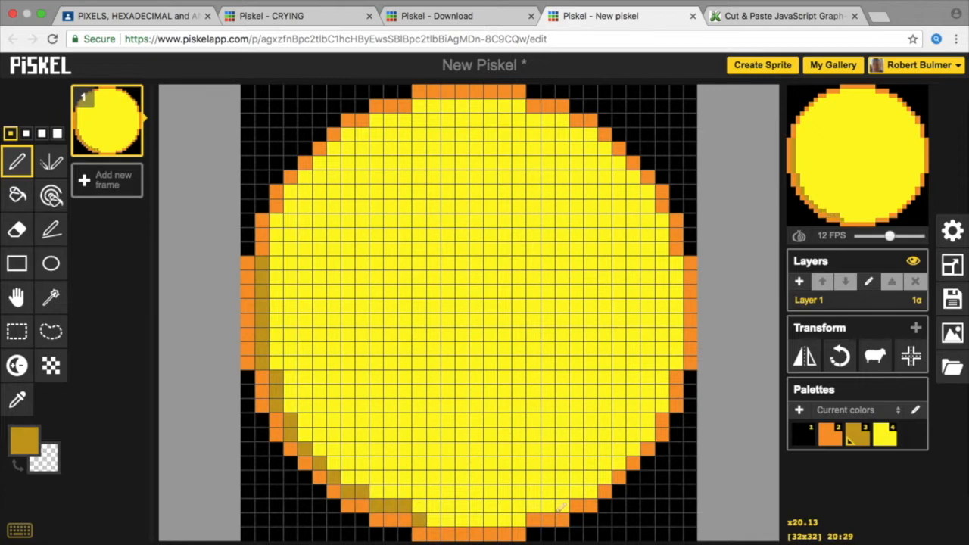
left_click_drag(522, 519, 424, 519)
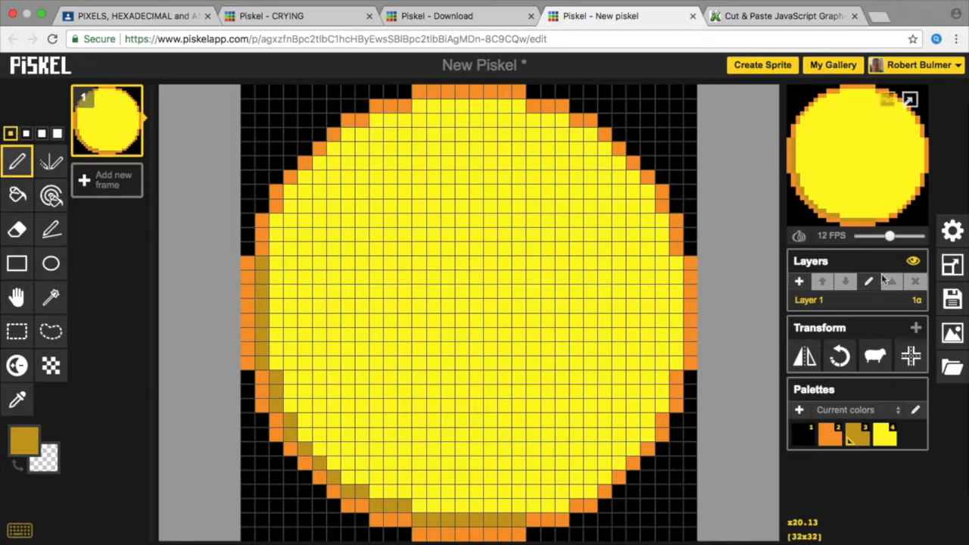
Step: Draw a one-pixel-wide white (#ffffff) highlight just inside the upper-right outline, from the top to the right side of the face
left_click(9, 430)
mouse_move(141, 331)
left_mouse_down()
mouse_move(118, 352)
mouse_move(68, 296)
left_mouse_up()
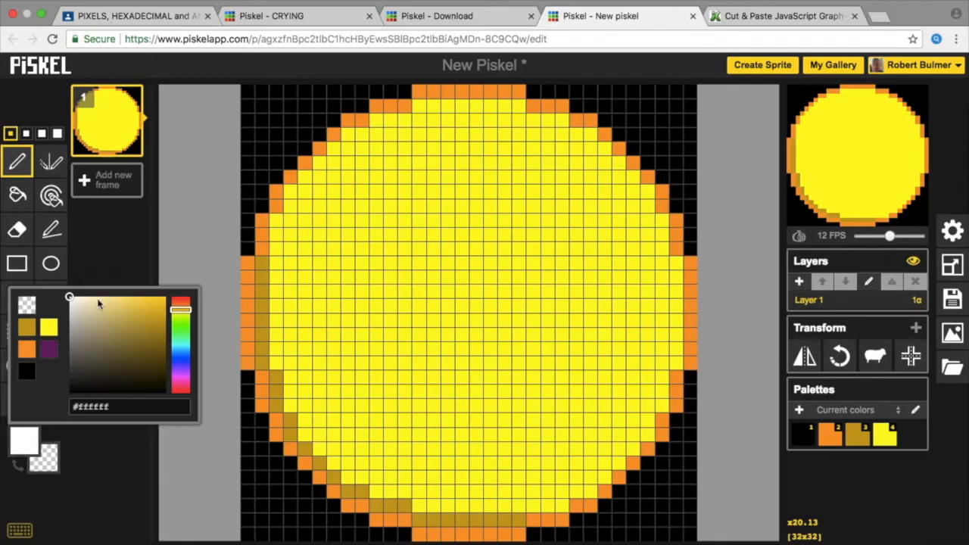
left_click(121, 407)
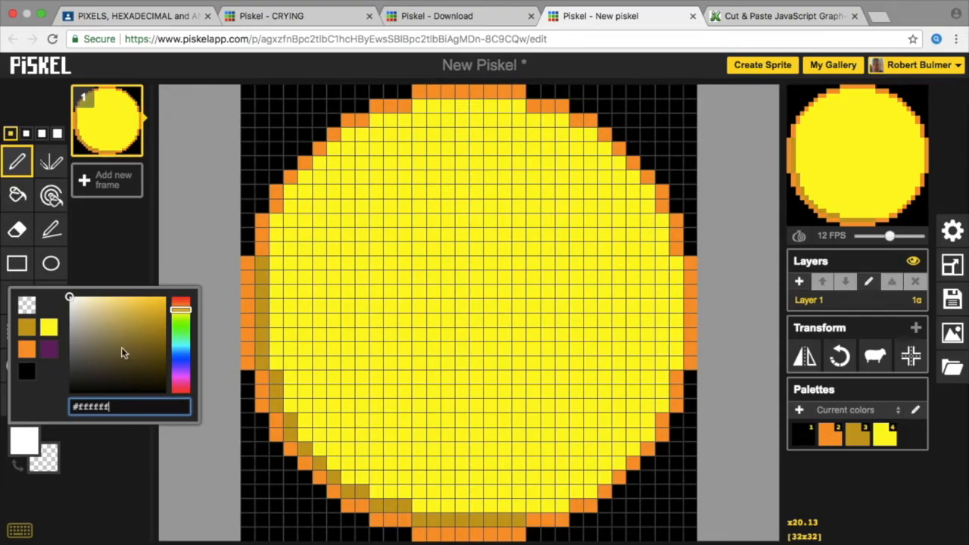
key("Return")
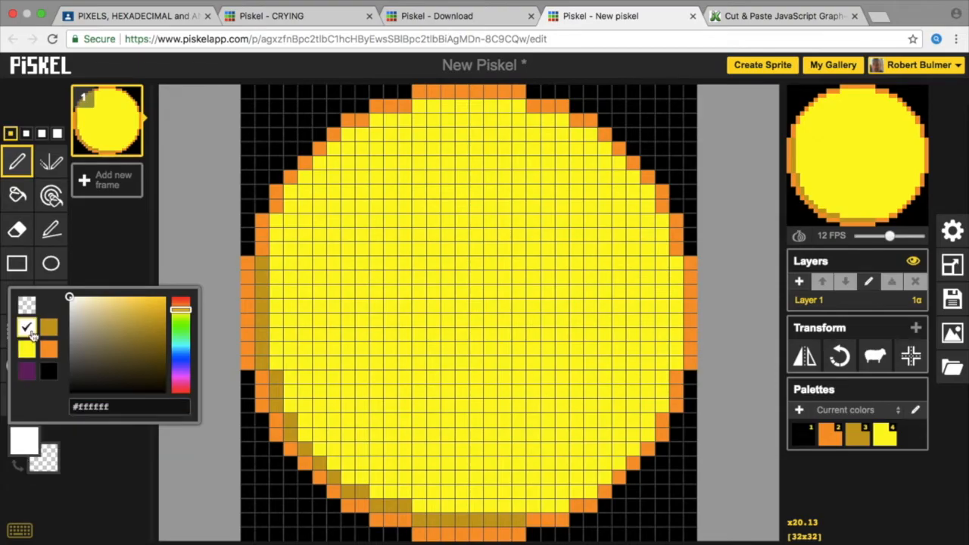
mouse_move(426, 105)
left_mouse_down()
mouse_move(568, 121)
mouse_move(575, 136)
mouse_move(611, 145)
left_mouse_up()
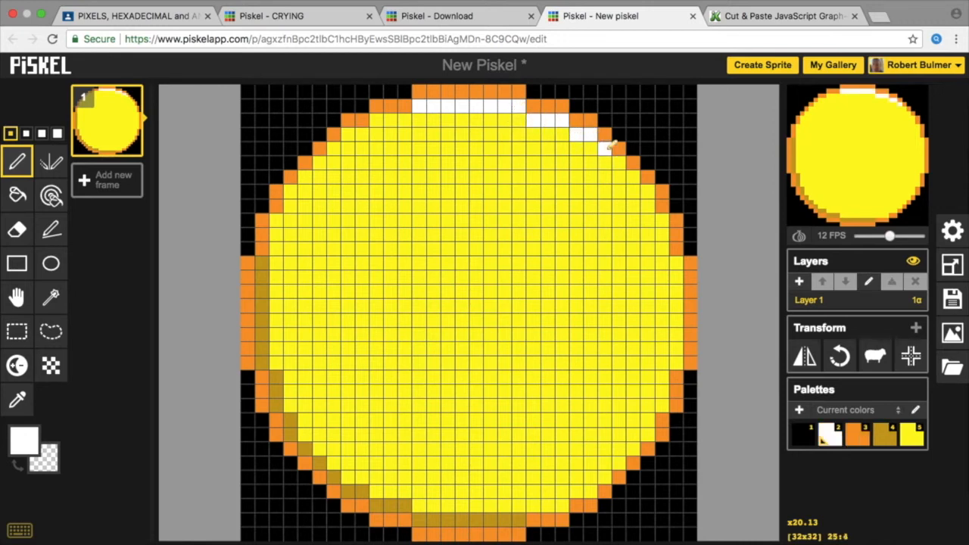
left_click_drag(650, 190, 662, 221)
left_click(664, 243)
left_click_drag(681, 260, 674, 350)
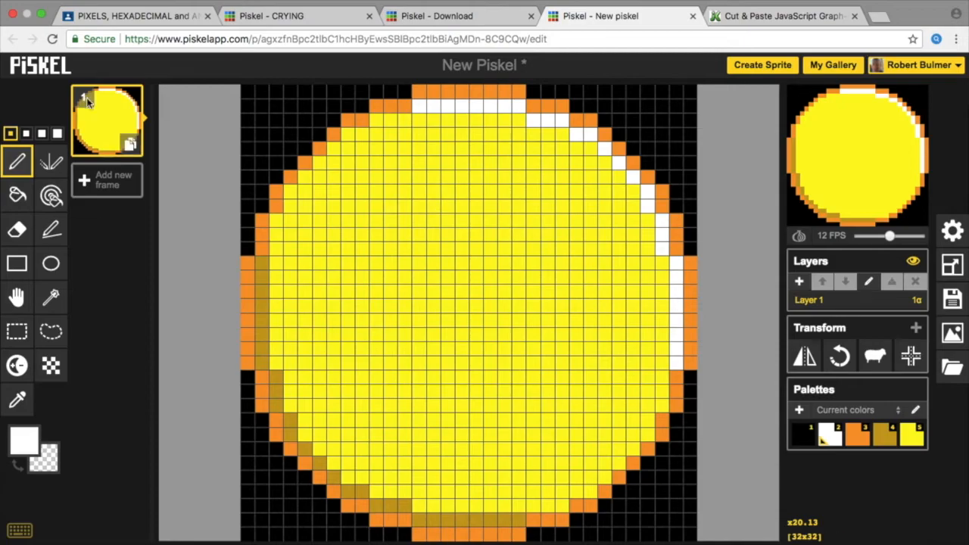
Step: Draw a black ellipse outline about 24 by 21 pixels in the lower part of the face with the Circle tool
left_click(51, 266)
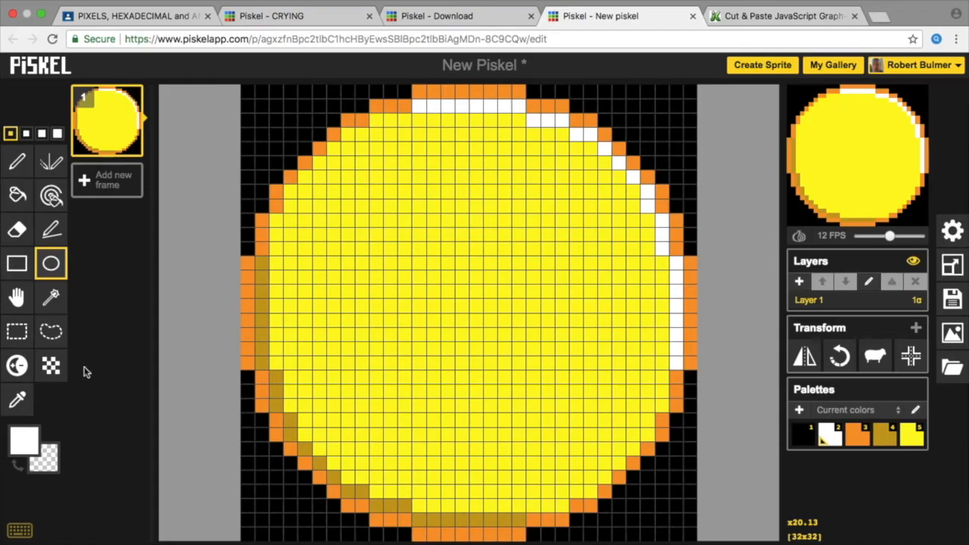
left_click(31, 441)
left_click(53, 377)
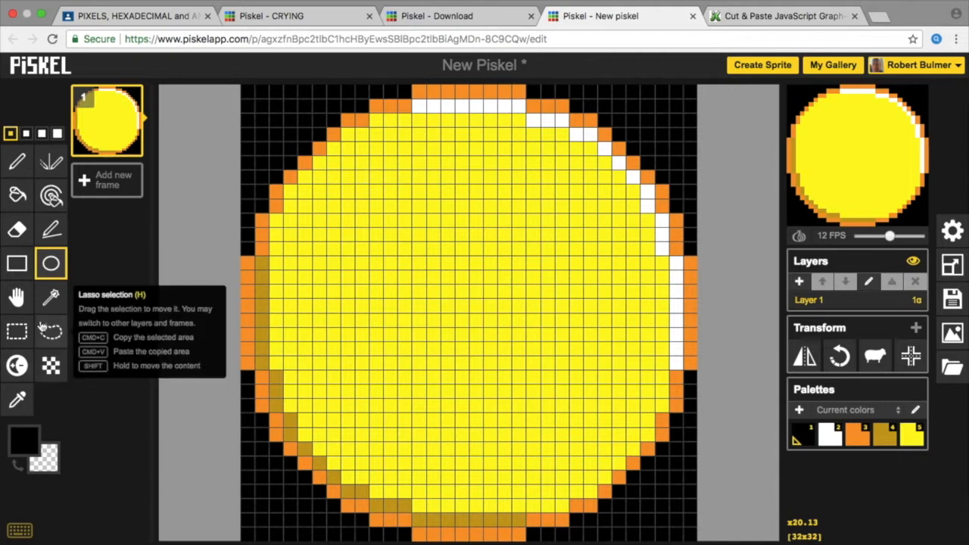
left_click_drag(302, 202, 631, 495)
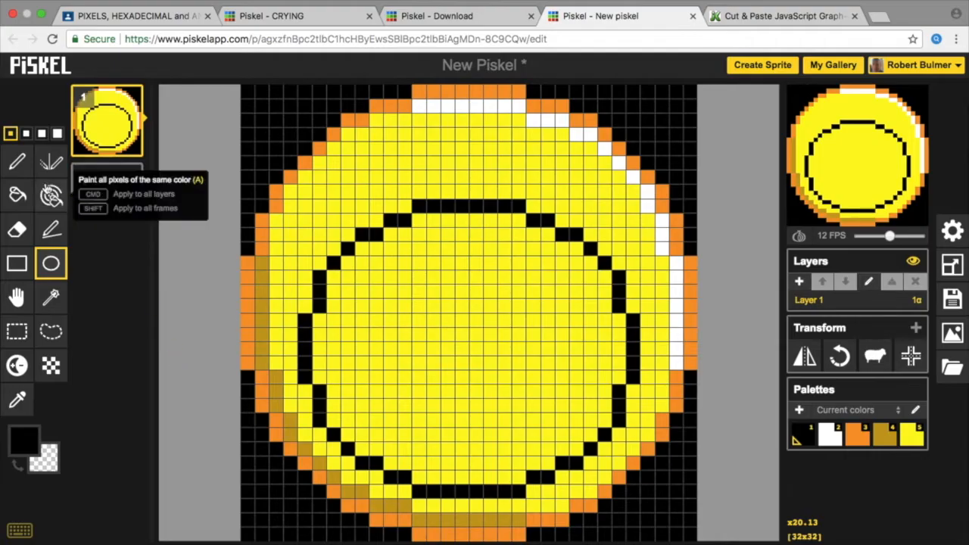
Step: Draw a straight black horizontal line across the ellipse from side to side with the Stroke tool
left_click(16, 161)
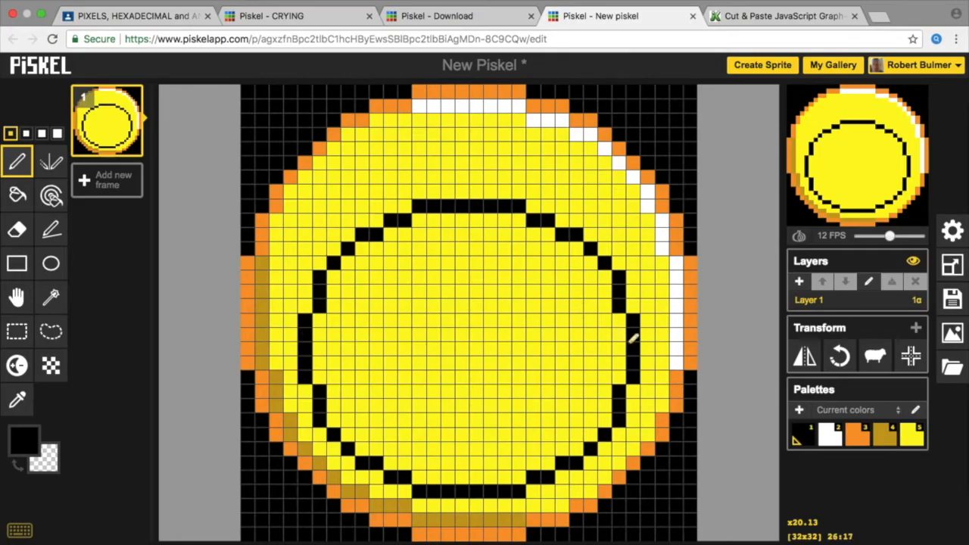
left_click(50, 229)
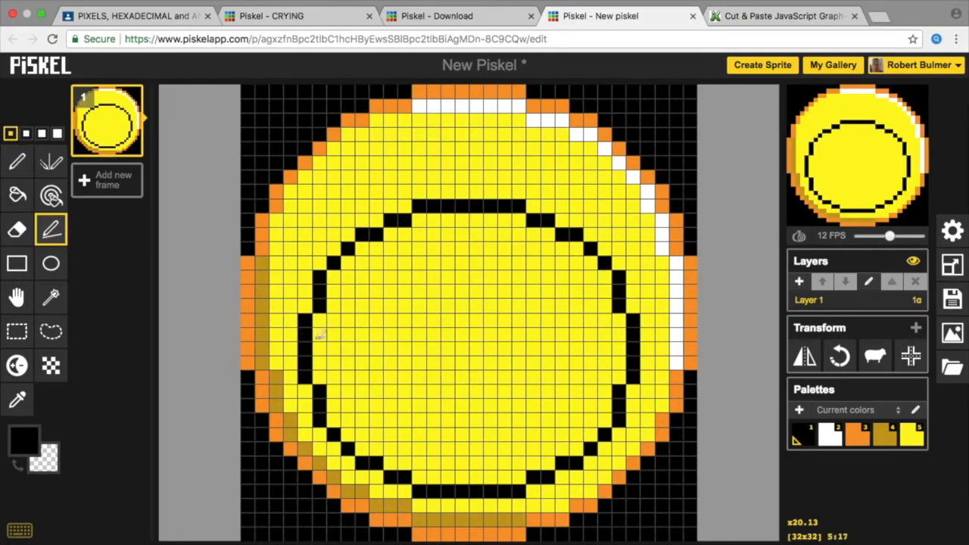
left_click_drag(318, 336, 627, 334)
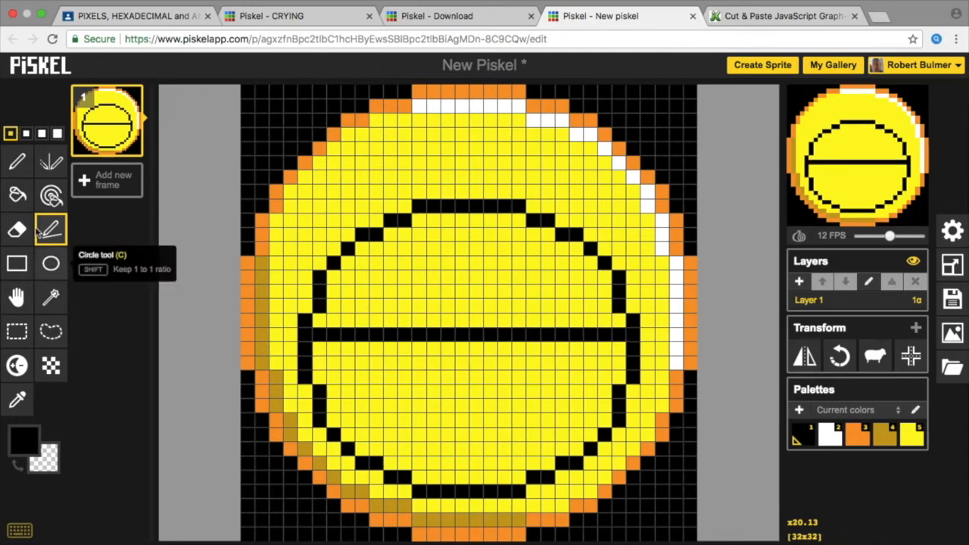
Step: Draw two rows of white teeth directly beneath the black line, spanning the inside of the ellipse
left_click(22, 440)
left_click(27, 324)
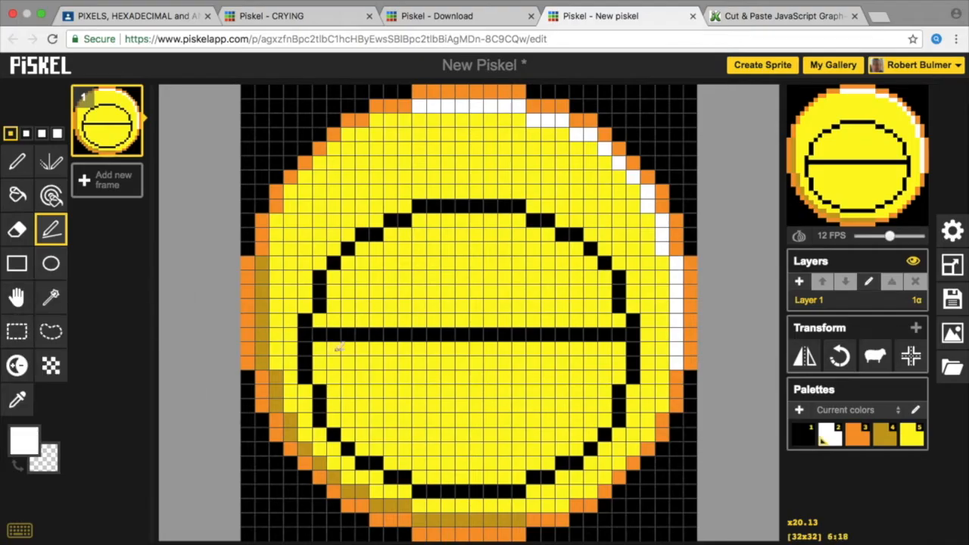
mouse_move(319, 345)
left_mouse_down()
mouse_move(478, 355)
mouse_move(624, 348)
left_mouse_up()
mouse_move(522, 374)
left_mouse_down()
mouse_move(439, 375)
mouse_move(367, 356)
mouse_move(315, 362)
left_mouse_up()
Step: Paint the two ellipse end pixels just above the black line yellow (#ffff00) with the Pen tool
left_click(17, 166)
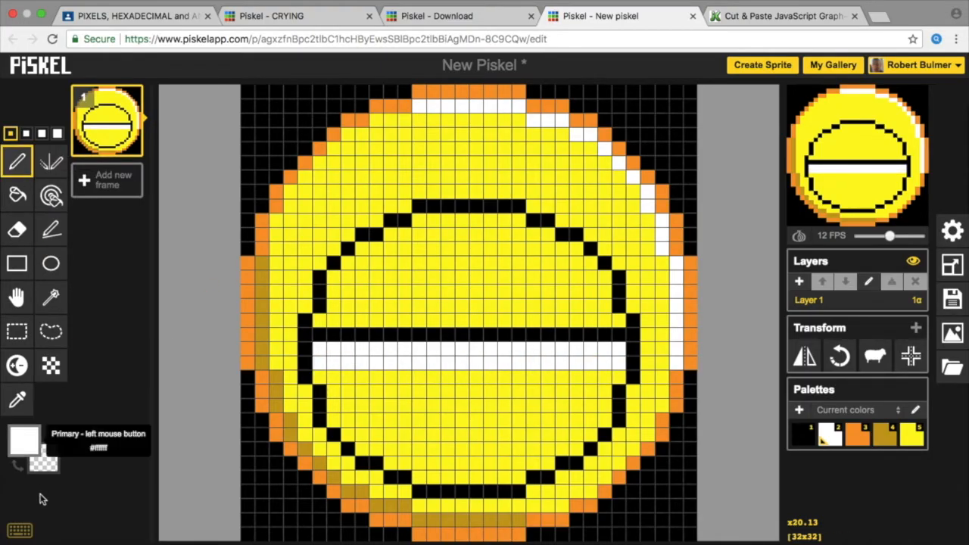
left_click(23, 438)
left_click(27, 348)
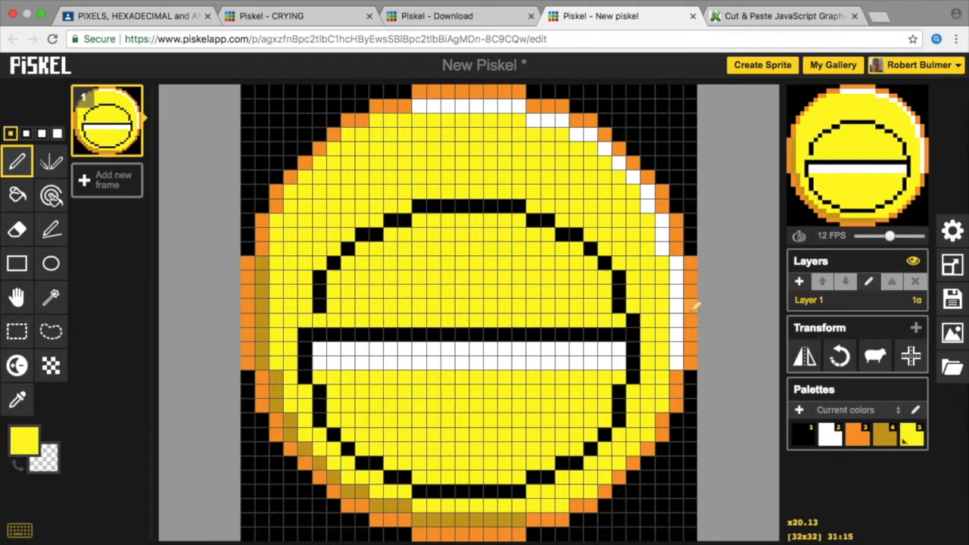
left_click(634, 321)
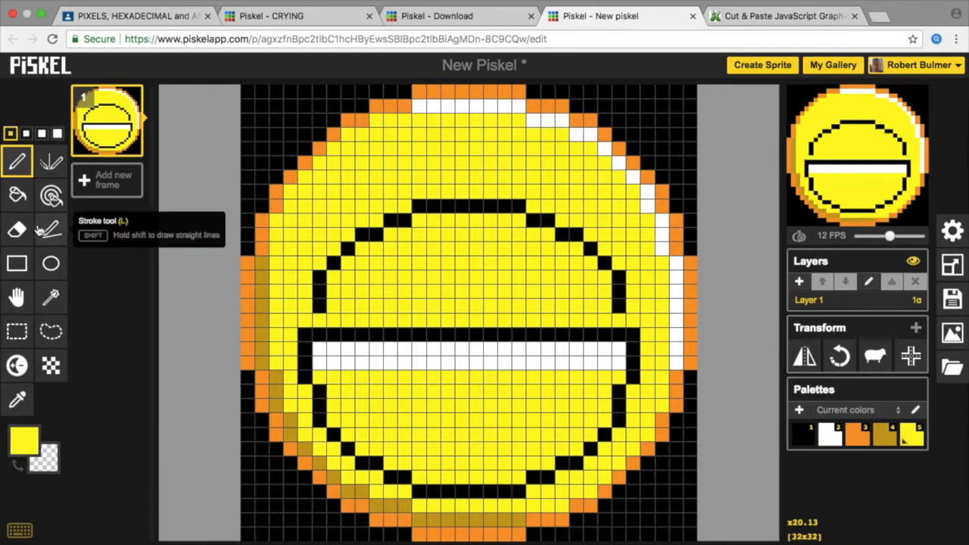
Step: Fill the remaining black arc segments above the mouth line with yellow using the Paint bucket tool
left_click(16, 195)
left_click(318, 290)
left_click(334, 262)
left_click(347, 248)
left_click(367, 233)
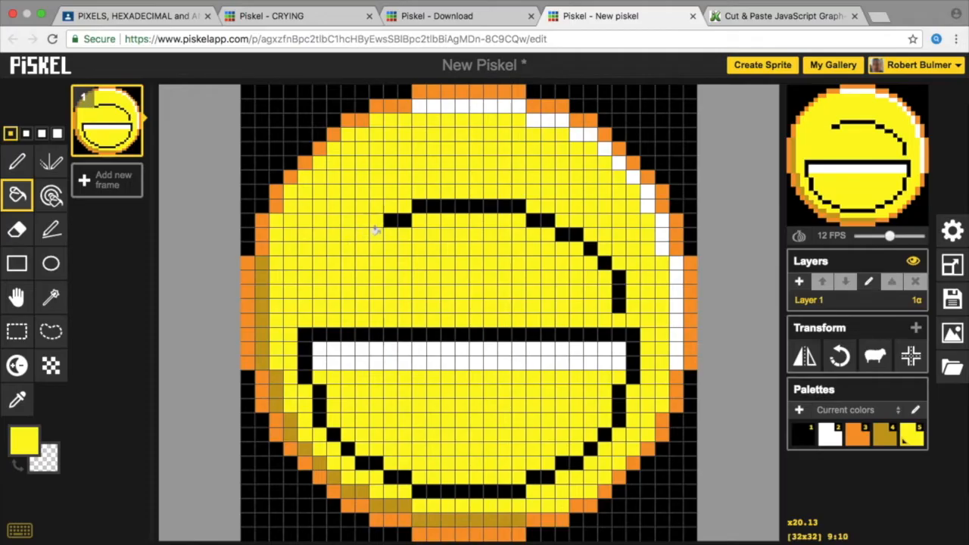
left_click(395, 219)
left_click(417, 207)
left_click(534, 218)
left_click(571, 235)
left_click(584, 247)
left_click(601, 262)
left_click(615, 277)
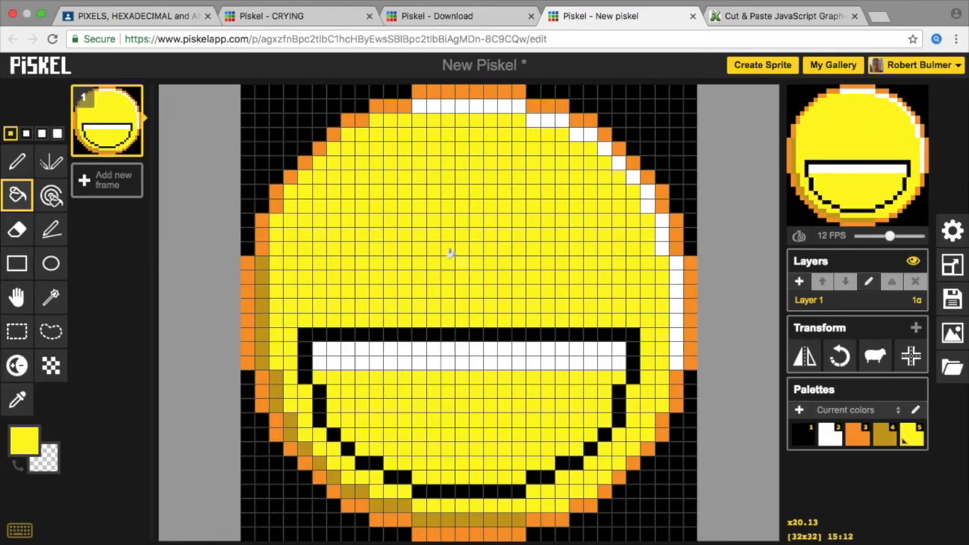
Step: Fill the mouth area below the white teeth with grey #898989
left_click(29, 446)
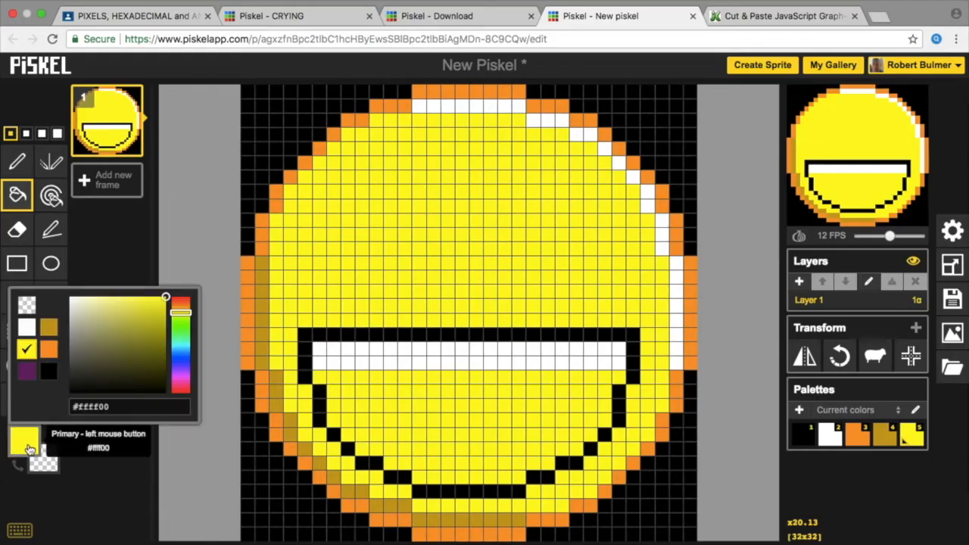
left_click_drag(102, 357, 68, 341)
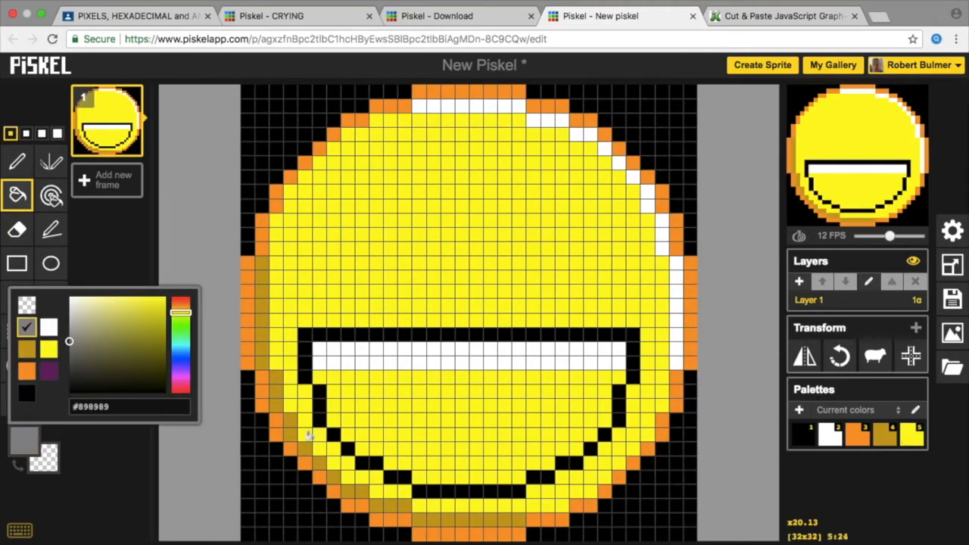
left_click(335, 402)
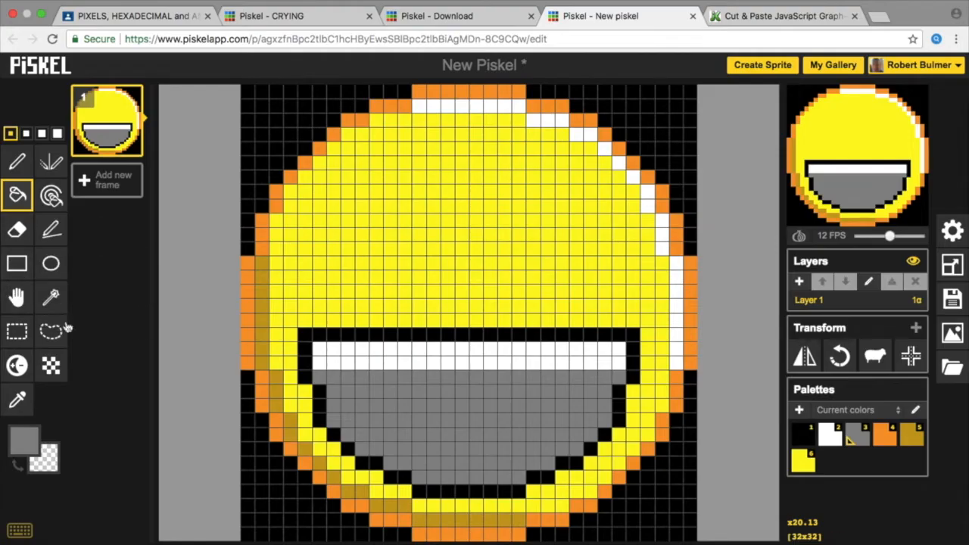
Step: Set the primary colour to black and choose the Vertical Mirror pen
left_click(21, 447)
left_click(27, 395)
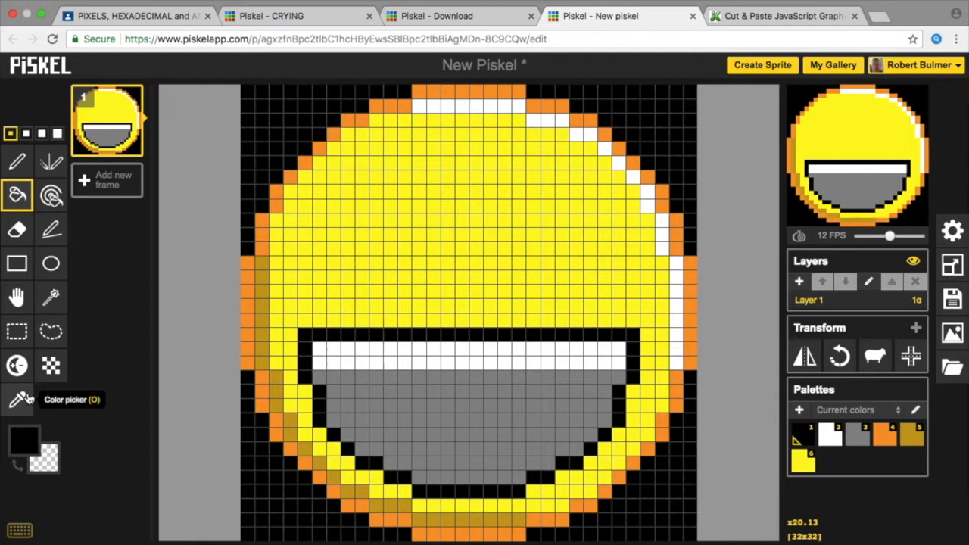
left_click(51, 268)
left_click(48, 169)
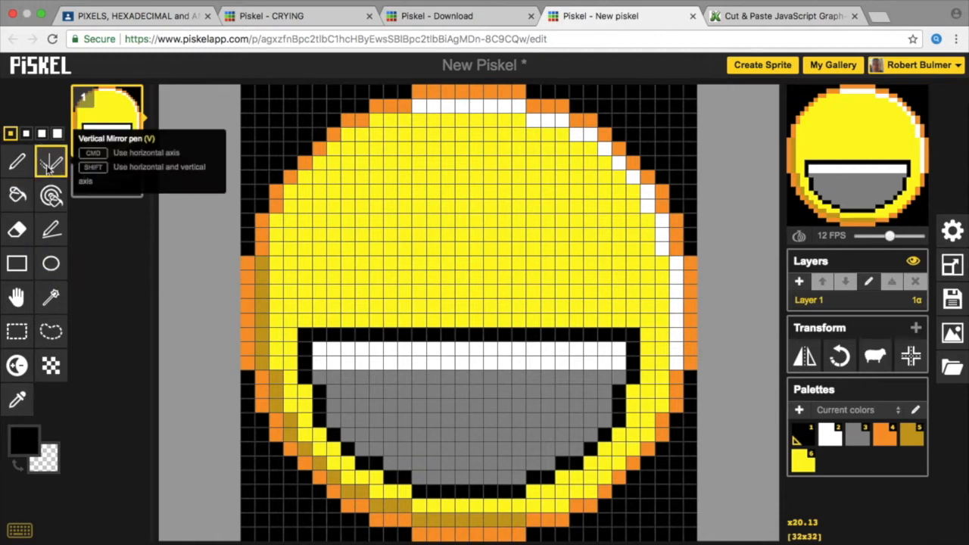
Step: Try to draw mirrored black eye outlines above the mouth, and undo the strokes
left_click(471, 157)
mouse_move(464, 156)
left_mouse_down()
mouse_move(469, 261)
mouse_move(387, 243)
mouse_move(356, 204)
mouse_move(404, 144)
mouse_move(451, 164)
left_mouse_up()
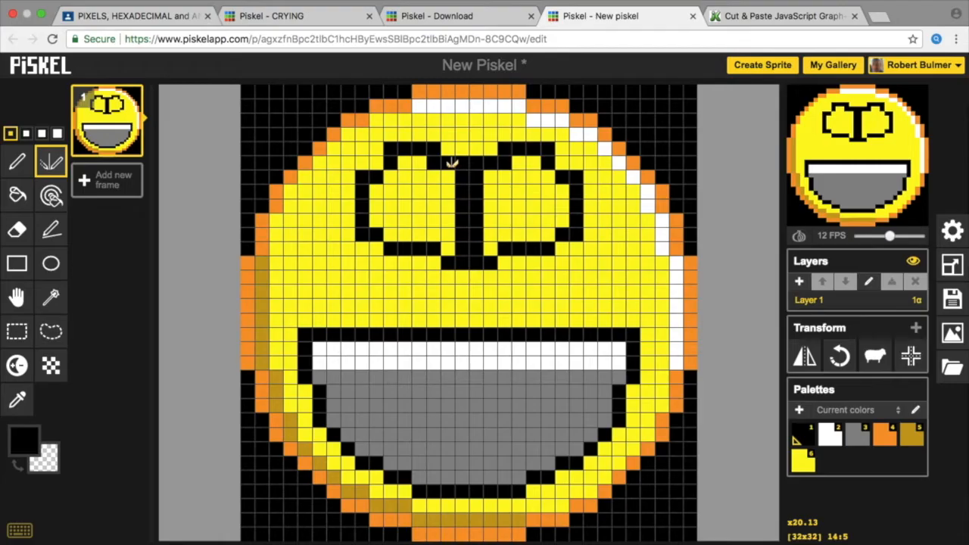
key("ctrl+z")
key("ctrl+z")
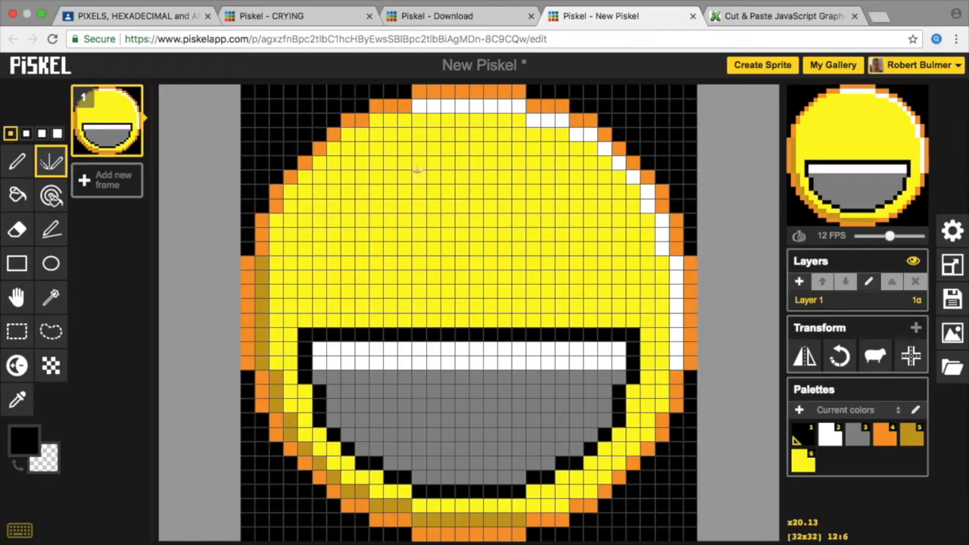
Step: Draw mirrored black oval eye outlines above the mouth with the Vertical Mirror pen
mouse_move(417, 163)
left_mouse_down()
mouse_move(376, 175)
mouse_move(375, 244)
mouse_move(389, 261)
mouse_move(420, 261)
mouse_move(431, 246)
mouse_move(432, 172)
left_mouse_up()
left_click(376, 175)
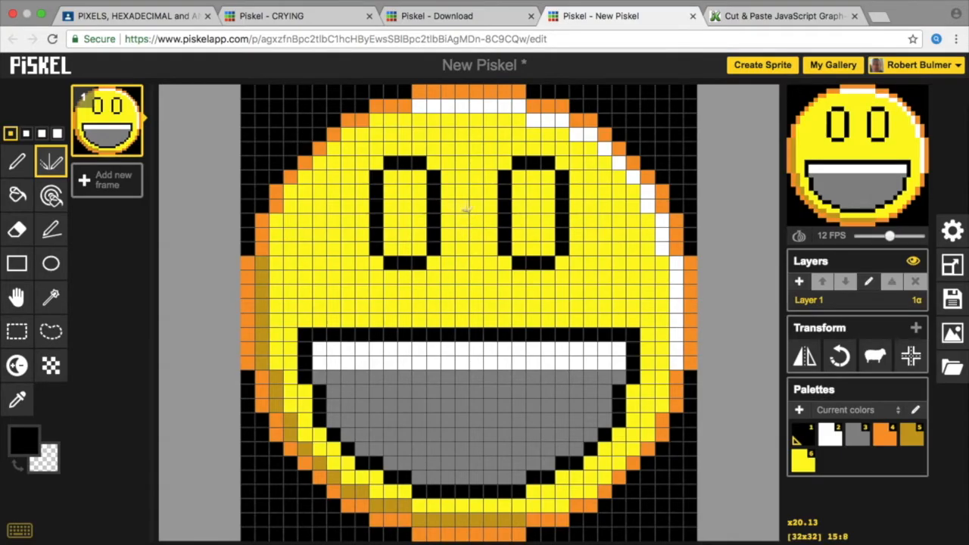
Step: Remove the top edges of both eye outlines by filling them with yellow #ffff00 using the Paint bucket tool
left_click(18, 195)
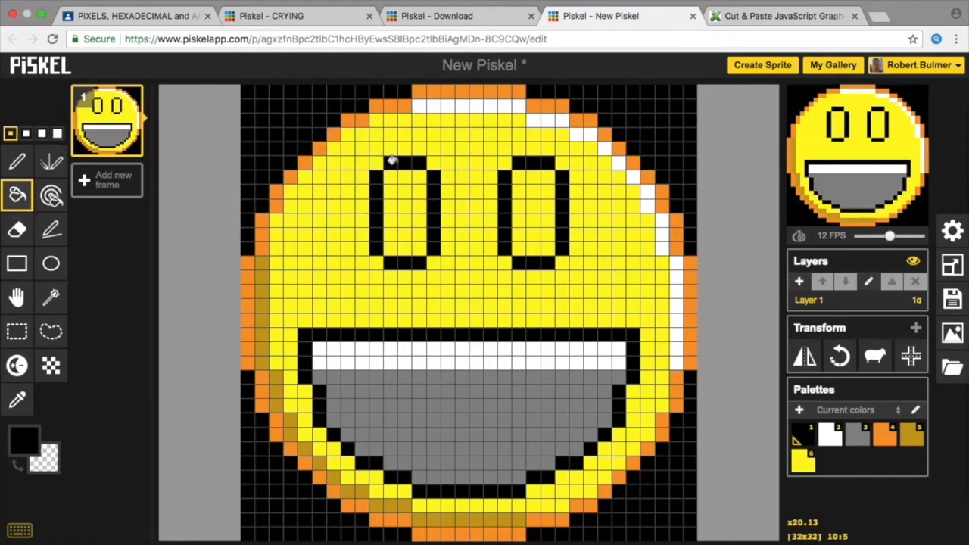
left_click(24, 439)
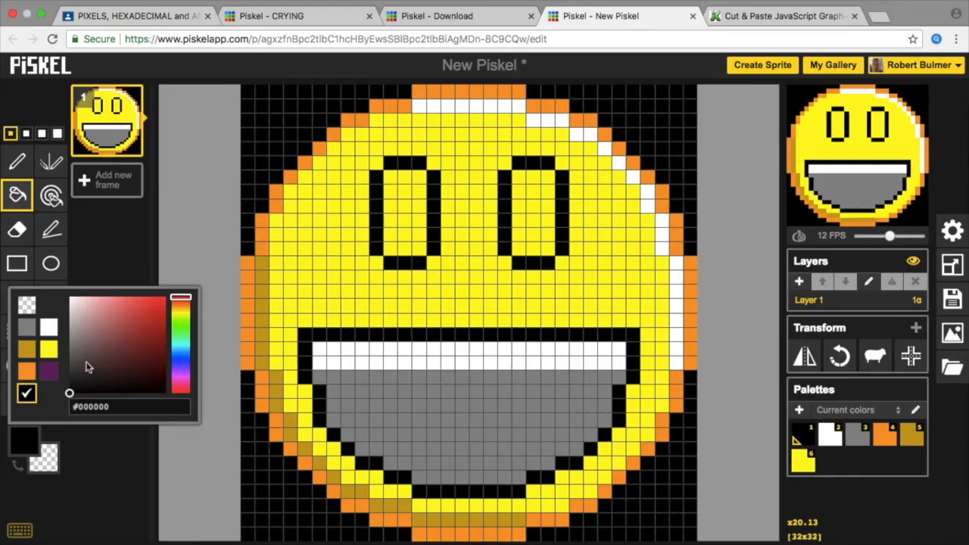
left_click(48, 349)
left_click(391, 164)
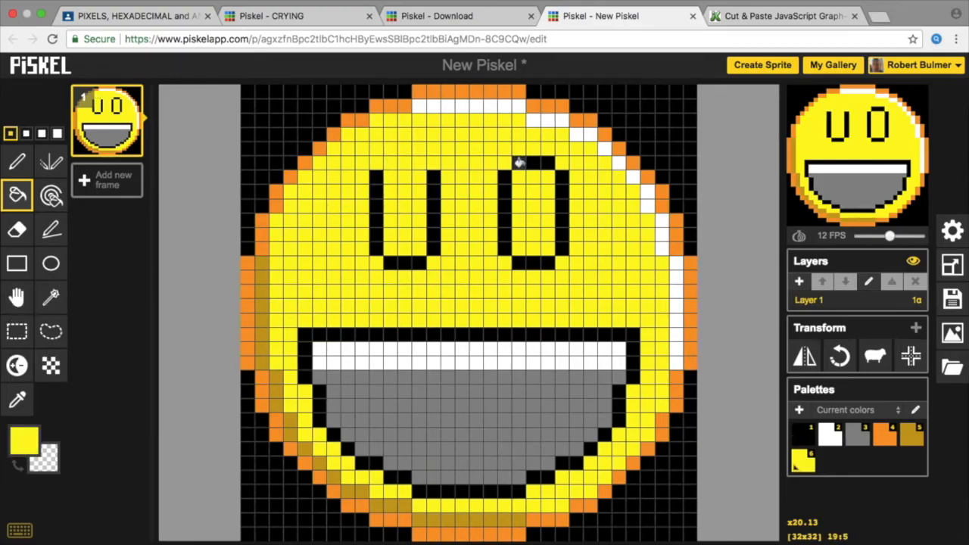
left_click(519, 163)
Step: Redraw the top edges of both eyes in black one pixel lower with the Pen tool
left_click(17, 161)
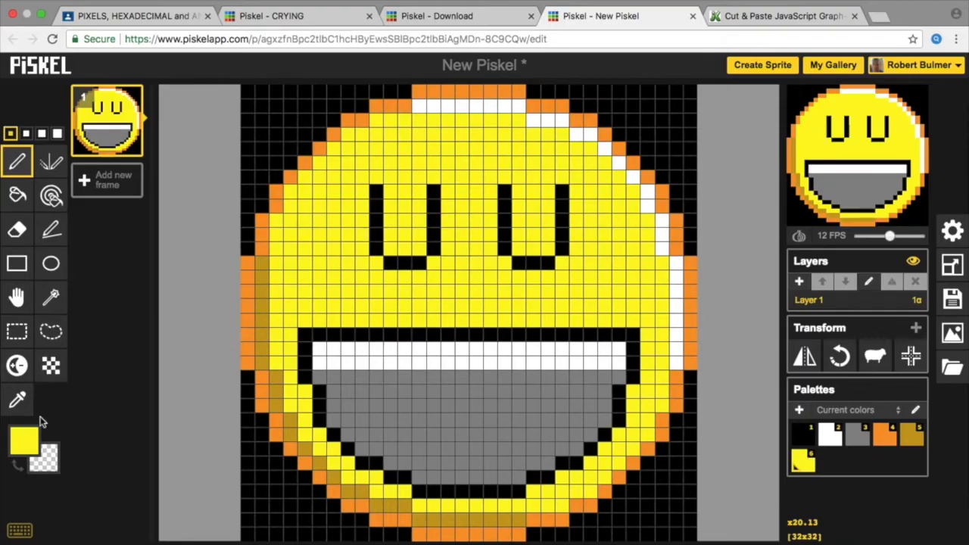
left_click(23, 441)
left_click(27, 390)
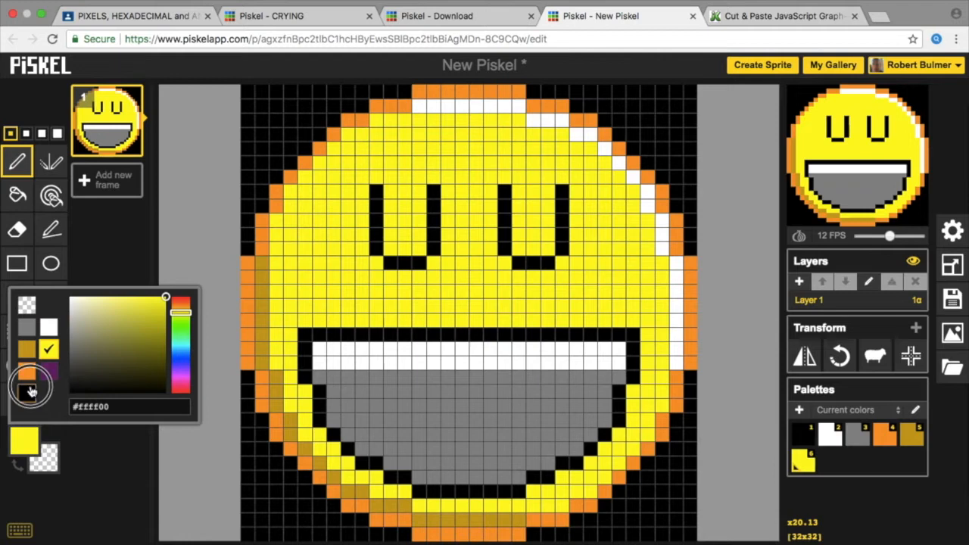
left_click_drag(394, 173, 424, 174)
left_click_drag(519, 176, 557, 174)
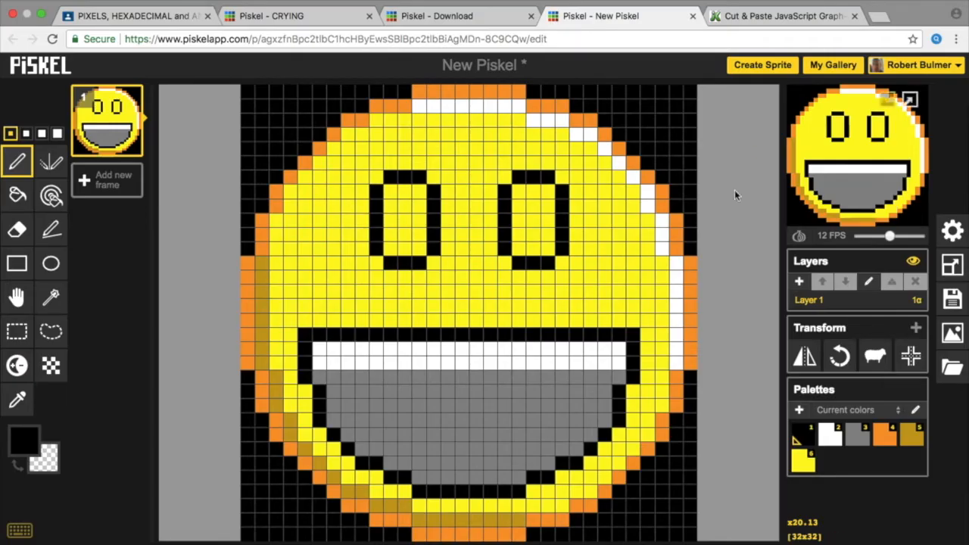
Step: View the earlier emoji sprites in the Piskel gallery and return to the New Piskel sprite
left_click(454, 16)
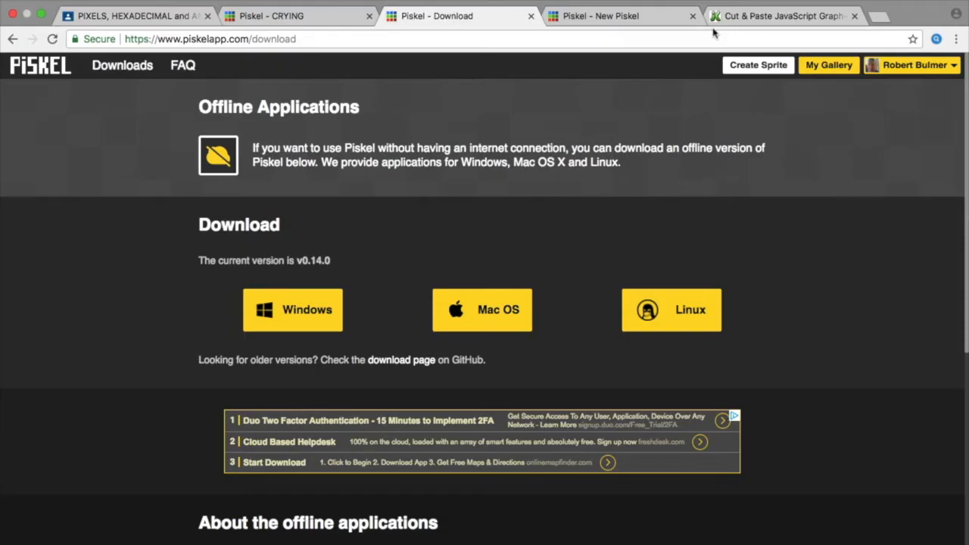
left_click(831, 65)
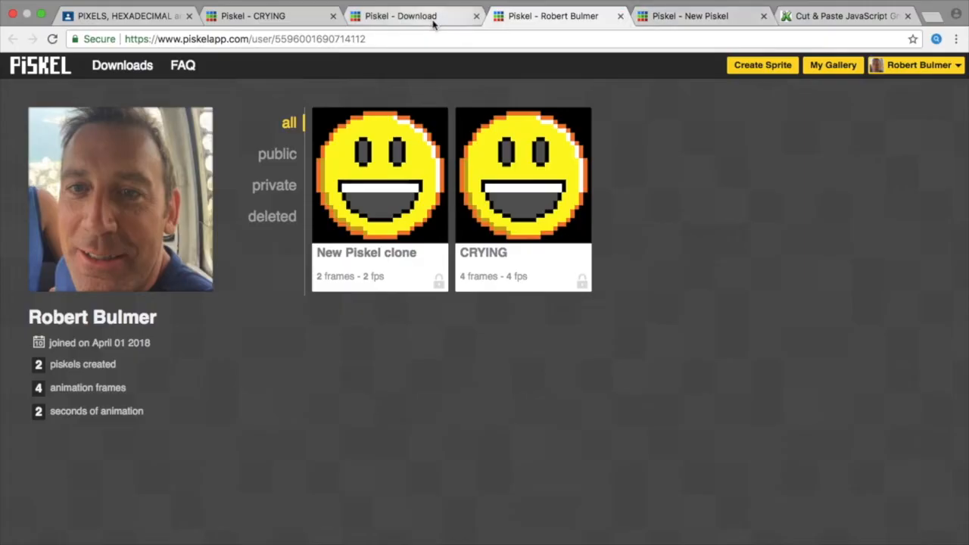
left_click(676, 20)
Step: Fill the interiors of both eyes with grey #898989 using the Paint bucket tool
left_click(28, 440)
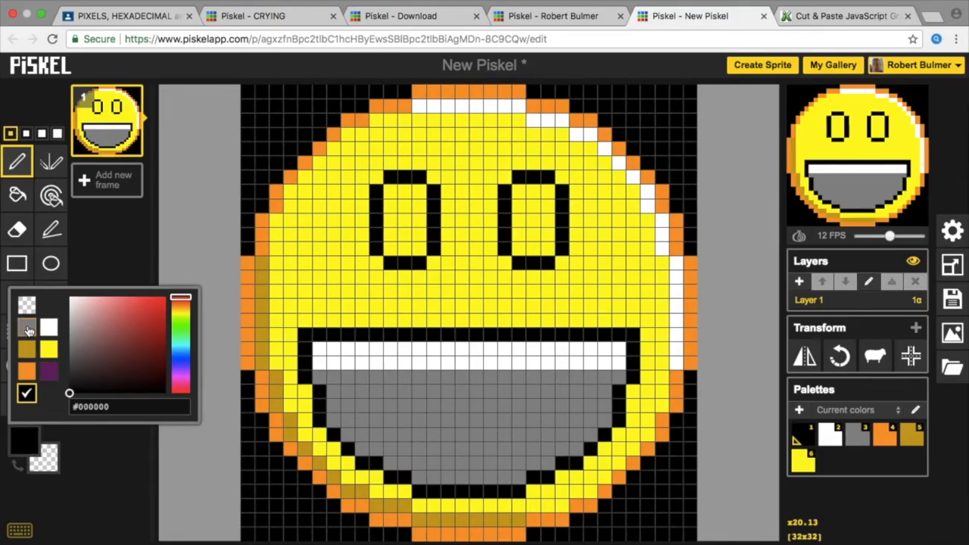
left_click(863, 442)
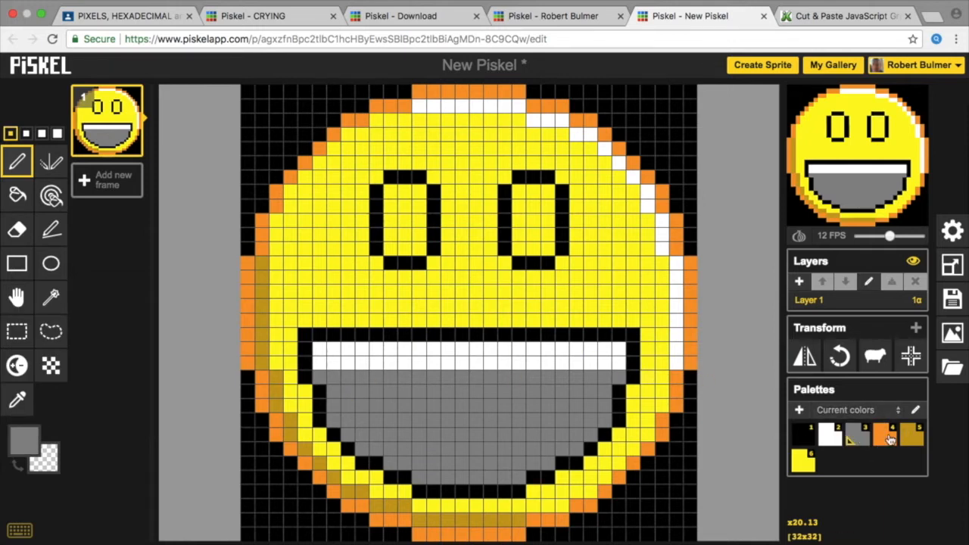
left_click(24, 439)
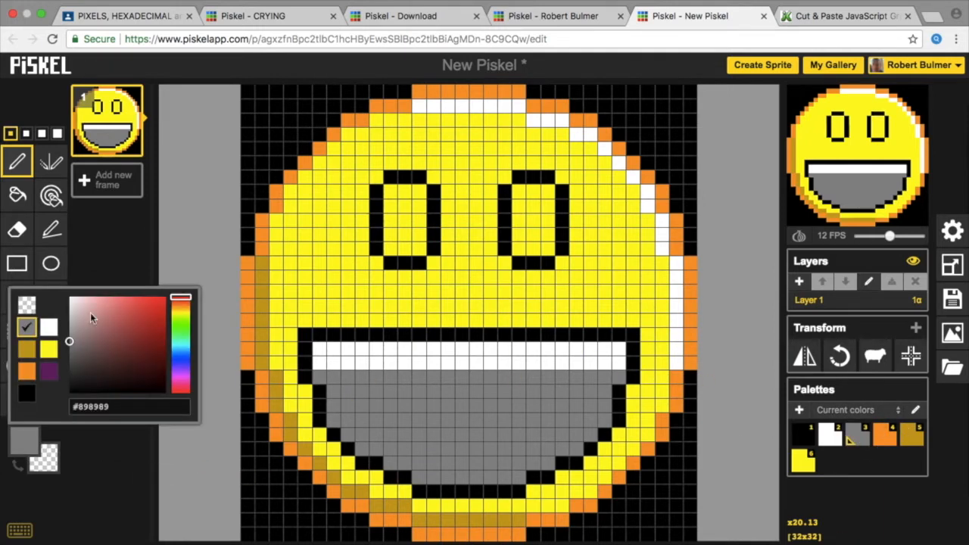
left_click(884, 439)
left_click(917, 441)
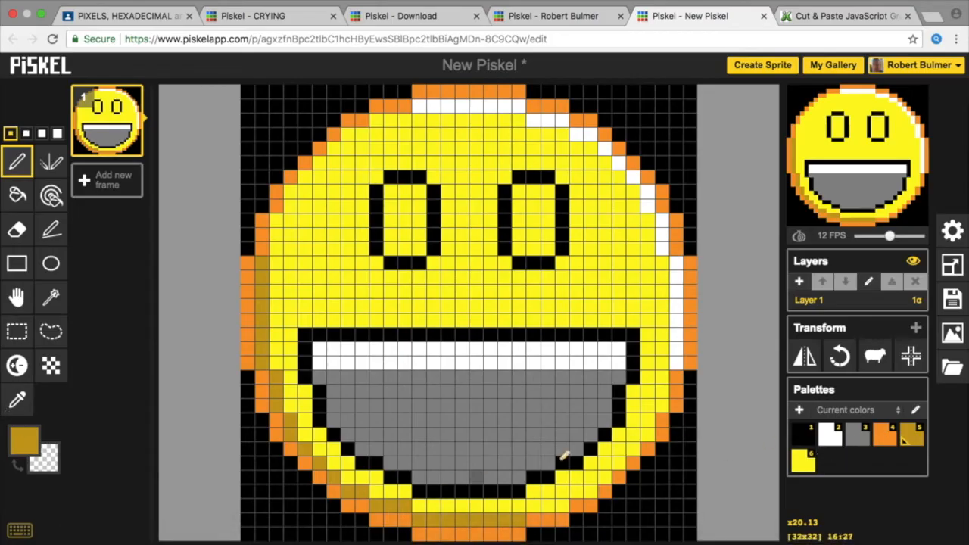
left_click(862, 442)
left_click(533, 219)
left_click(18, 194)
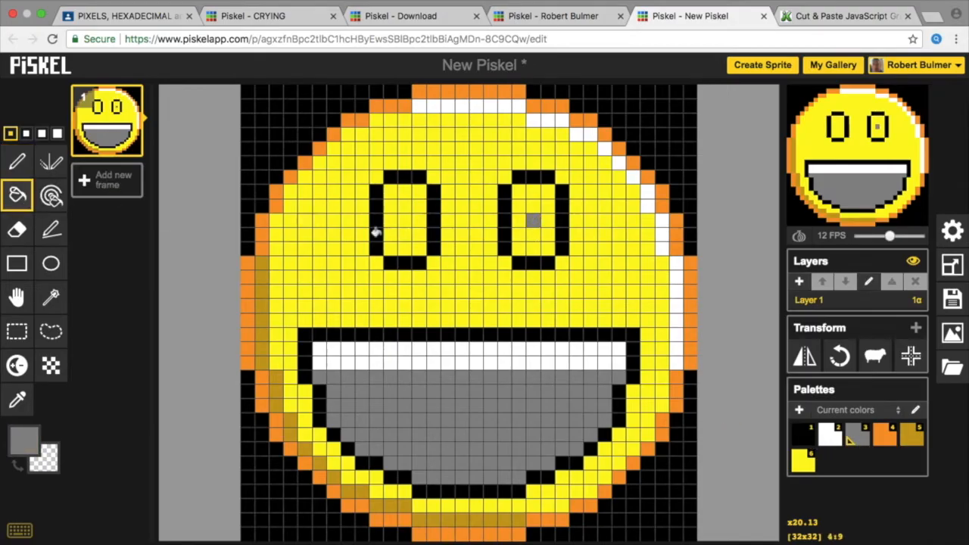
left_click(402, 217)
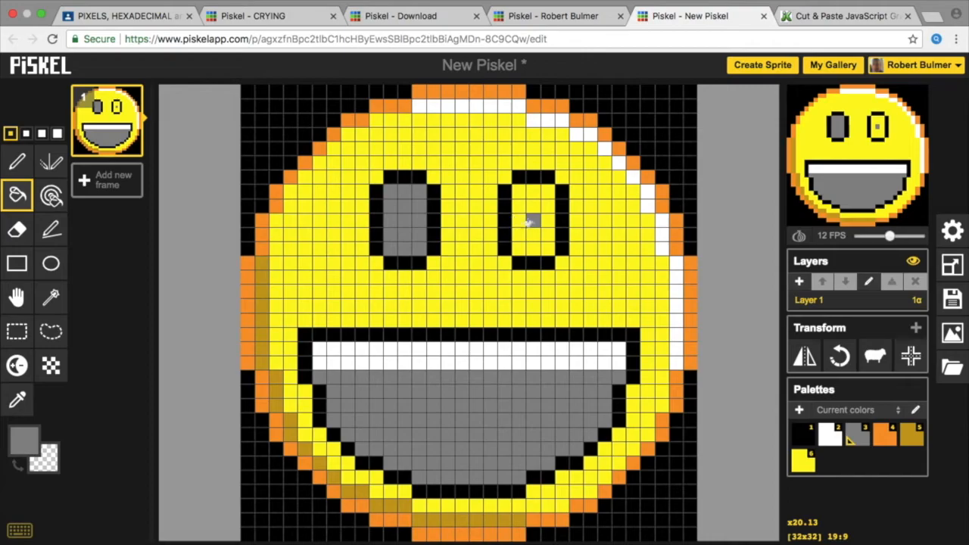
left_click(523, 219)
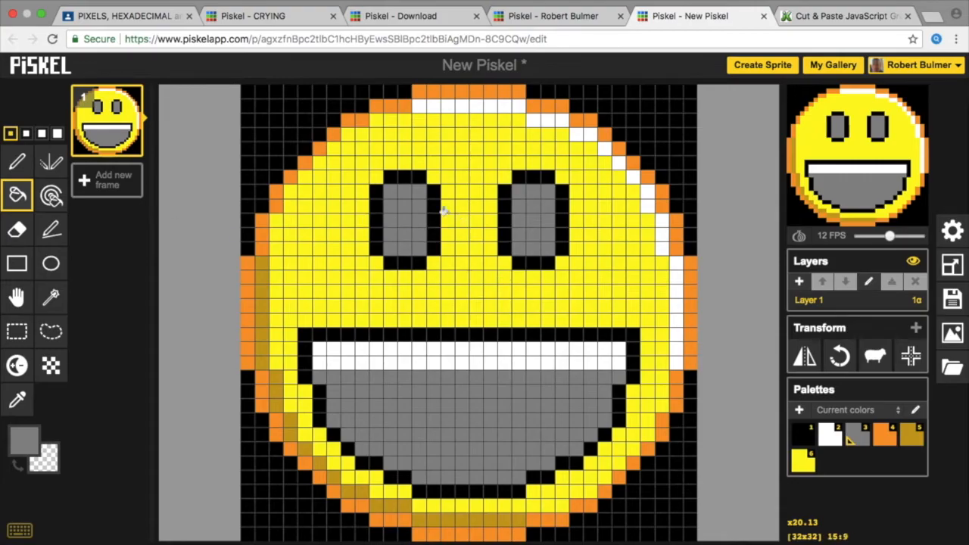
Step: Check the laughing-with-tears reference image in Google Classroom, return to the Piskel sprite and duplicate frame 1
left_click(147, 16)
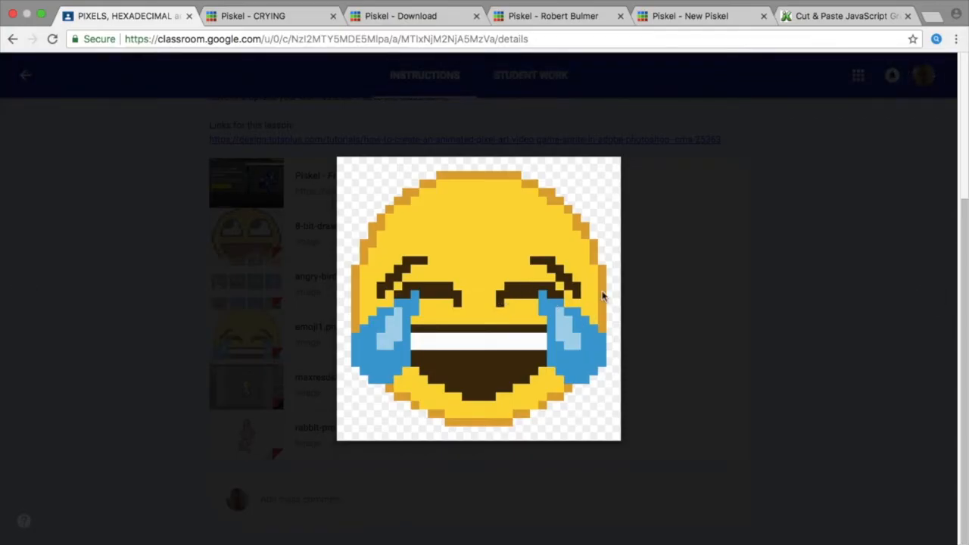
left_click(699, 13)
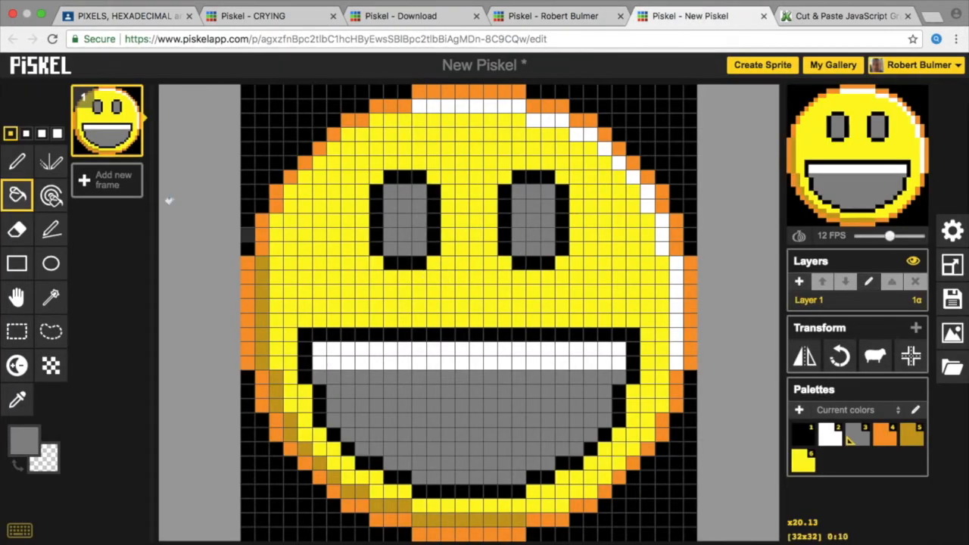
mouse_move(100, 134)
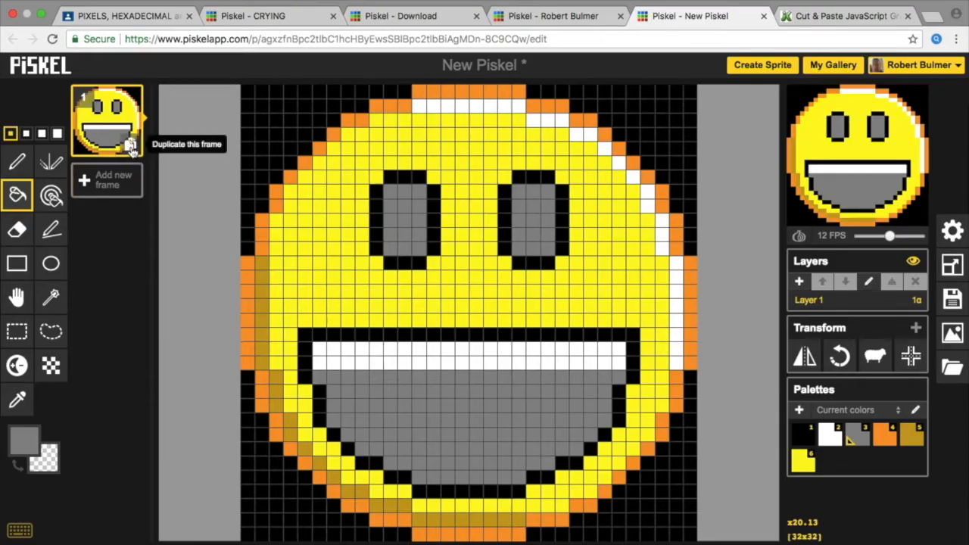
left_click(131, 145)
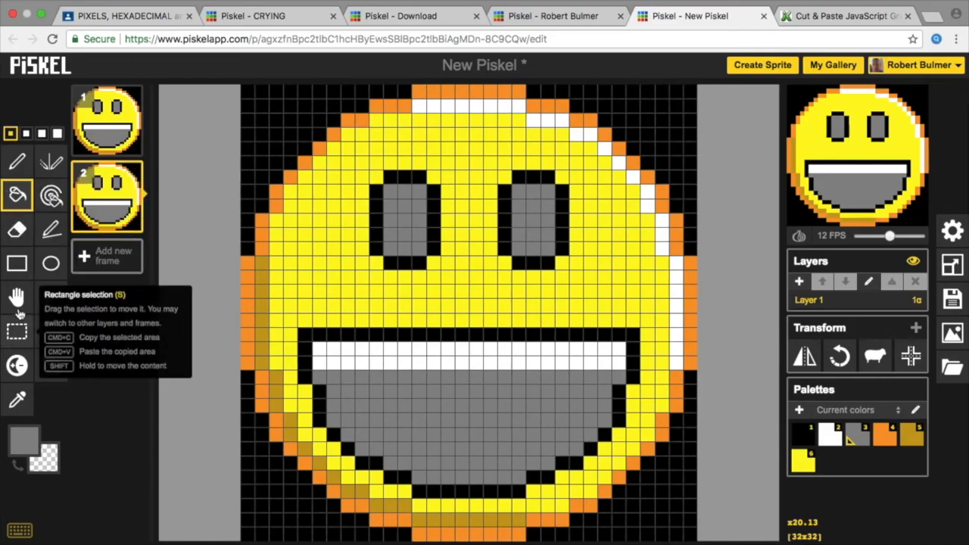
Step: Remove both eyes from frame 2 by filling their interiors and black outlines with yellow #ffff00 using the Paint bucket tool
left_click(24, 437)
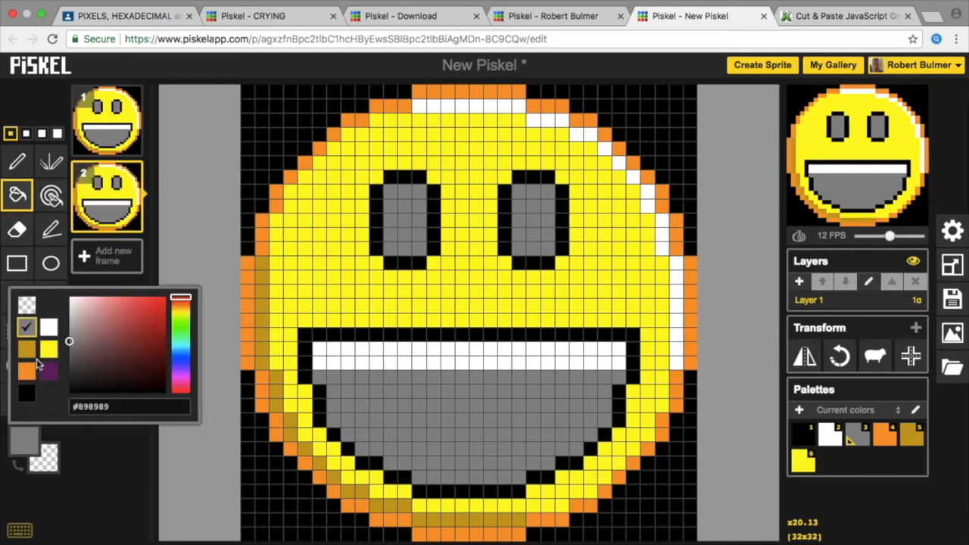
left_click(45, 352)
left_click(395, 216)
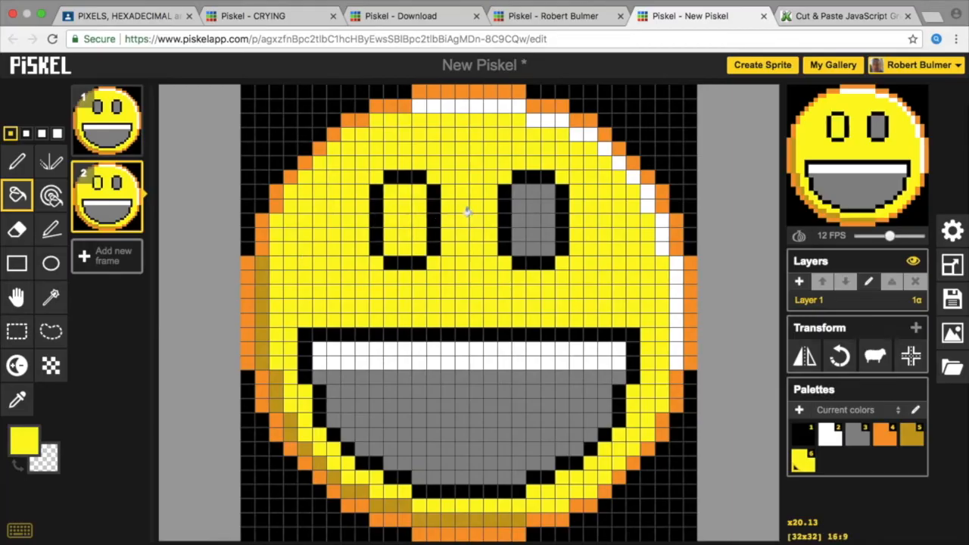
left_click(431, 222)
left_click(535, 222)
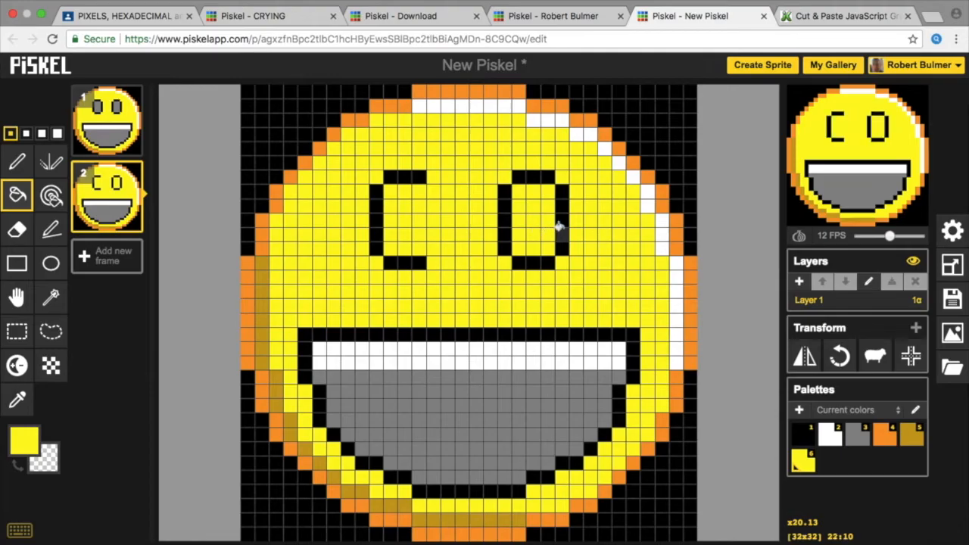
left_click(560, 222)
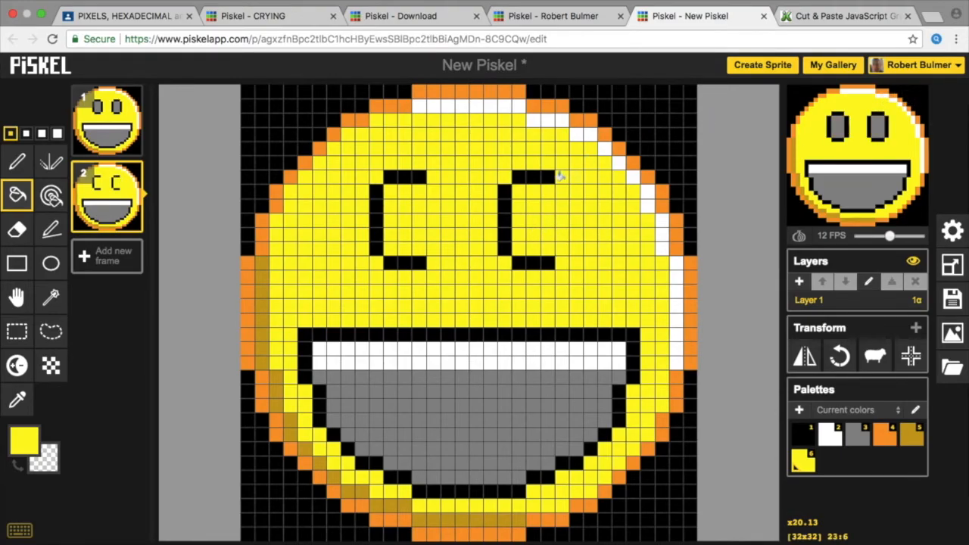
left_click(547, 178)
left_click(502, 205)
left_click(530, 259)
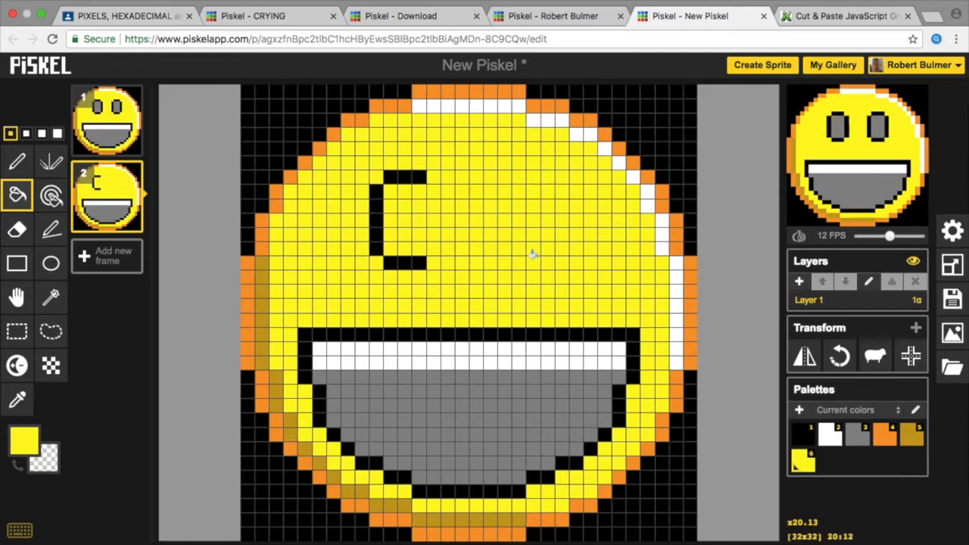
left_click(397, 261)
left_click(376, 235)
left_click(399, 177)
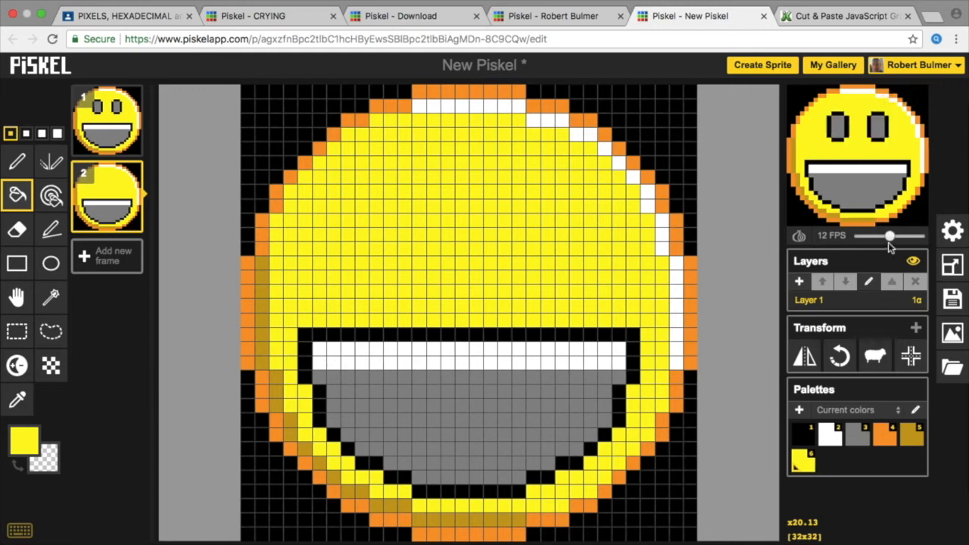
Step: Turn the onion skin on and off again, and set the animation speed to 0 FPS
left_click(800, 241)
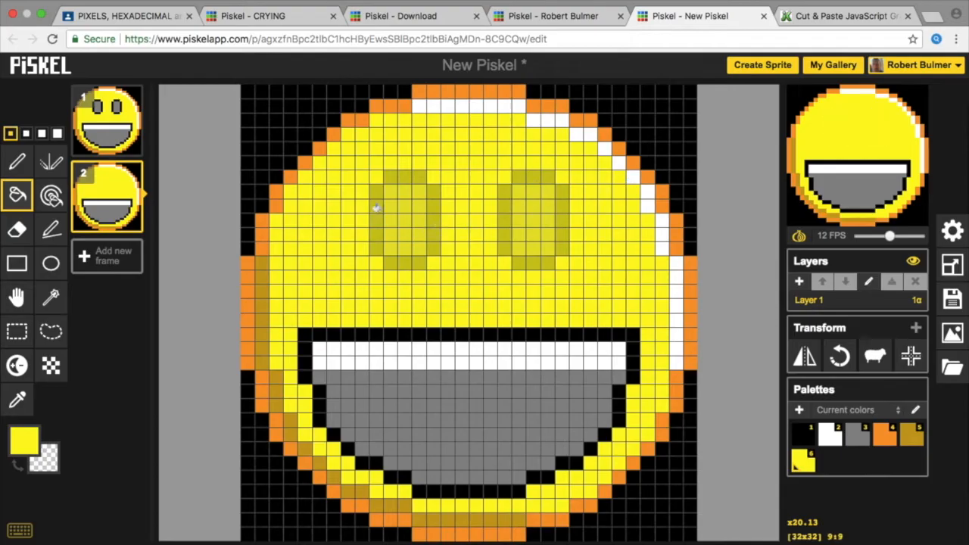
left_click(799, 236)
left_click_drag(890, 237, 846, 253)
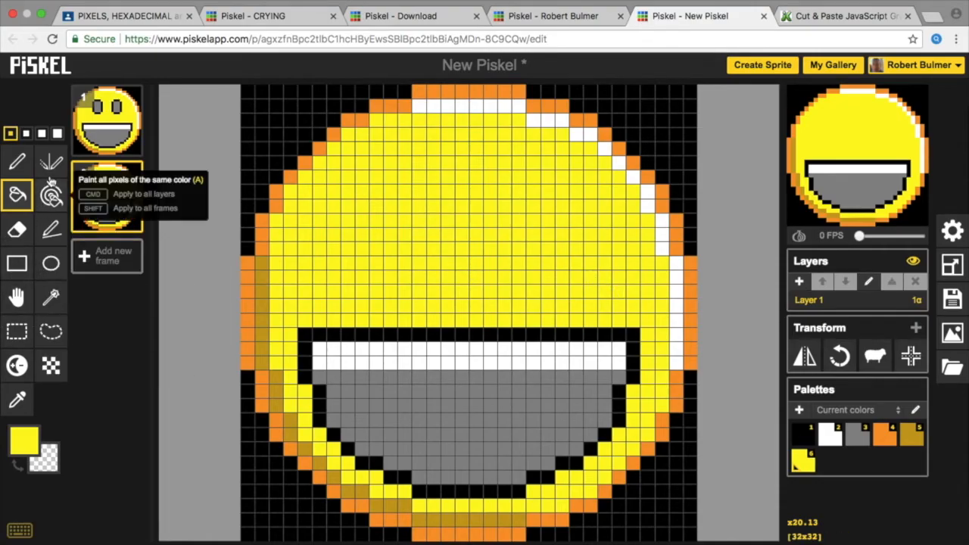
Step: Draw mirrored black arched closed eyes above the mouth in frame 2 with the Vertical Mirror pen
left_click(50, 165)
left_click(24, 441)
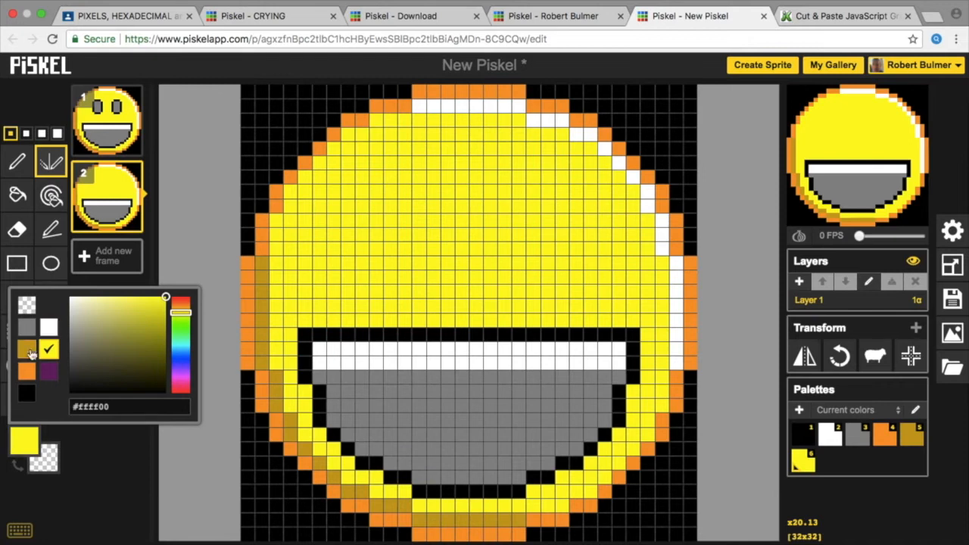
left_click(28, 395)
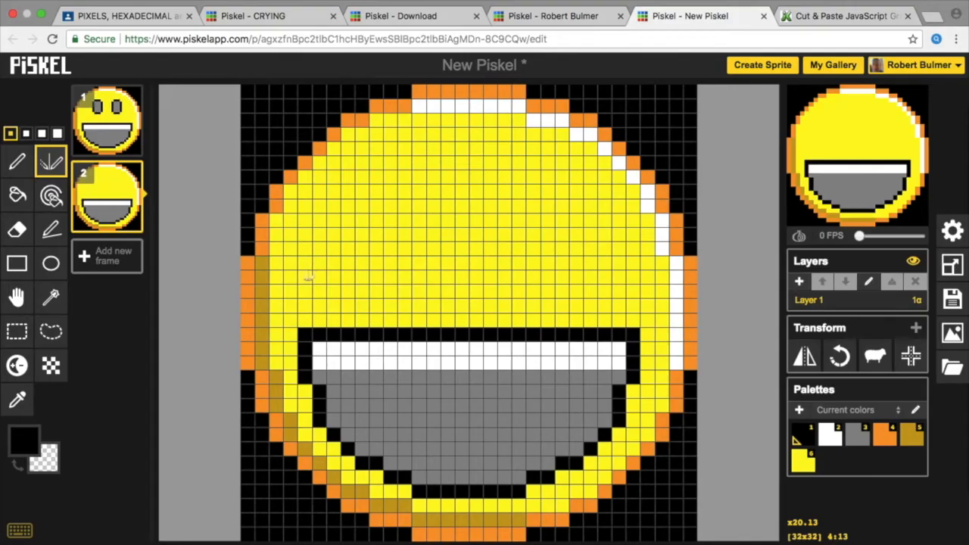
left_click(306, 278)
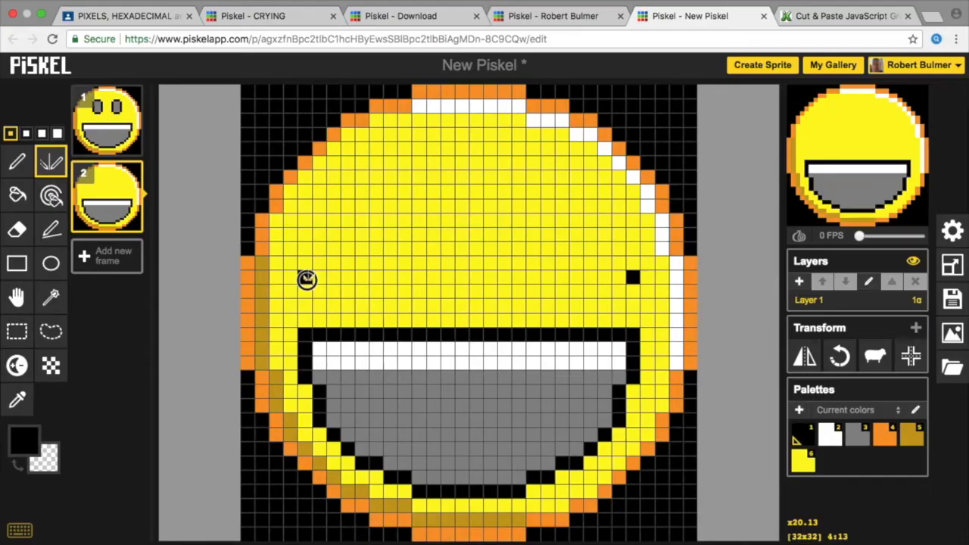
left_click(305, 265)
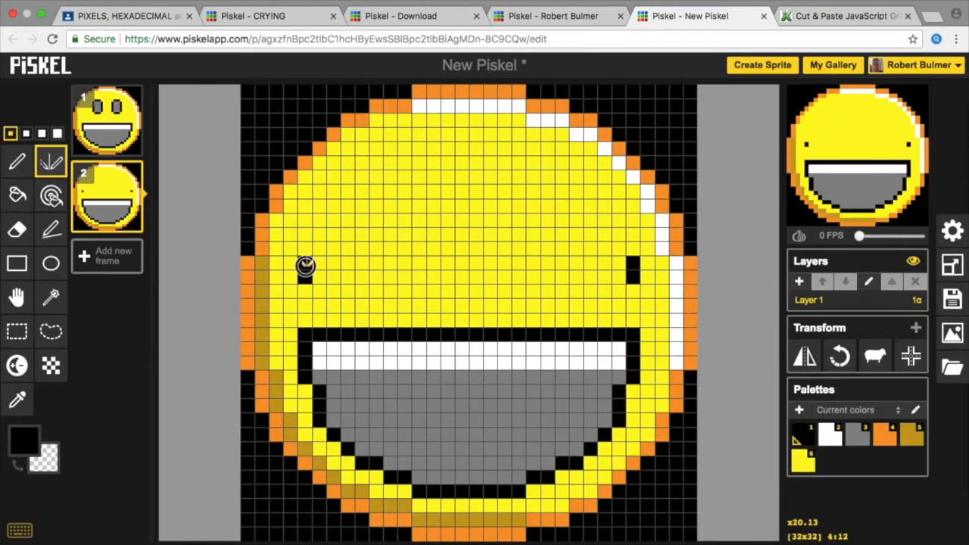
mouse_move(306, 264)
left_mouse_down()
mouse_move(407, 262)
mouse_move(422, 274)
mouse_move(404, 249)
mouse_move(324, 246)
left_mouse_up()
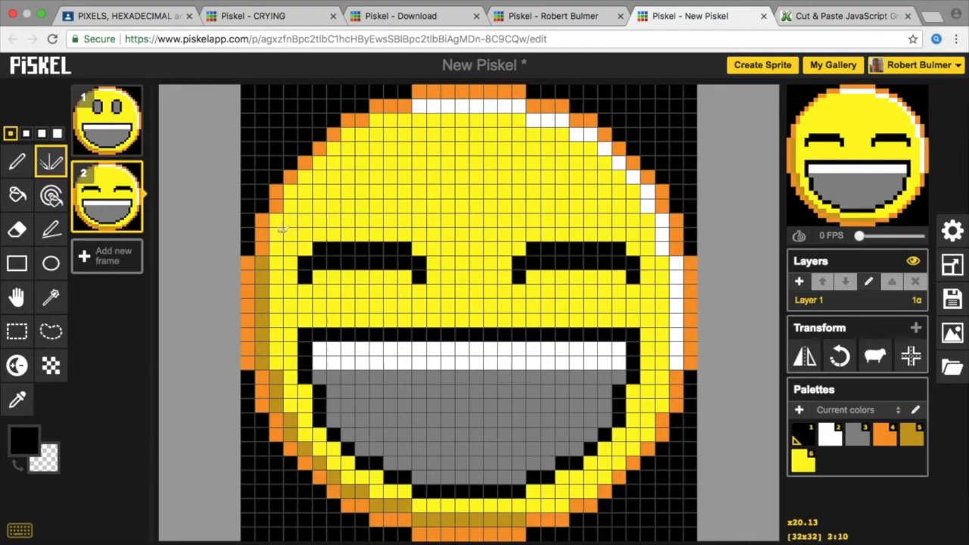
Step: Draw mirrored black slanted eyebrows above the closed eyes in frame 2 with the Vertical Mirror pen
left_click(291, 233)
left_click(304, 233)
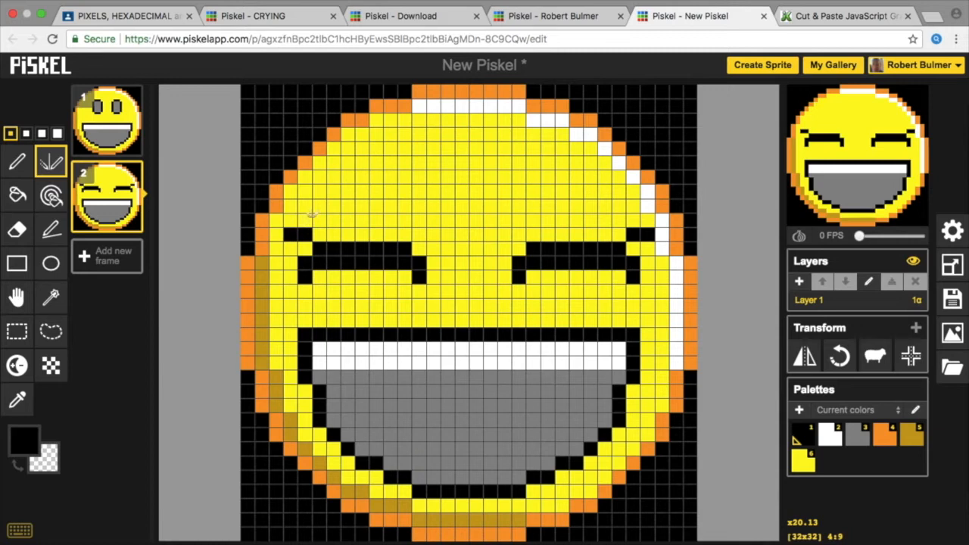
key("ctrl+z")
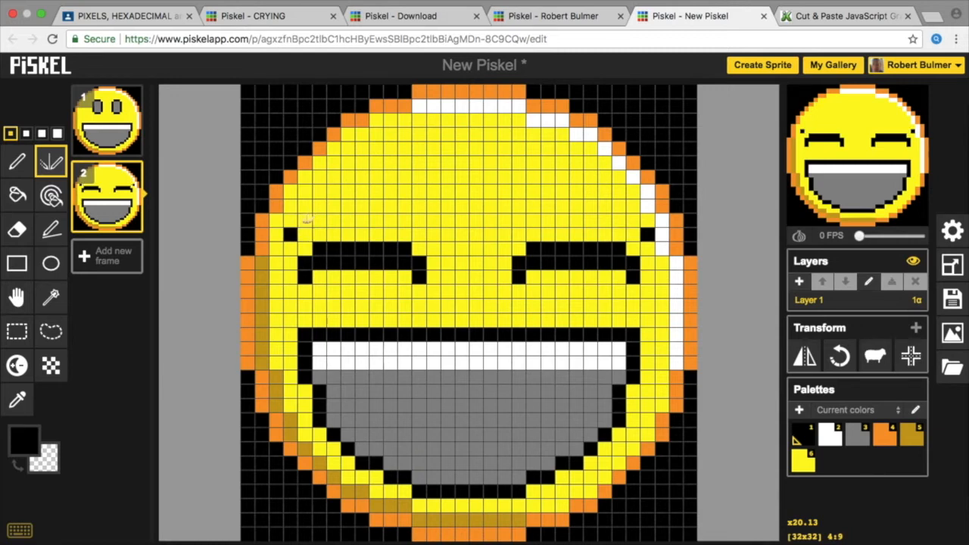
left_click(305, 216)
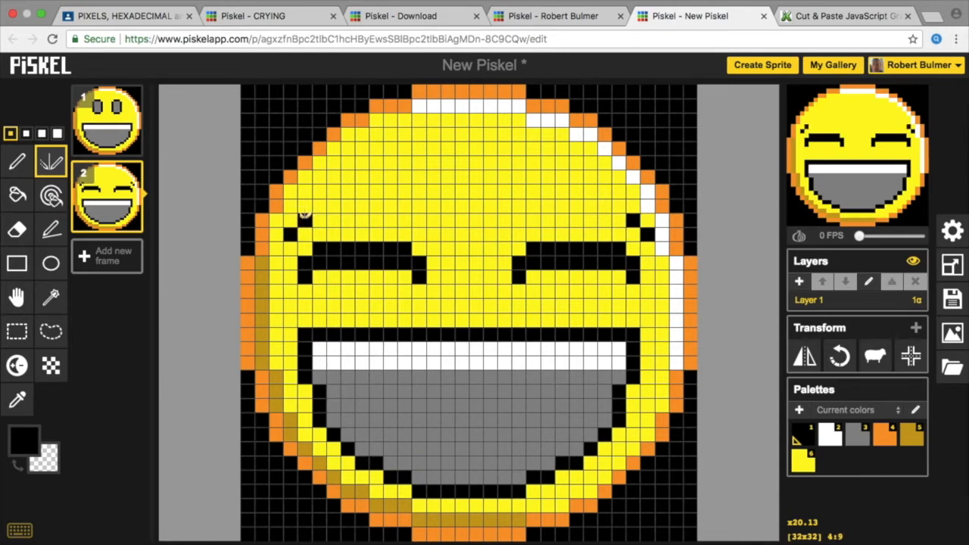
left_click(318, 203)
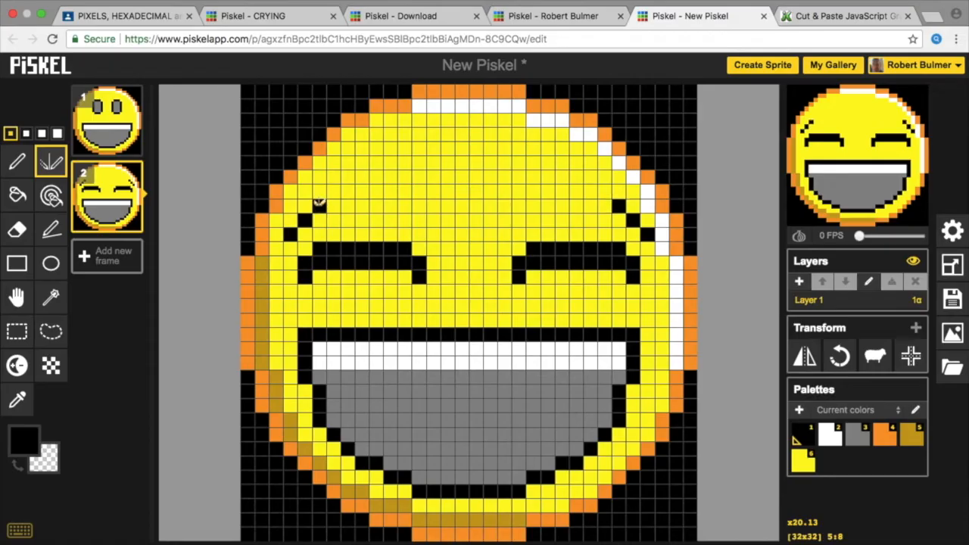
left_click(333, 192)
left_click(347, 191)
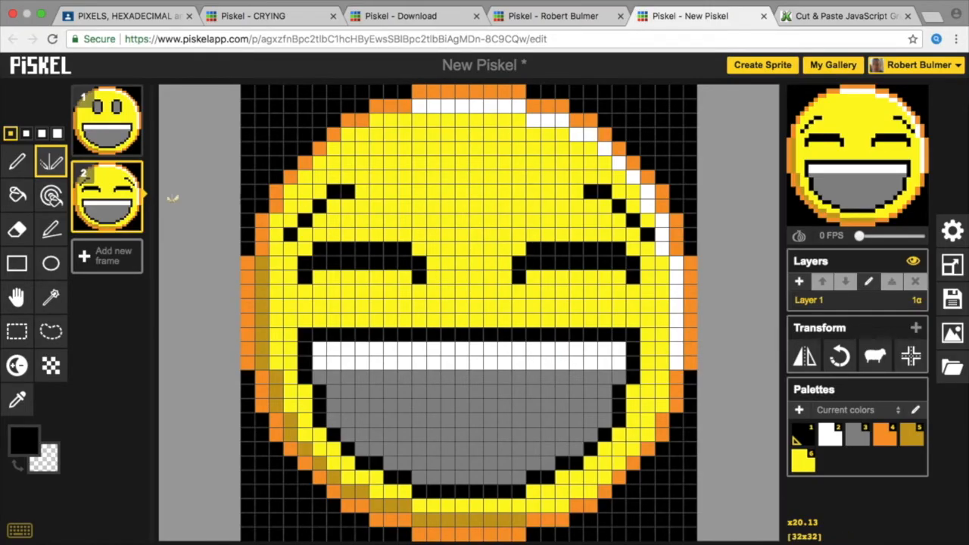
Step: Preview the two-frame animation by briefly raising its speed, and return it to 0 FPS
left_click_drag(861, 240, 868, 240)
left_click_drag(867, 237, 854, 240)
mouse_move(114, 127)
Step: Set the primary colour to blue #0000ff and activate the Circle tool
left_click(50, 268)
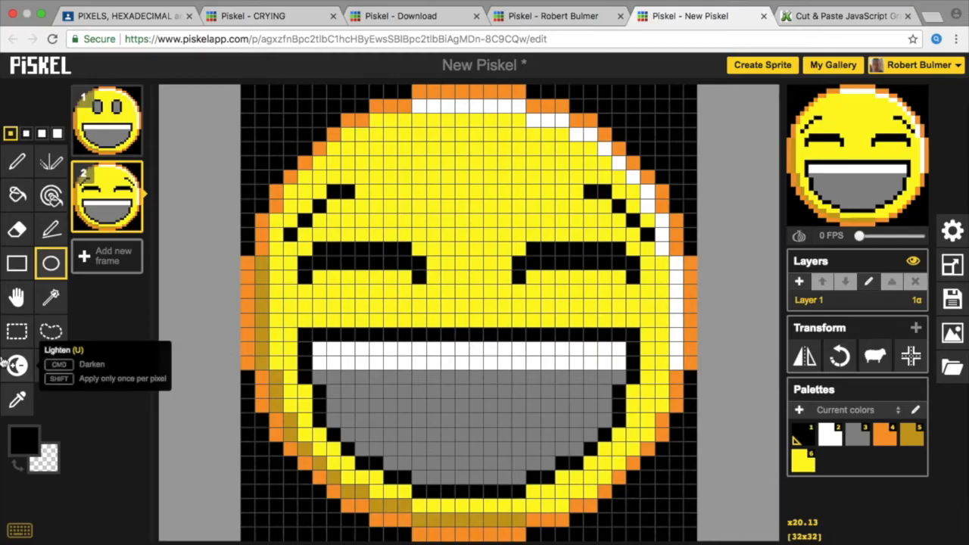
left_click(25, 440)
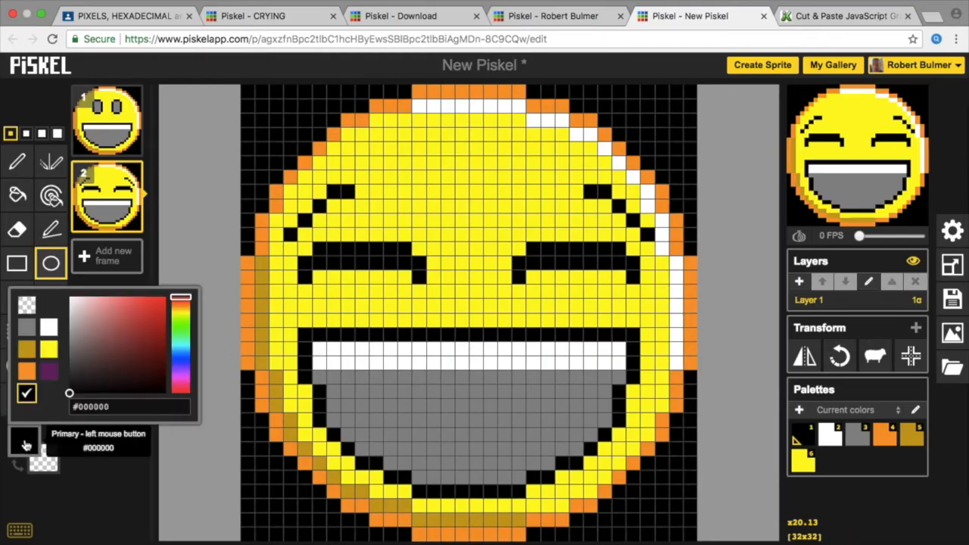
left_click(182, 363)
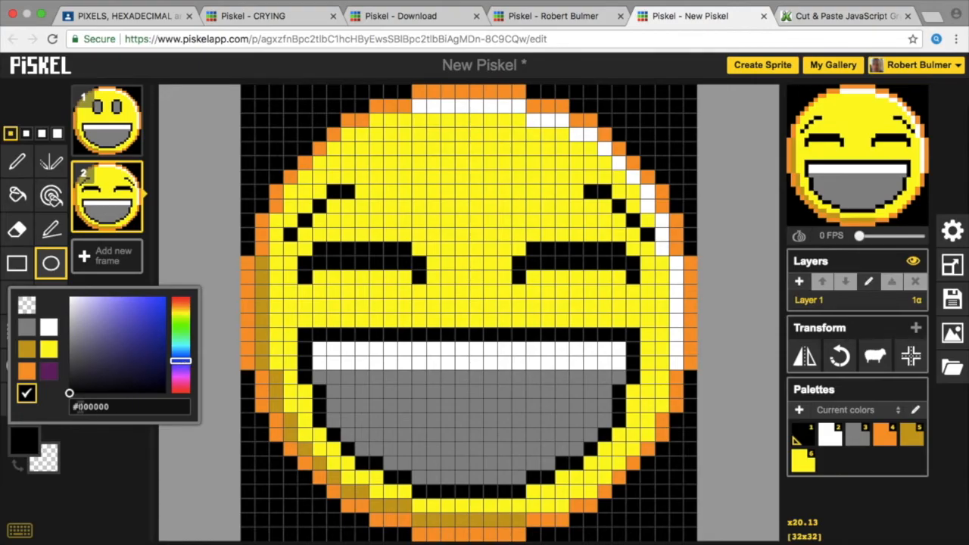
left_click(79, 407)
type("#0")
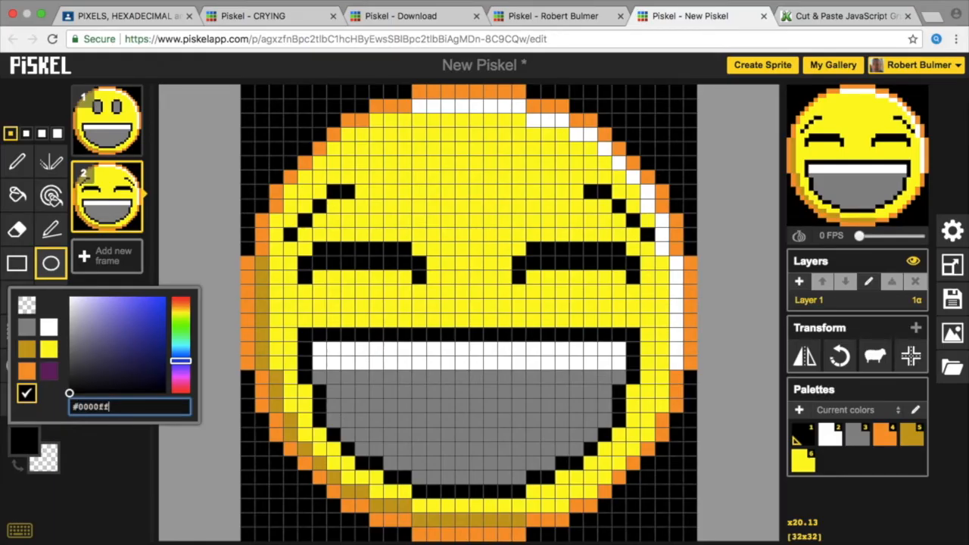
key("Return")
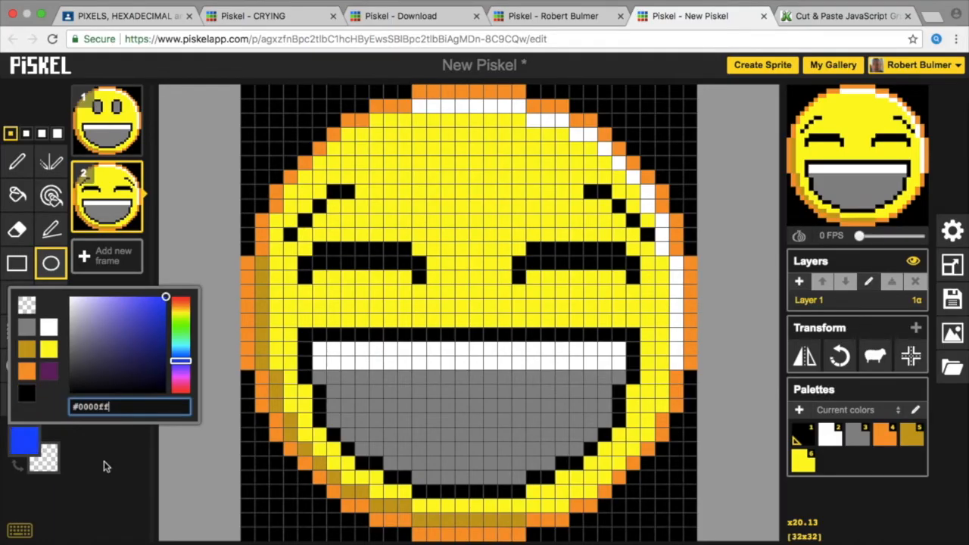
left_click(27, 451)
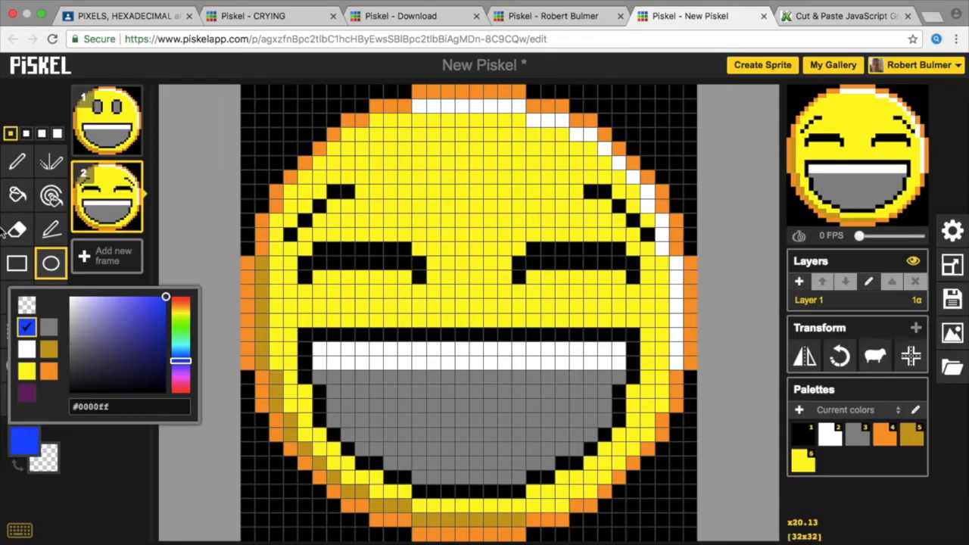
left_click(51, 263)
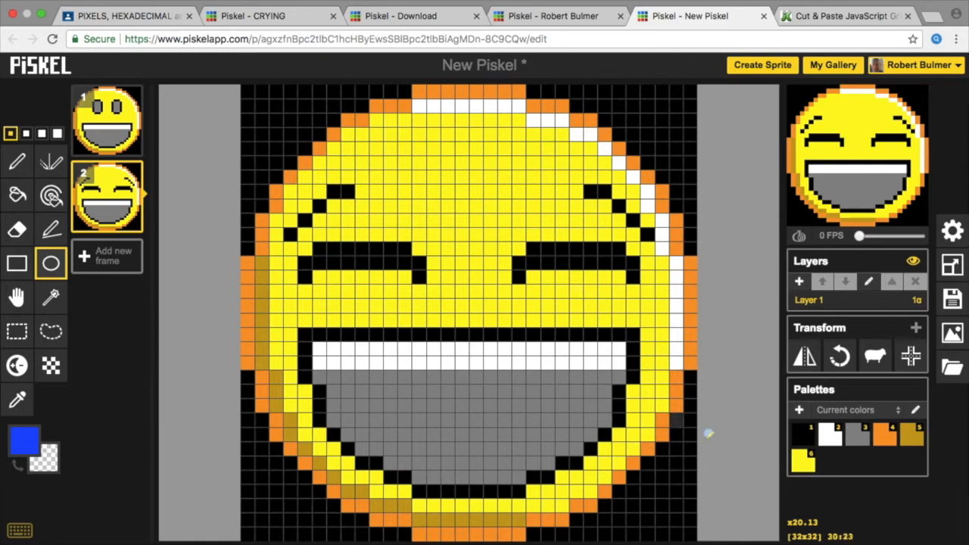
left_click_drag(691, 446, 577, 346)
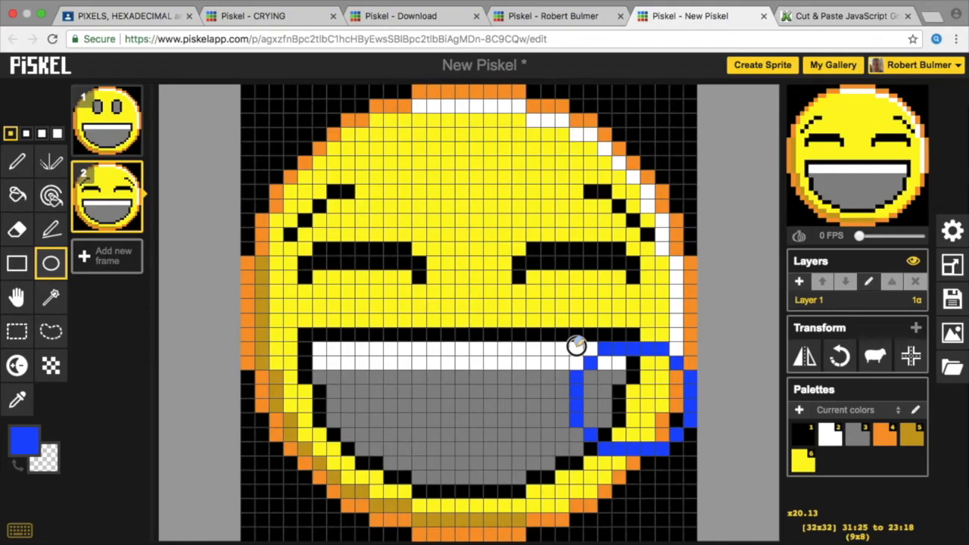
left_click_drag(576, 345, 579, 342)
key("ctrl+z")
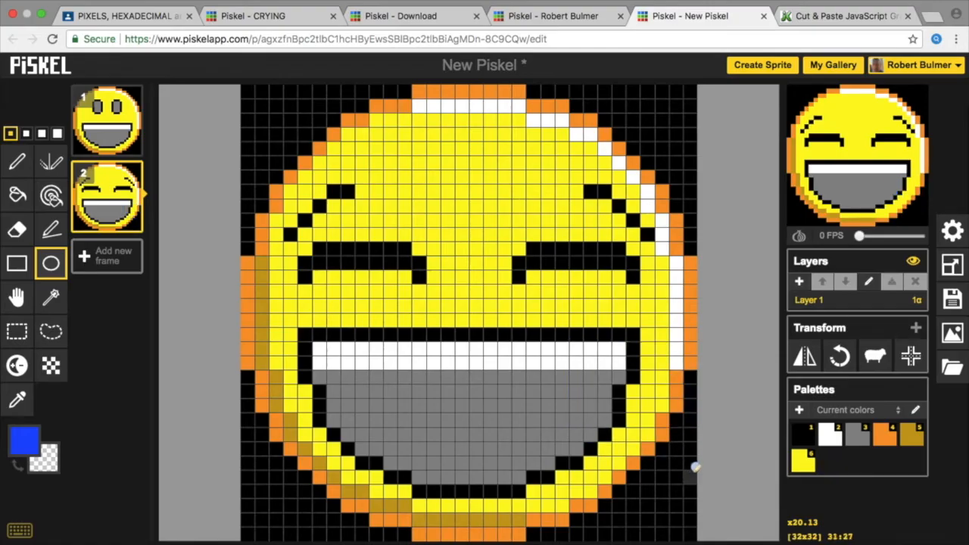
Step: Outline a blue teardrop below the right-hand eye in frame 2, using a circle about 10×10 pixels and a pointed tip drawn with the Pen
left_click_drag(695, 444, 582, 341)
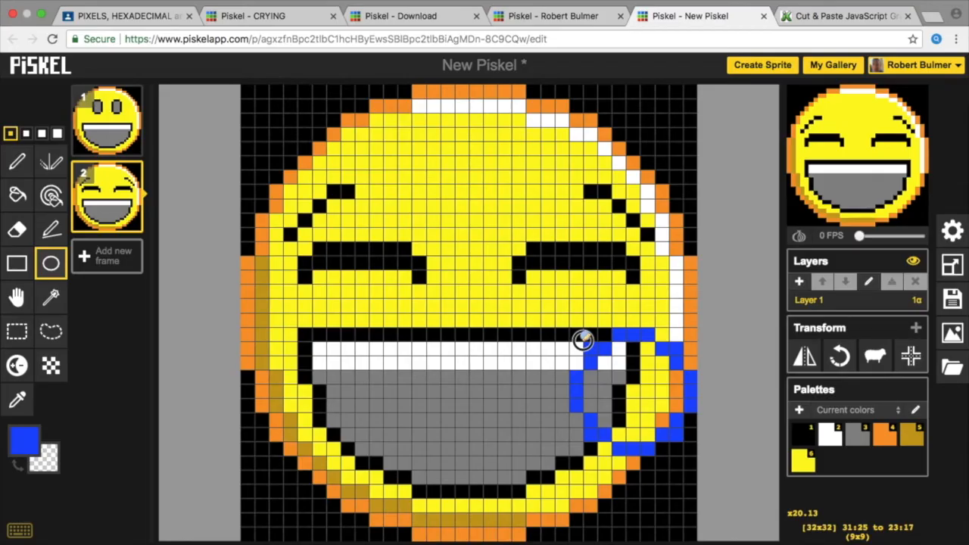
left_click_drag(581, 340, 566, 320)
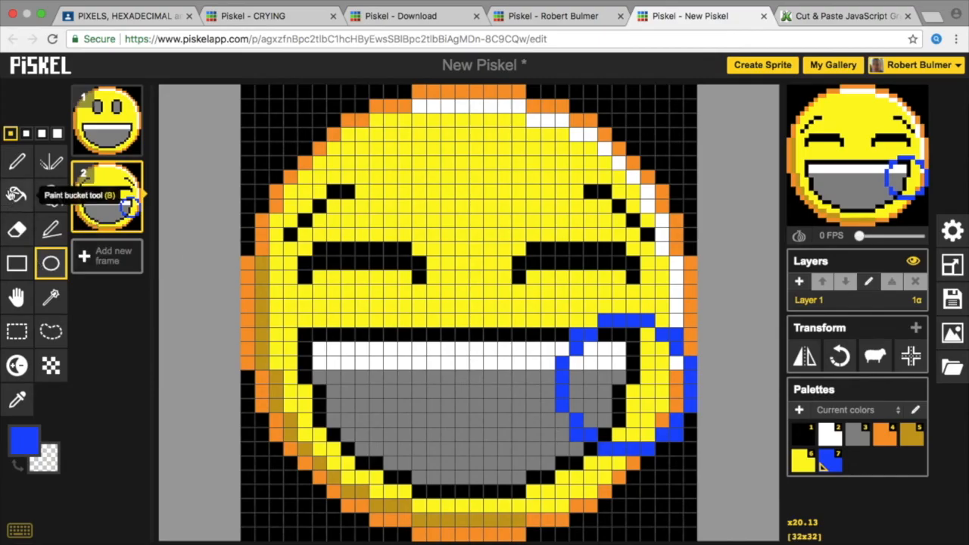
left_click(18, 168)
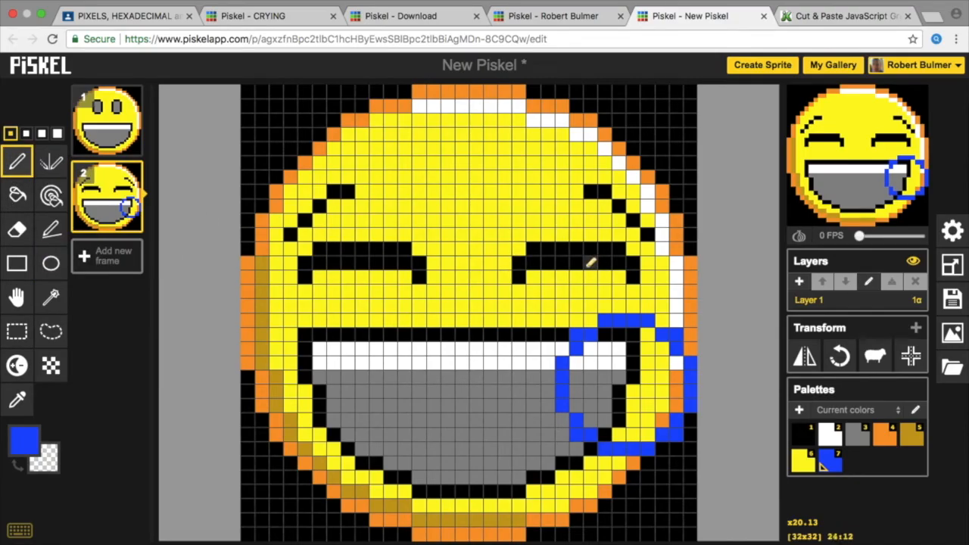
left_click_drag(610, 276, 621, 287)
left_click(634, 305)
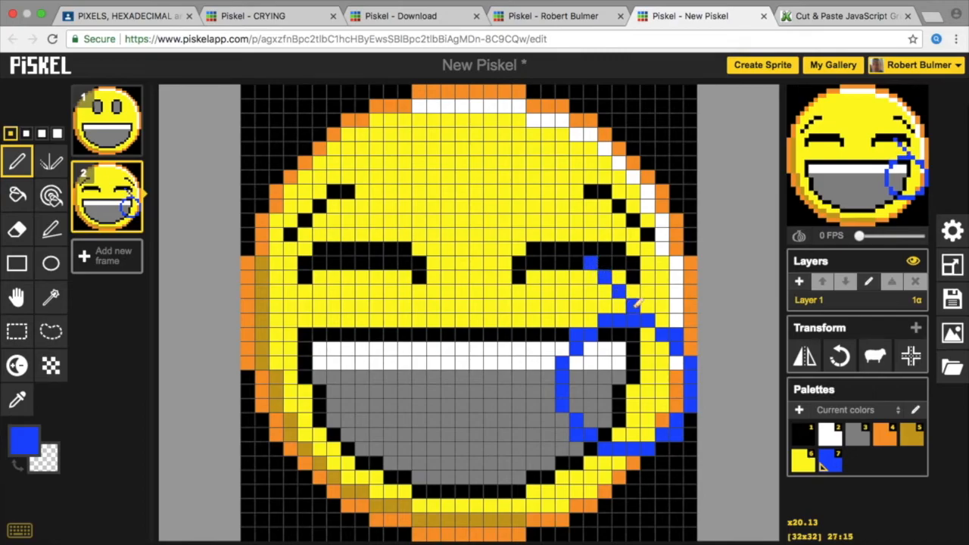
left_click(576, 319)
left_click(578, 305)
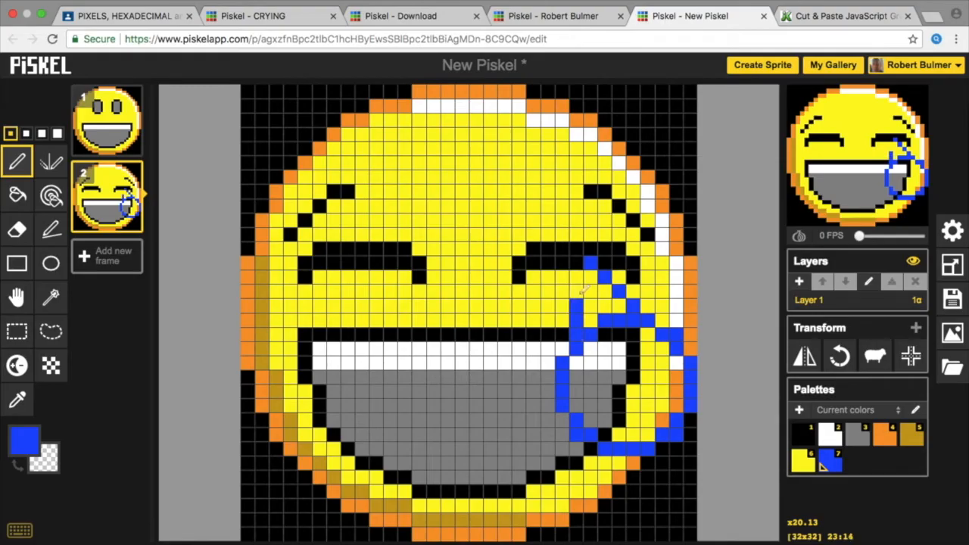
left_click(592, 287)
left_click(594, 275)
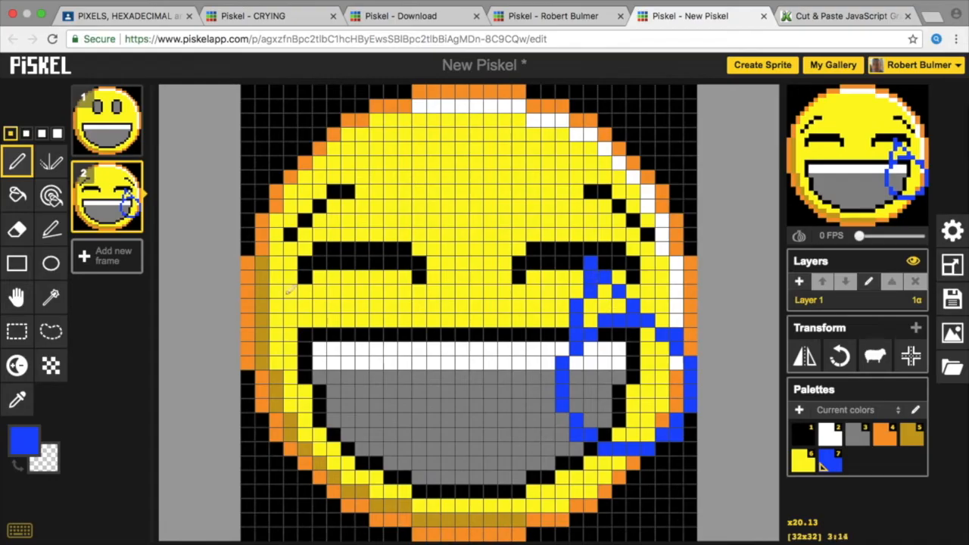
Step: Fill every area inside the teardrop outline, including the tip and the enclosed mouth parts, with blue #0000ff using the Paint bucket tool
left_click(17, 194)
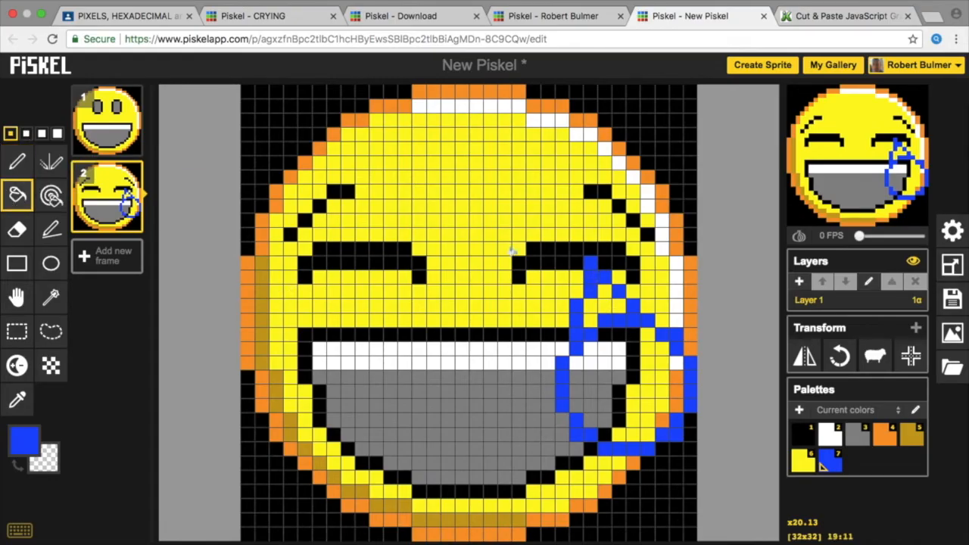
left_click(651, 371)
left_click(674, 363)
left_click(662, 420)
left_click(597, 409)
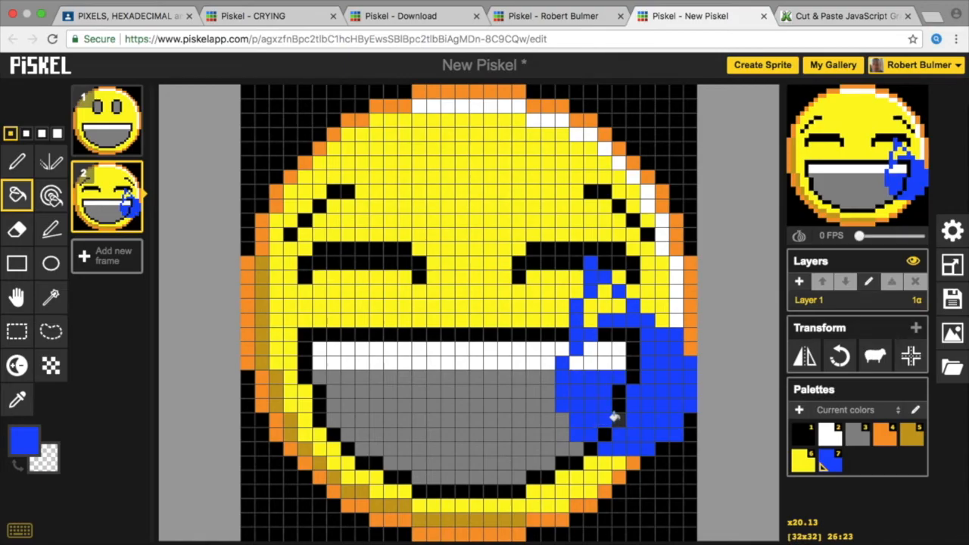
left_click(614, 416)
left_click(604, 433)
left_click(627, 367)
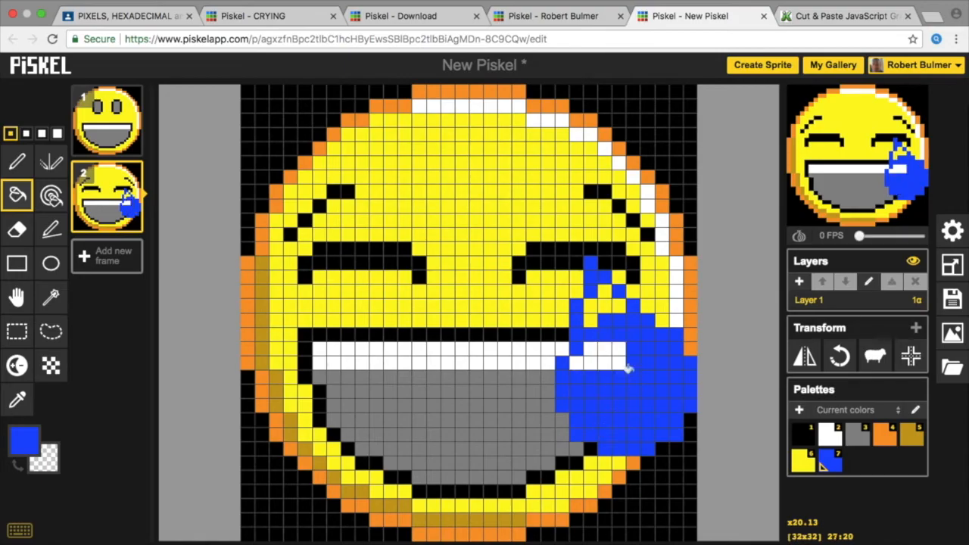
left_click(585, 354)
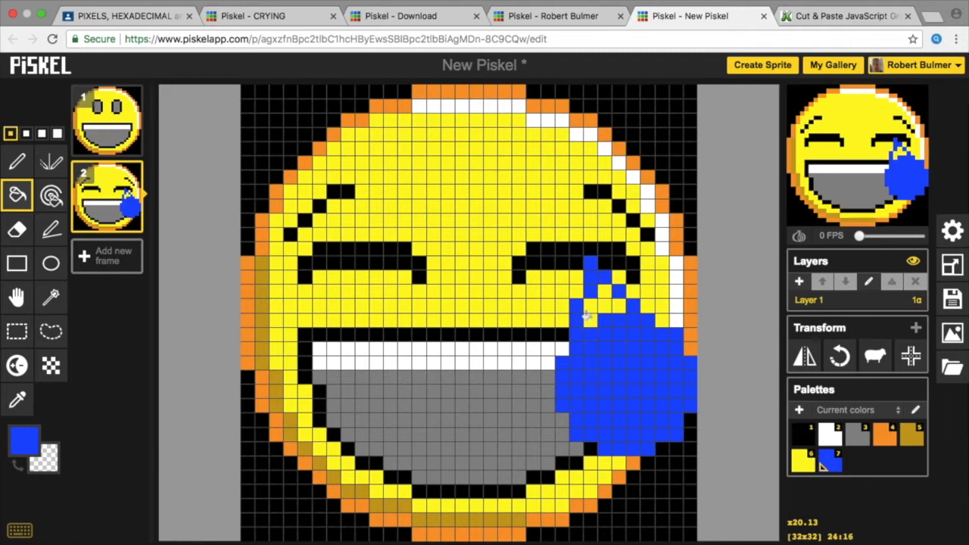
left_click(587, 316)
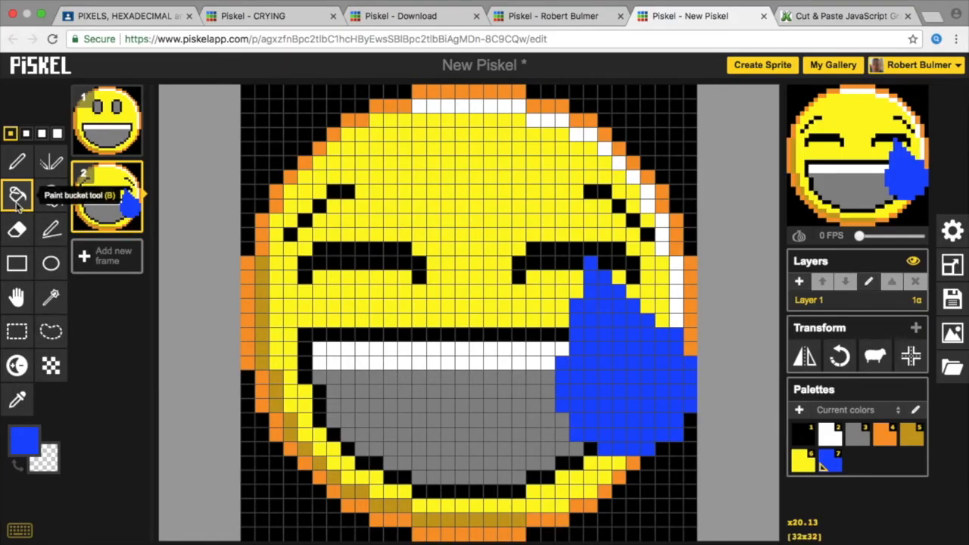
Step: Lighten a pixel near the right edge of the blue teardrop to #7C7CFF with the Lighten tool
left_click(27, 443)
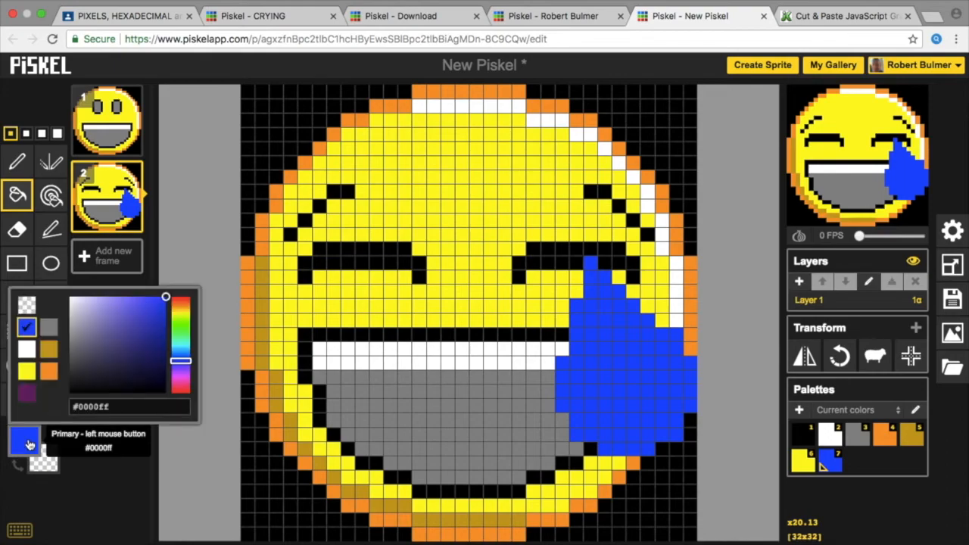
left_click(140, 462)
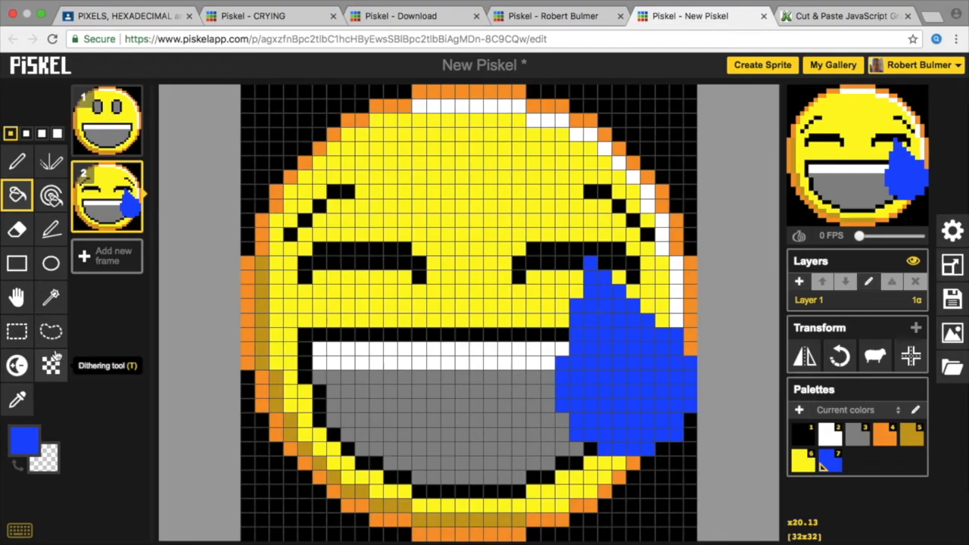
left_click(16, 368)
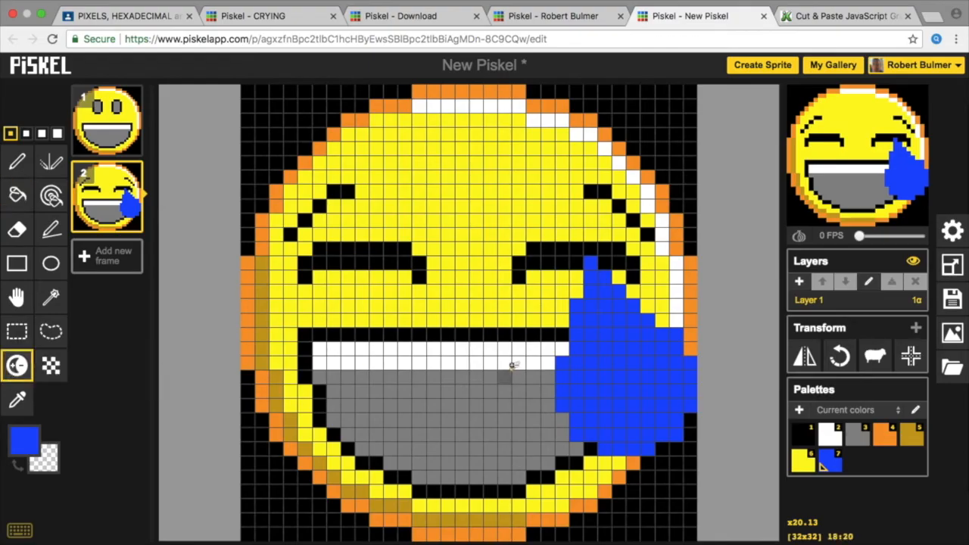
left_click(666, 400)
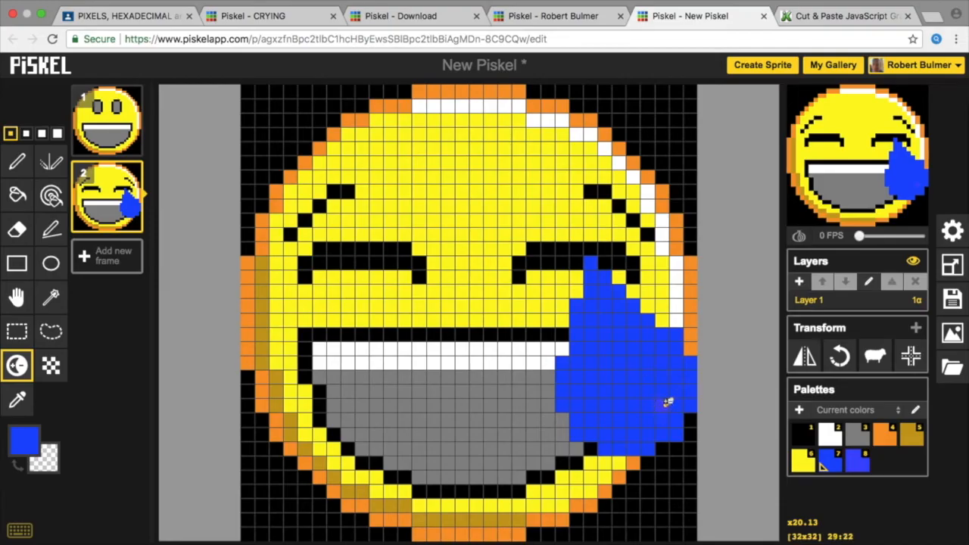
left_click(669, 404)
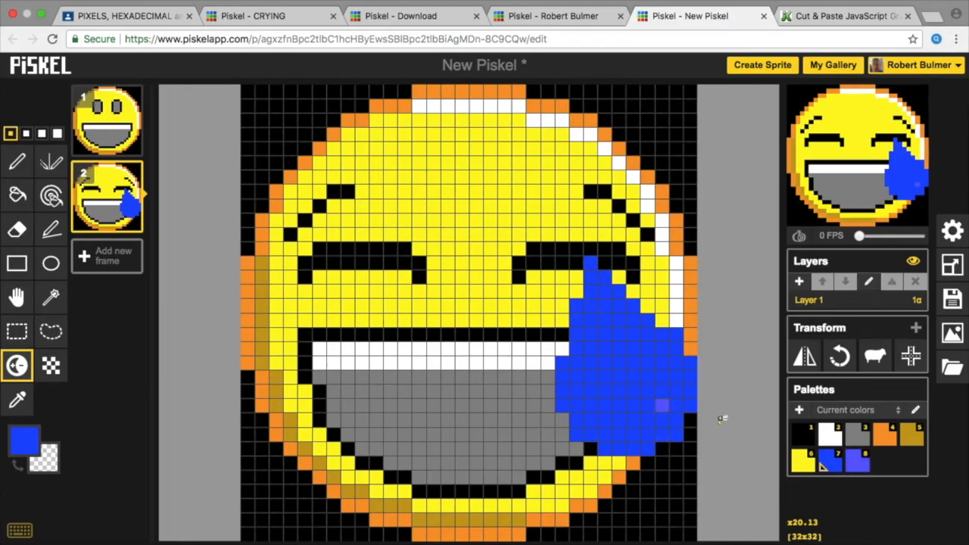
left_click(664, 404)
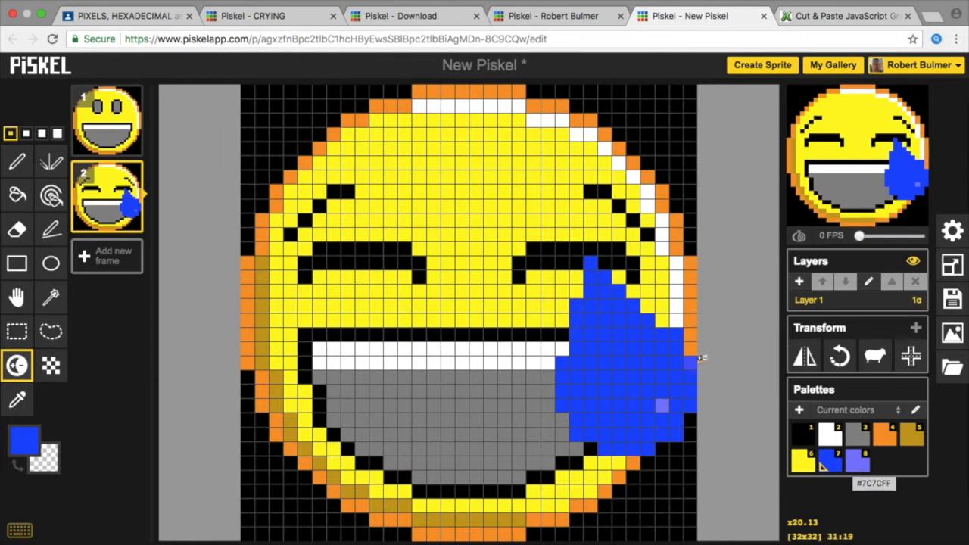
left_click(664, 376)
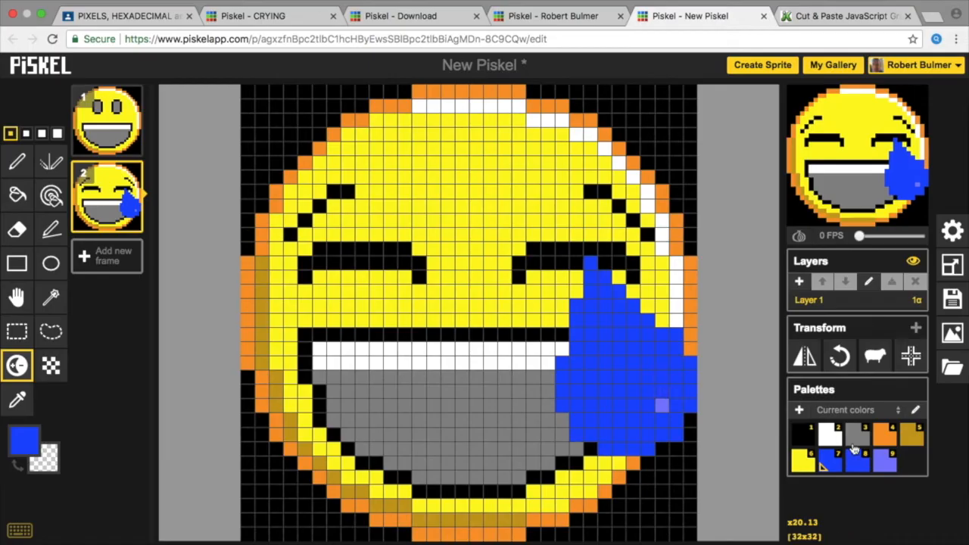
Step: Extend the teardrop's highlight two pixels upward with the Pen, using the light blue #7C7CFF from the palette
left_click(884, 458)
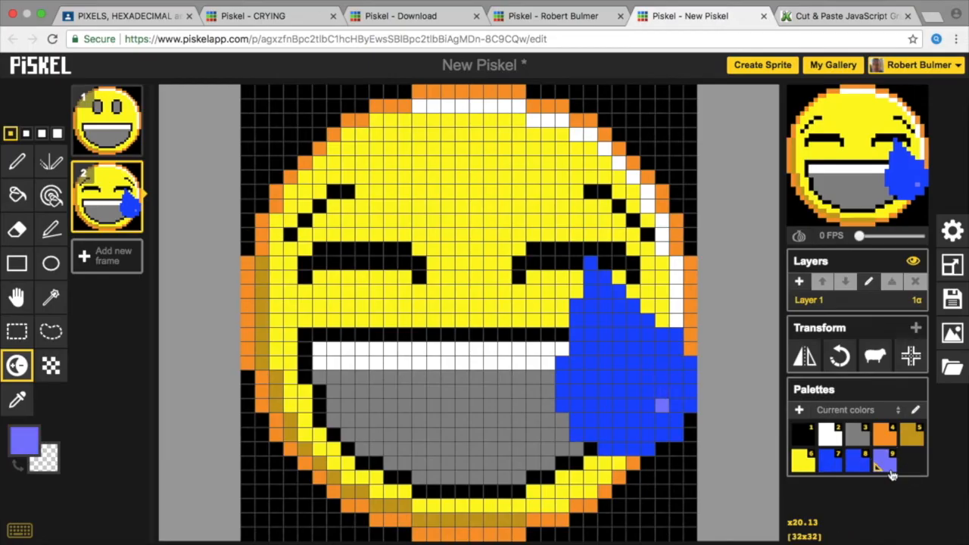
left_click(17, 161)
left_click(662, 391)
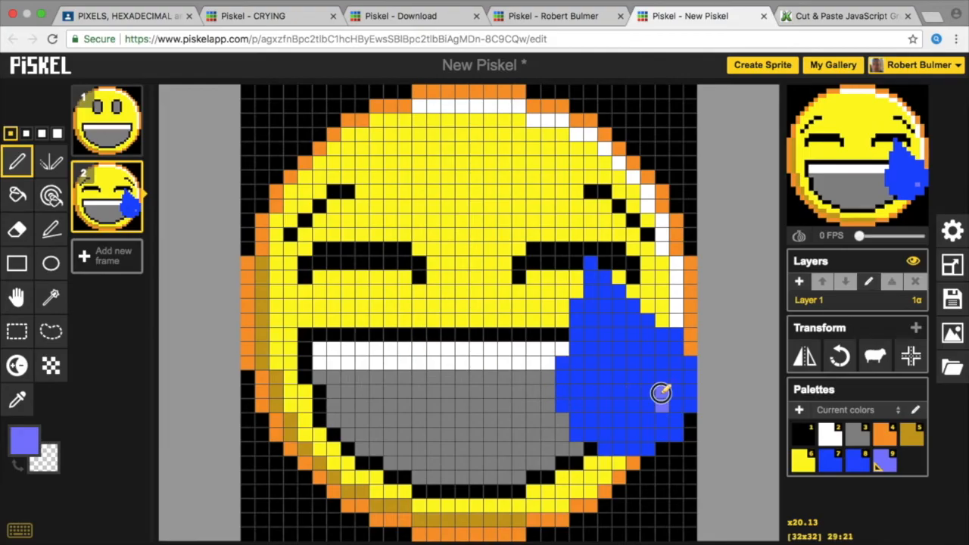
left_click(660, 375)
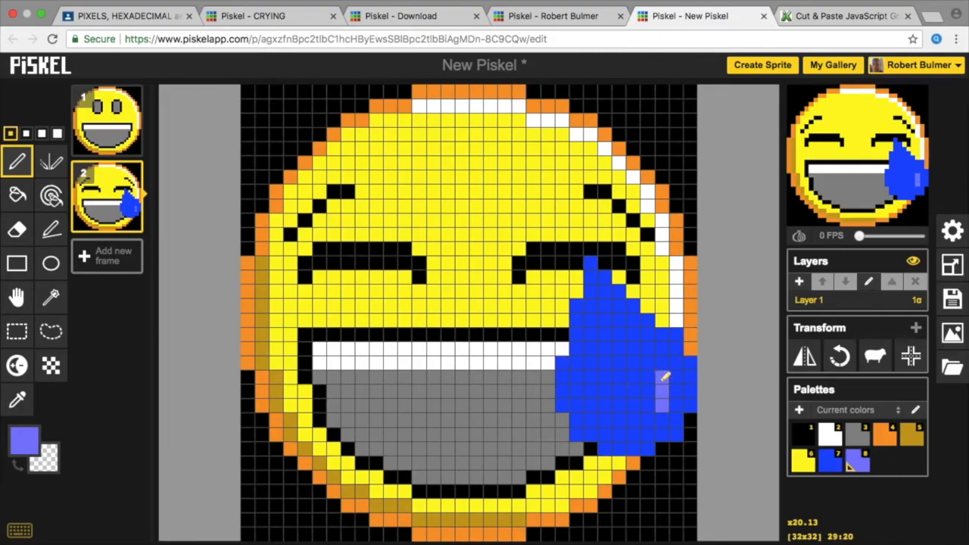
Step: Extend the teardrop's #7C7CFF highlight with the Pen into a one-pixel curve along its upper-right slope, right side and rounded bottom
left_click(638, 419)
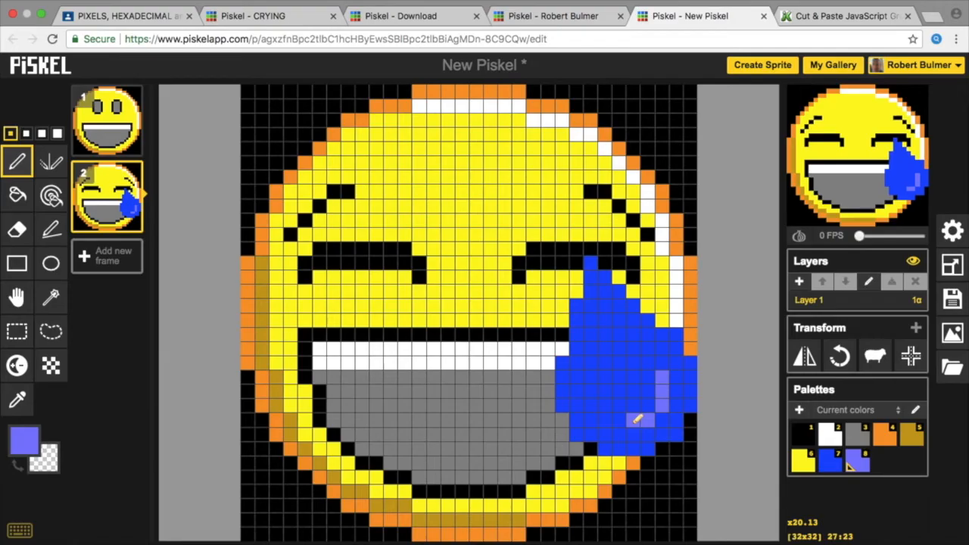
left_click(647, 405)
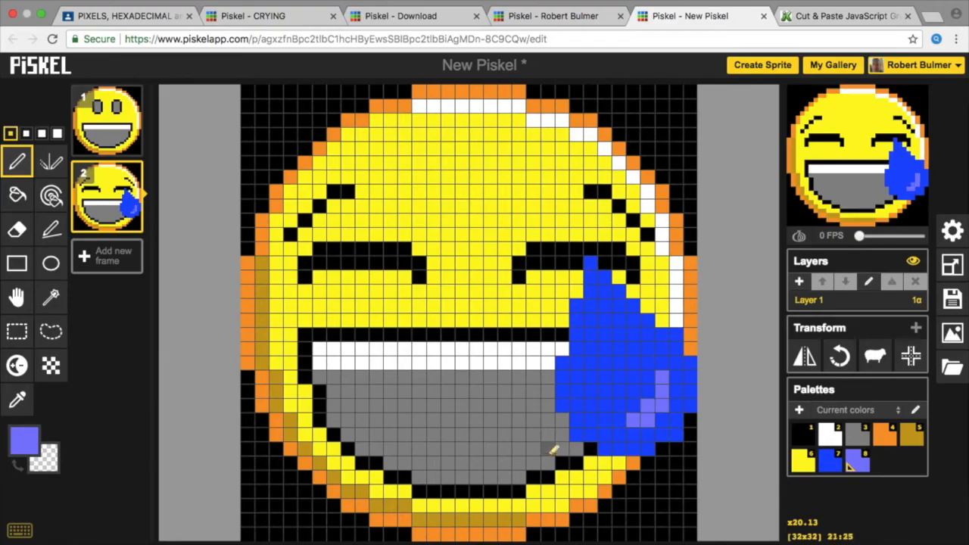
left_click_drag(663, 362, 621, 322)
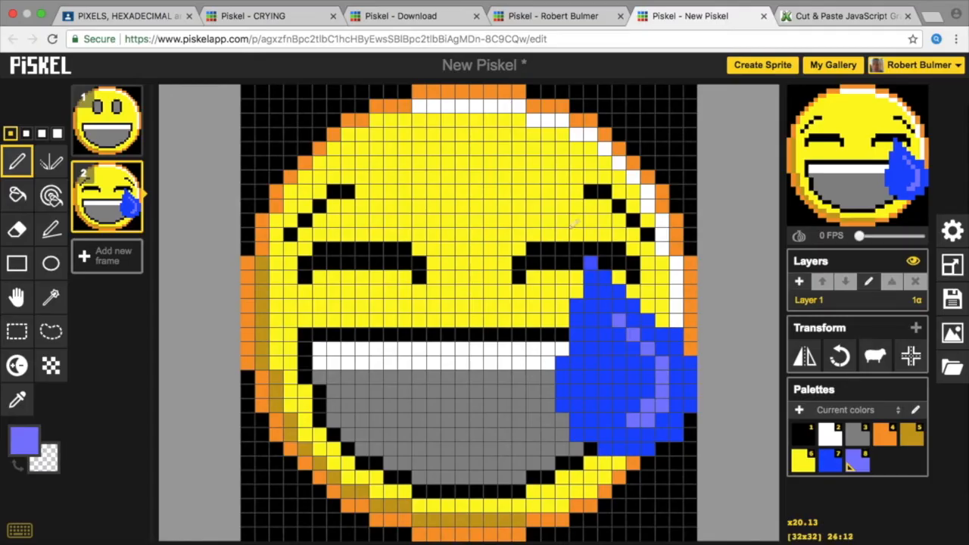
left_click(619, 433)
key("ctrl+z")
left_click(608, 418)
left_click(604, 406)
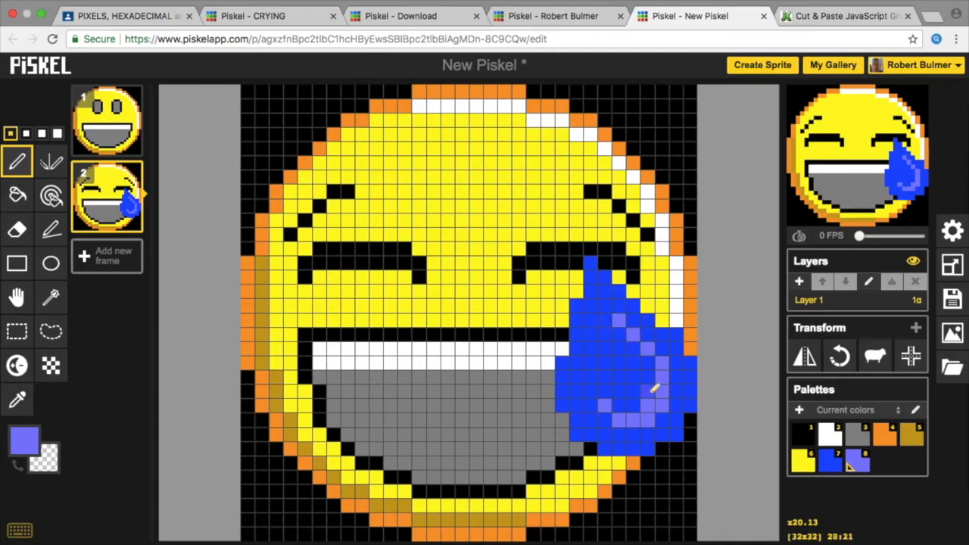
Step: Thicken the teardrop's #7C7CFF highlight along its inner edge and extend it one pixel towards the tip, dismissing the battery notification
left_click_drag(650, 392, 649, 372)
left_click(649, 366)
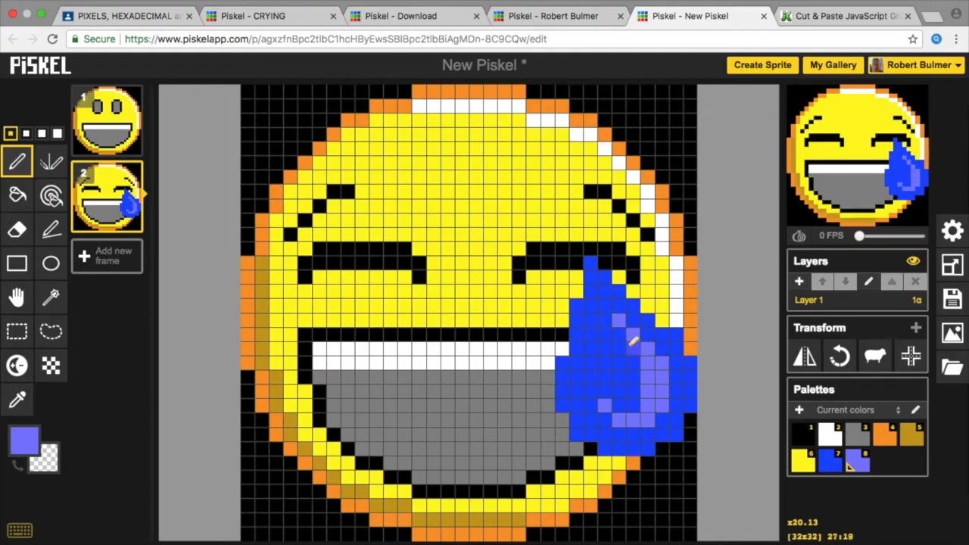
left_click(632, 348)
left_click(618, 333)
left_click(605, 320)
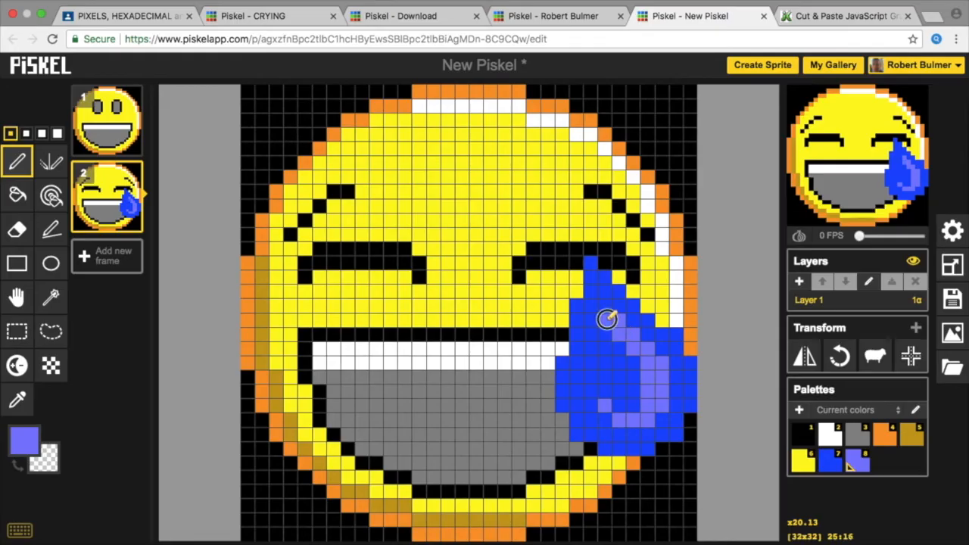
left_click(609, 302)
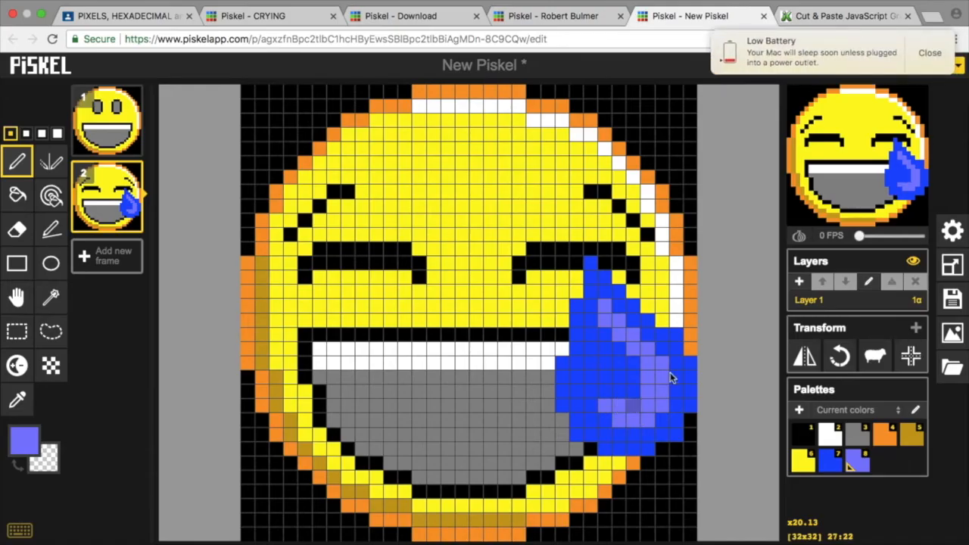
left_click(930, 53)
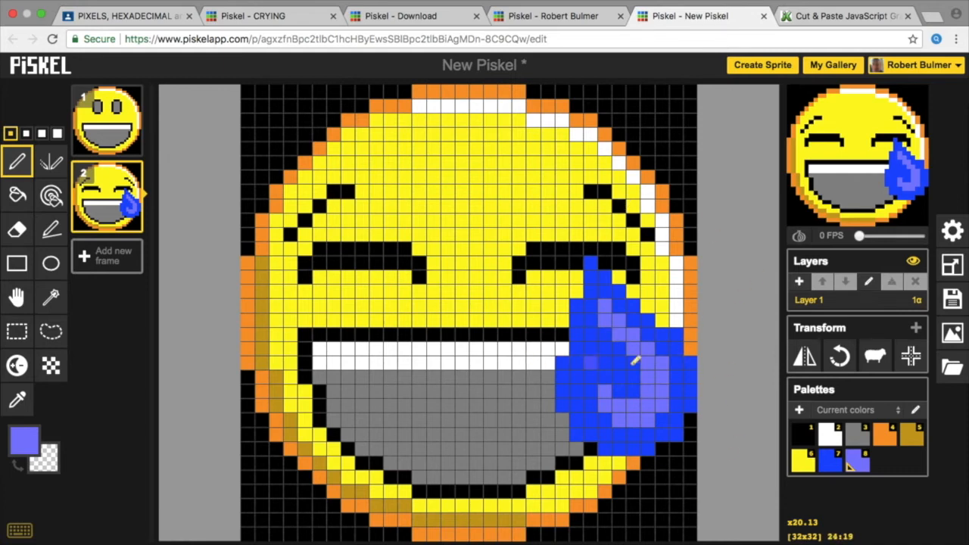
Step: Paint a paler #B4B4FF glint along the outer edge of the teardrop's highlight, from near the tip down the right side
left_click(24, 440)
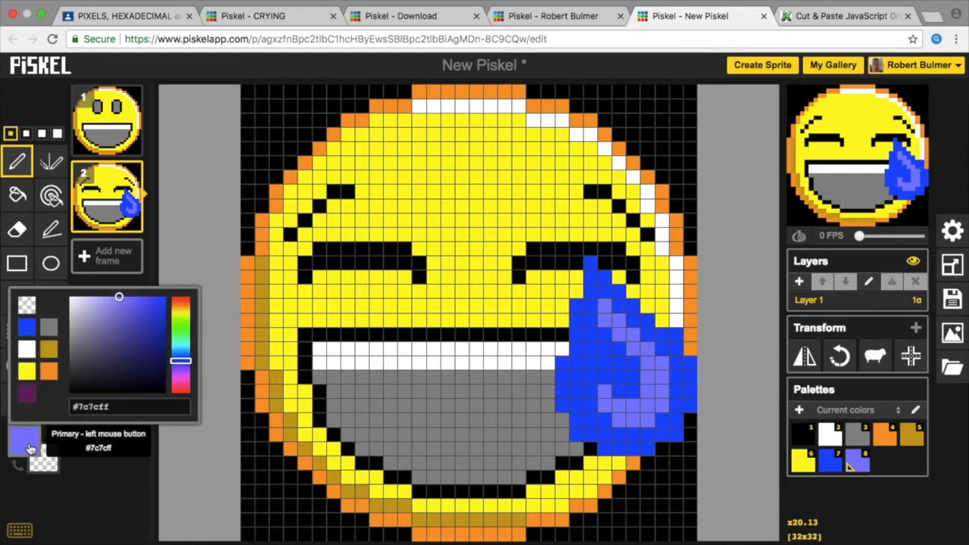
mouse_move(132, 312)
left_mouse_down()
mouse_move(86, 293)
mouse_move(97, 297)
left_mouse_up()
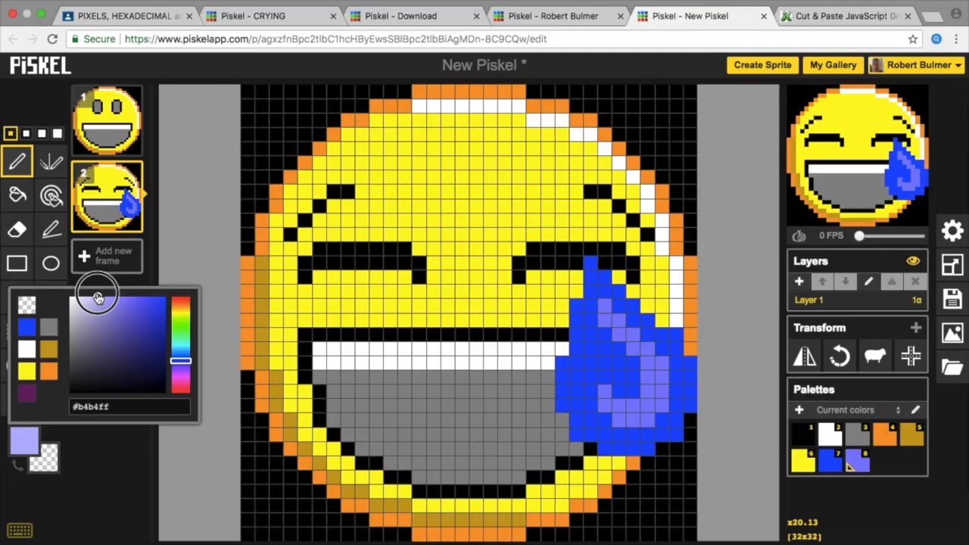
left_click(24, 440)
left_click(24, 440)
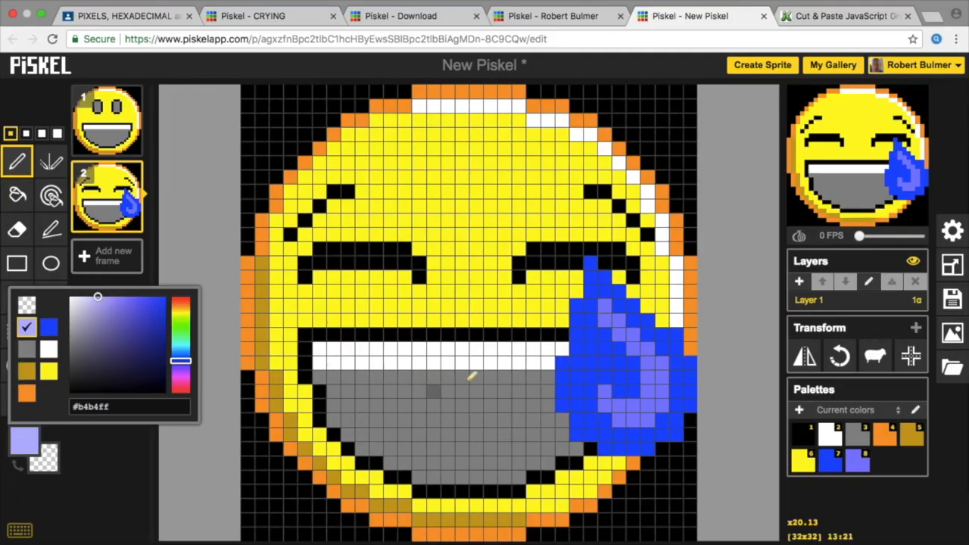
left_click(666, 361)
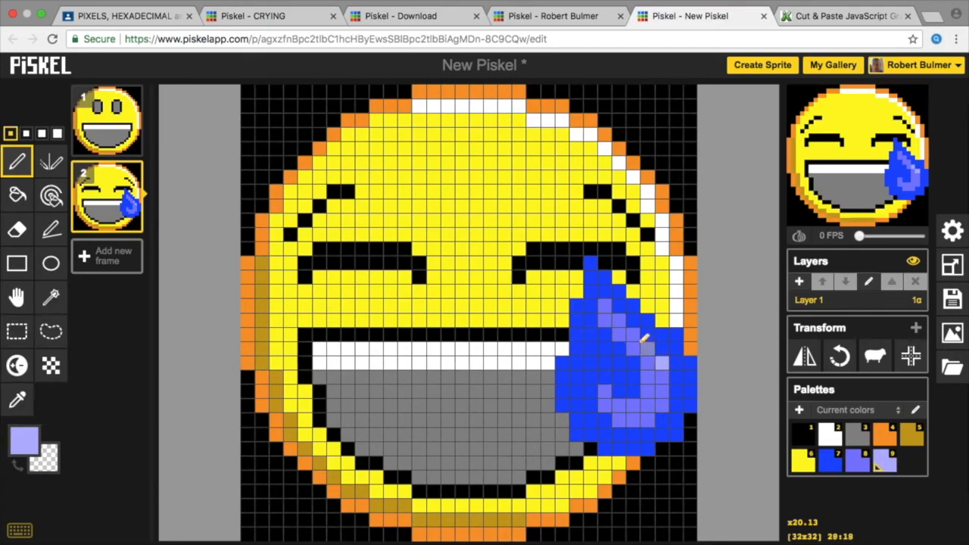
left_click(618, 320)
left_click(605, 306)
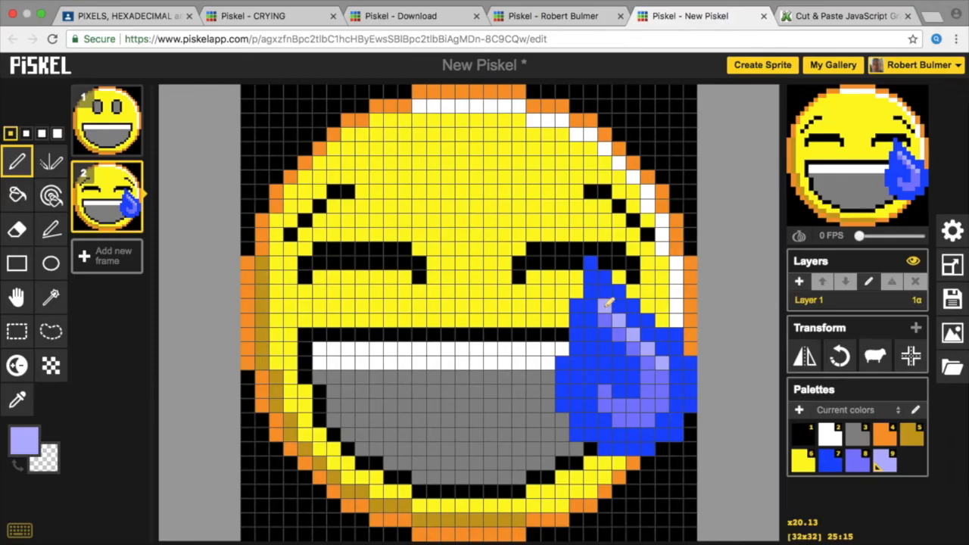
left_click_drag(667, 396, 662, 371)
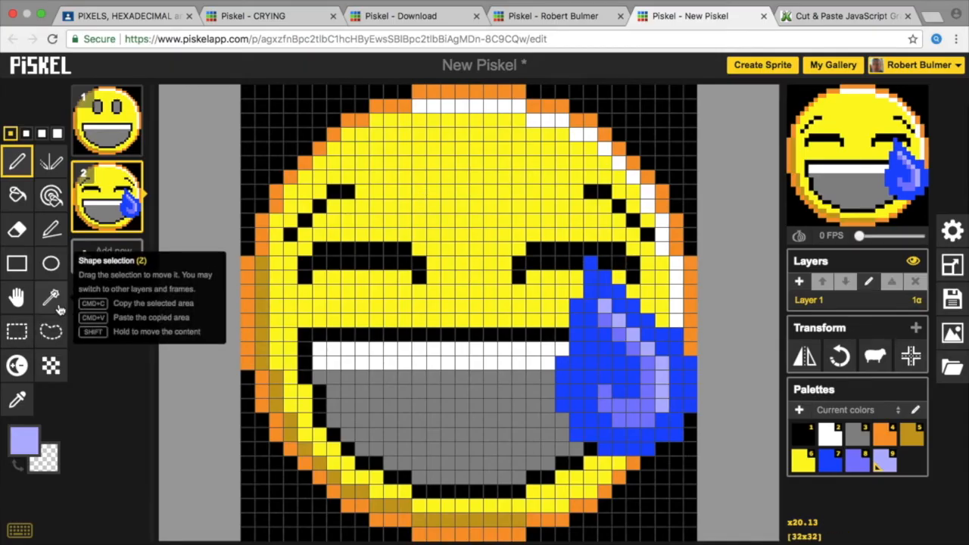
Step: Copy the 10×14-pixel teardrop area, mirror frame 2 horizontally and paste the copy in its original place for tears under both eyes
left_click(21, 336)
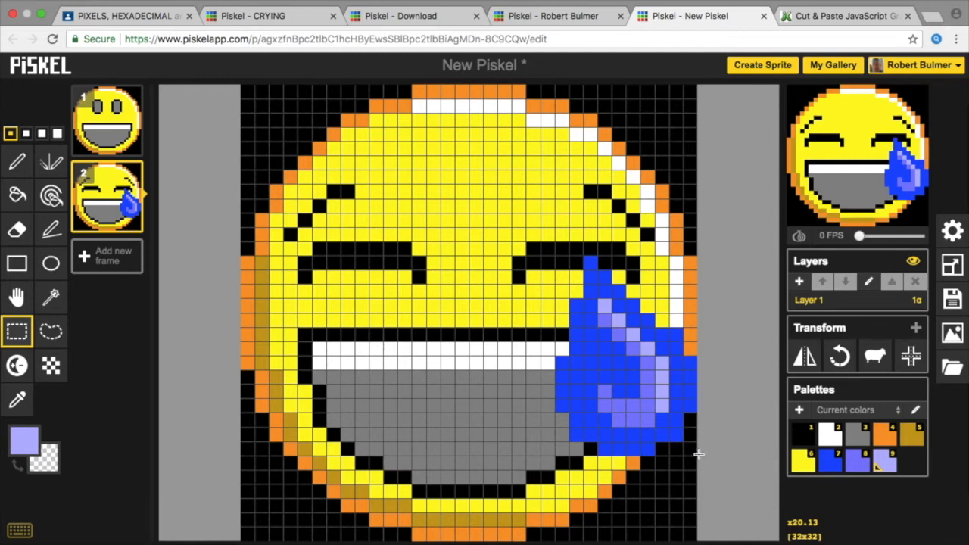
left_click_drag(695, 453, 556, 264)
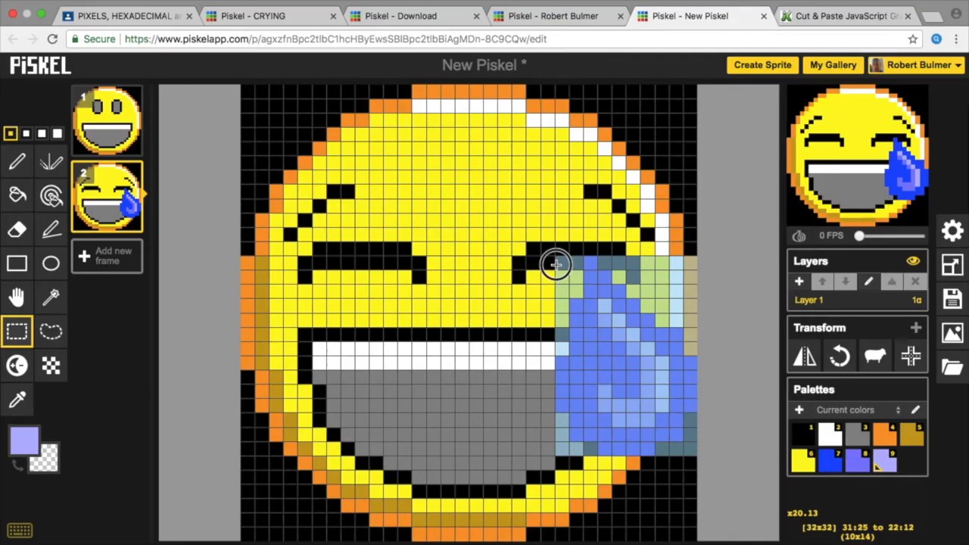
left_click_drag(557, 264, 557, 265)
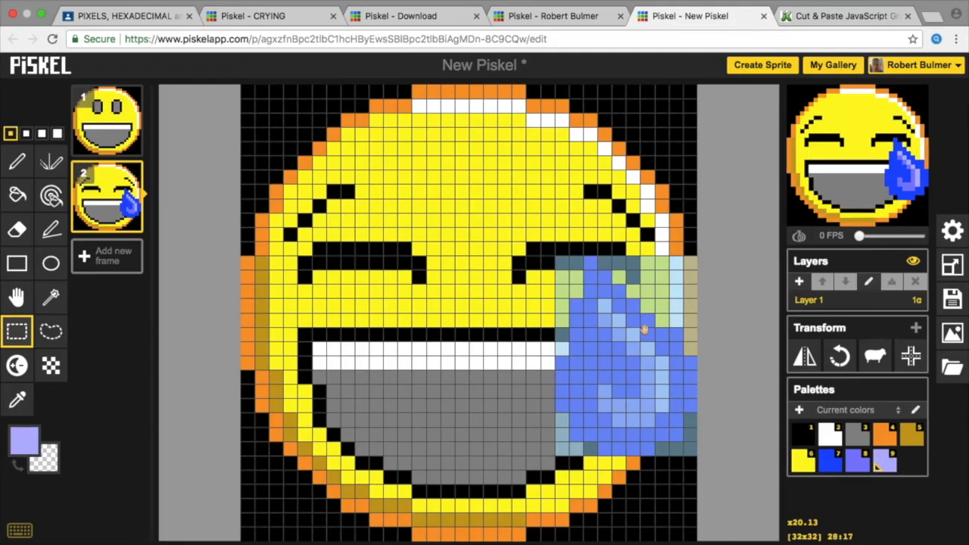
left_click(805, 358, "alt")
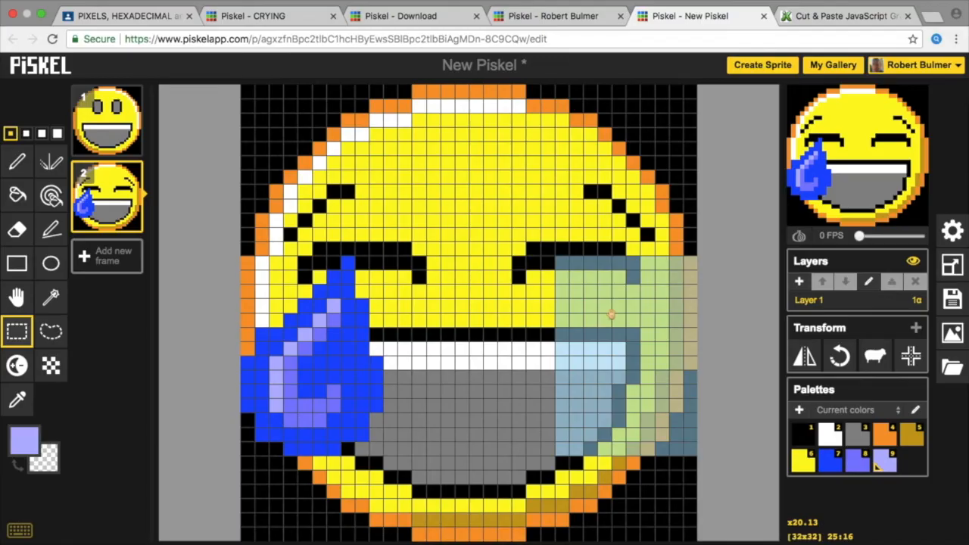
key("ctrl+v")
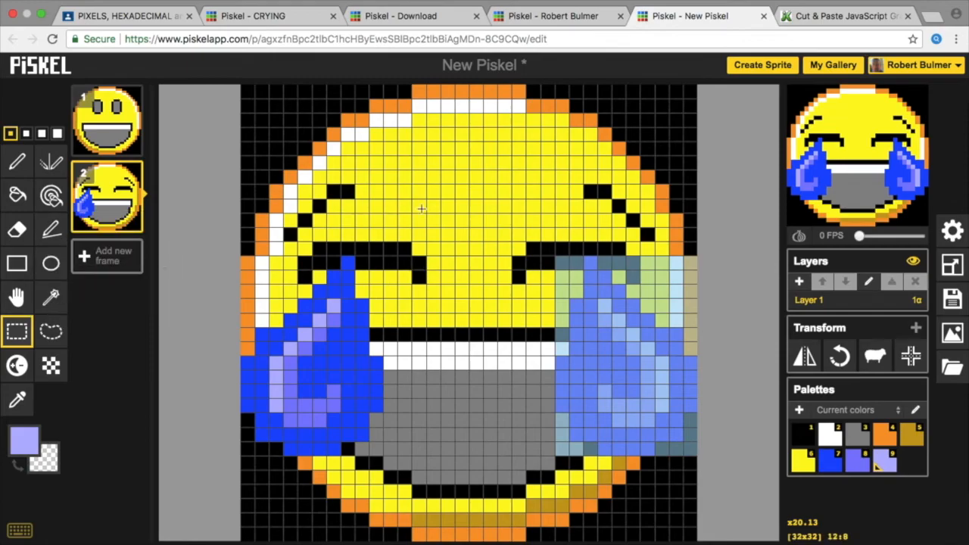
left_click(448, 202)
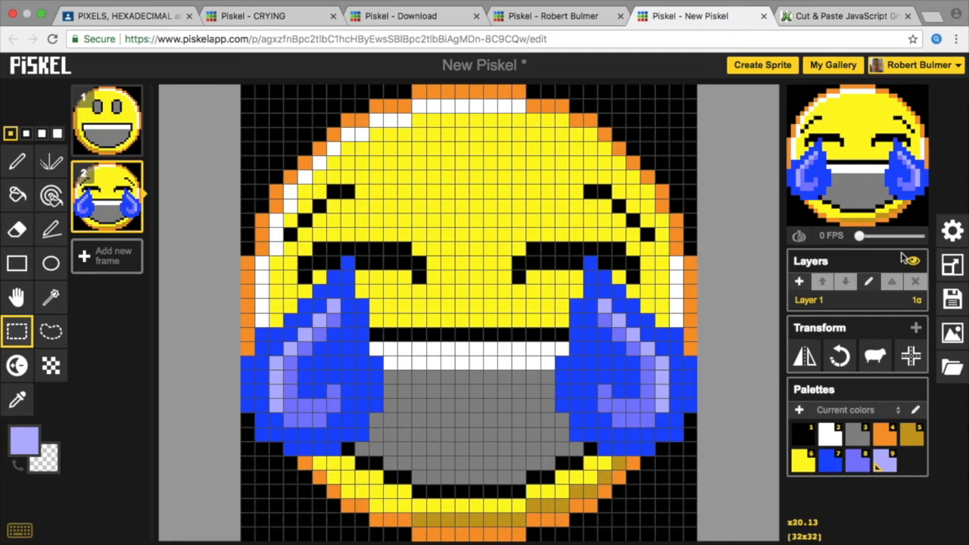
Step: Preview the two-frame animation at about 4 FPS, then stop playback by returning the speed to 0 FPS
left_click_drag(860, 236, 869, 238)
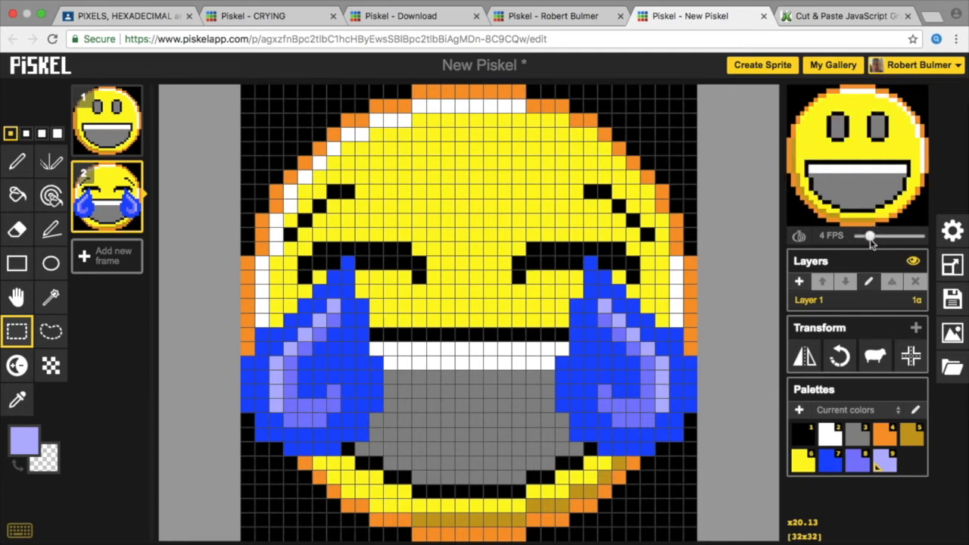
left_click_drag(870, 239, 865, 240)
left_click_drag(864, 238, 833, 243)
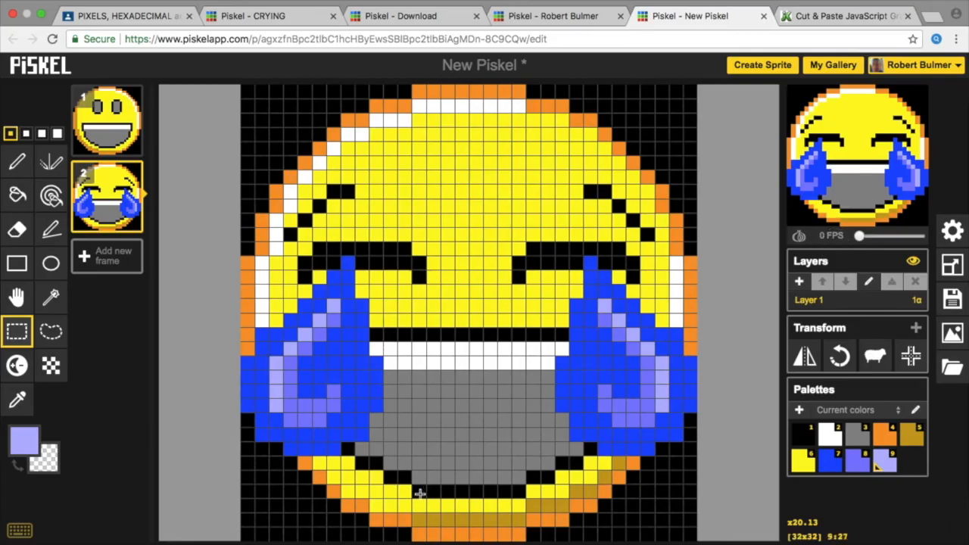
Step: Repaint the shading in dark gold with the Pen along the left edge above the tear and along the lower-left rim in frame 2
left_click(24, 440)
left_click(27, 373)
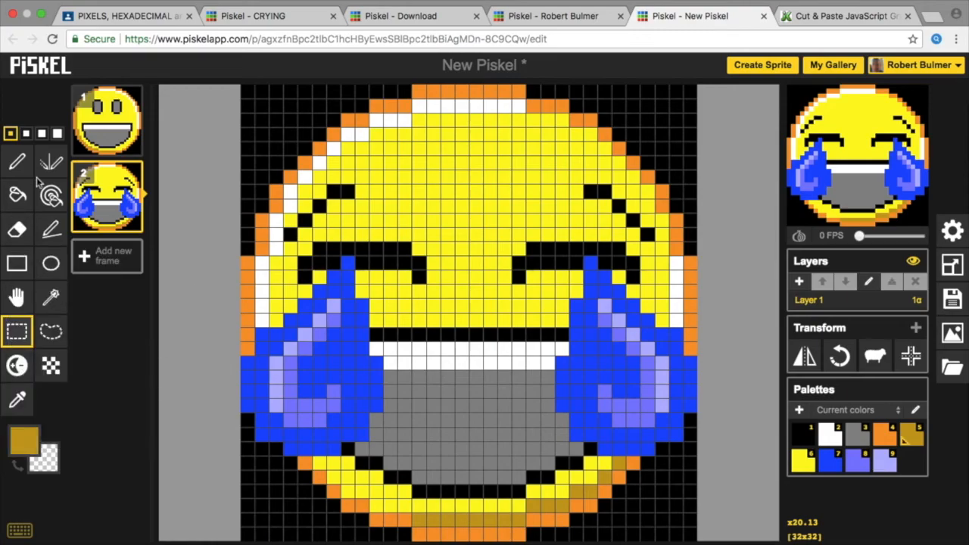
left_click(17, 161)
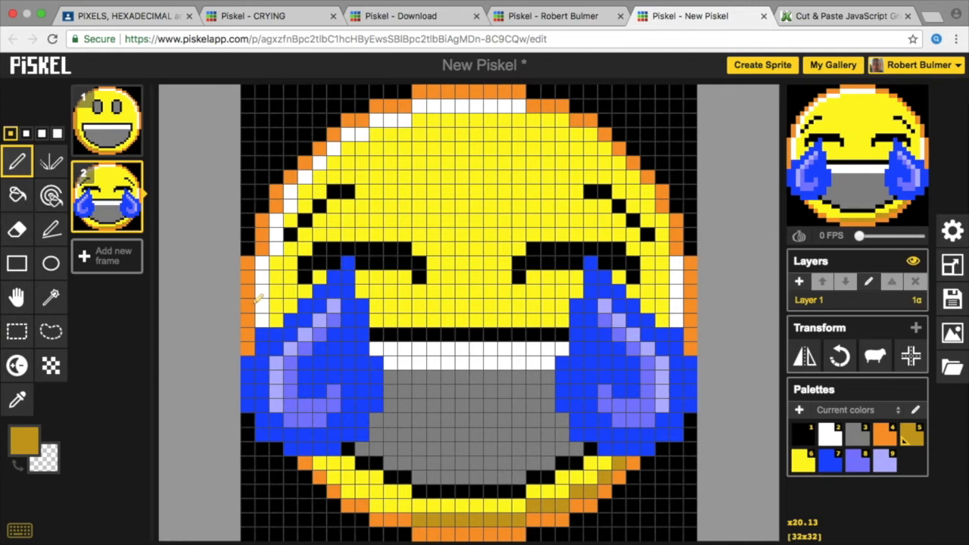
left_click_drag(277, 316, 274, 261)
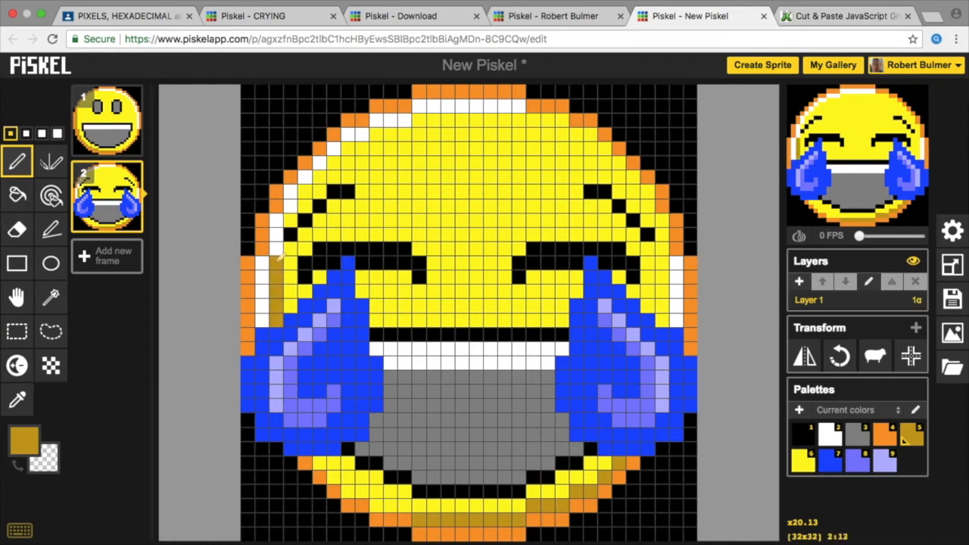
key("ctrl+z")
left_click_drag(263, 325, 265, 258)
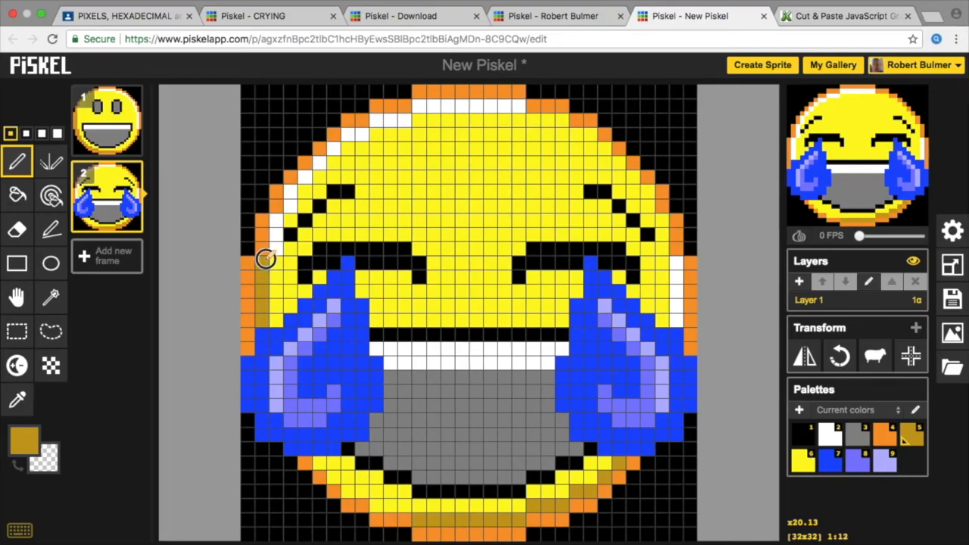
mouse_move(315, 461)
left_mouse_down()
mouse_move(375, 506)
mouse_move(396, 506)
left_mouse_up()
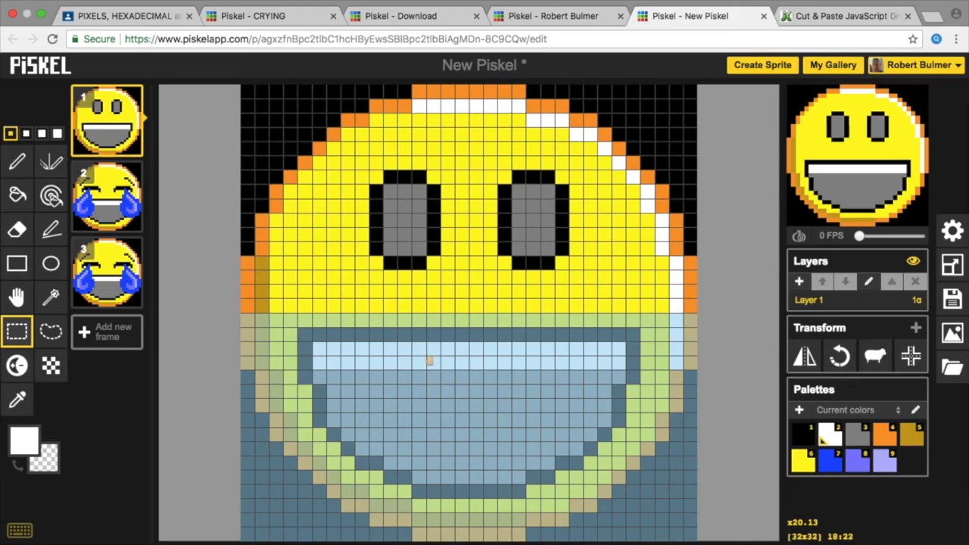
Step: Paste the lower face area copied from frame 1 over the large teardrops in frame 2
left_click(123, 210)
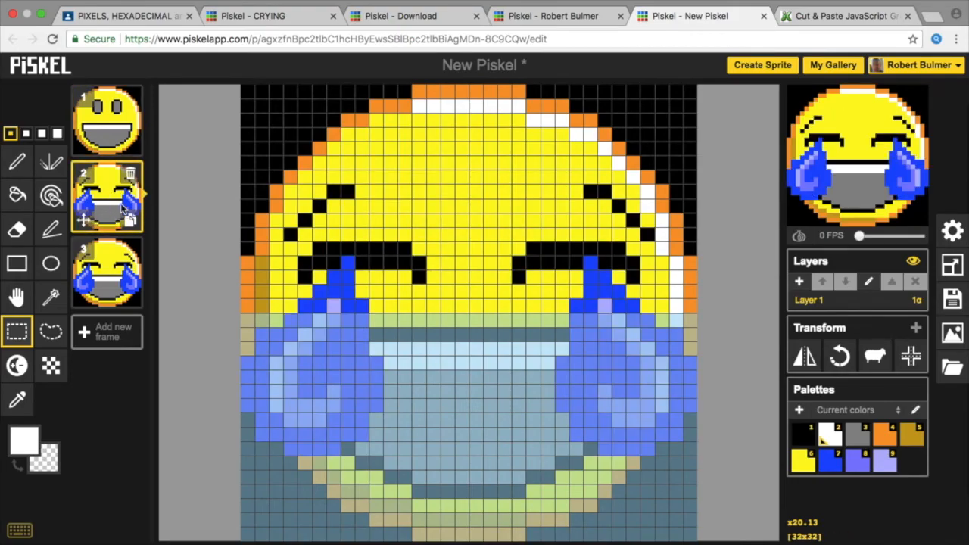
key("ctrl+z")
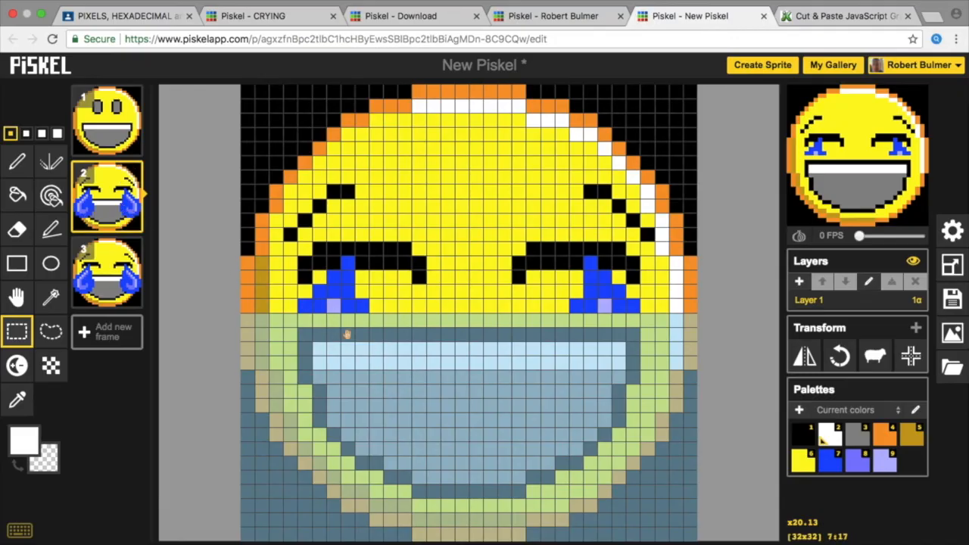
Step: Extend the small tears under both eyes downward in blue with the mirror pen, reaching the mouth's black upper outline in frame 2
left_click(51, 162)
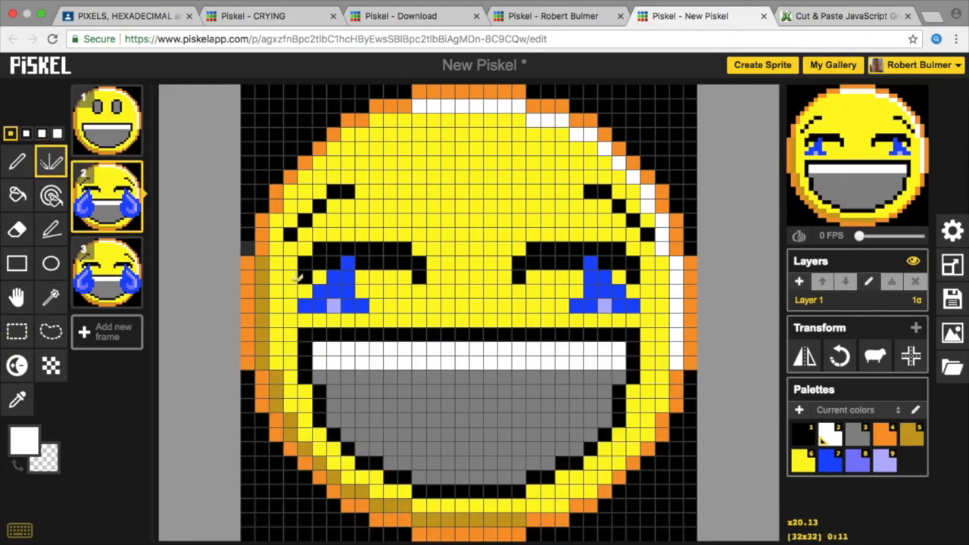
left_click(23, 439)
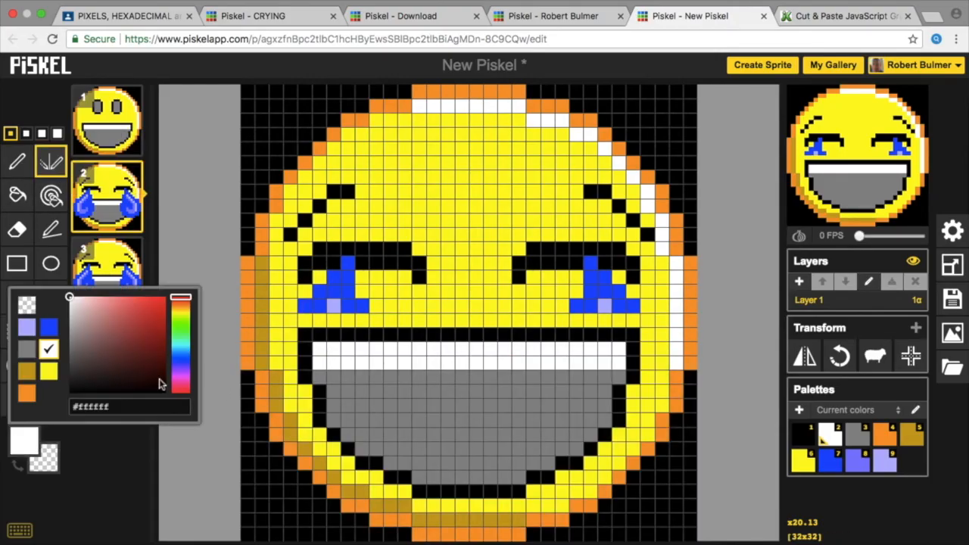
left_click(50, 325)
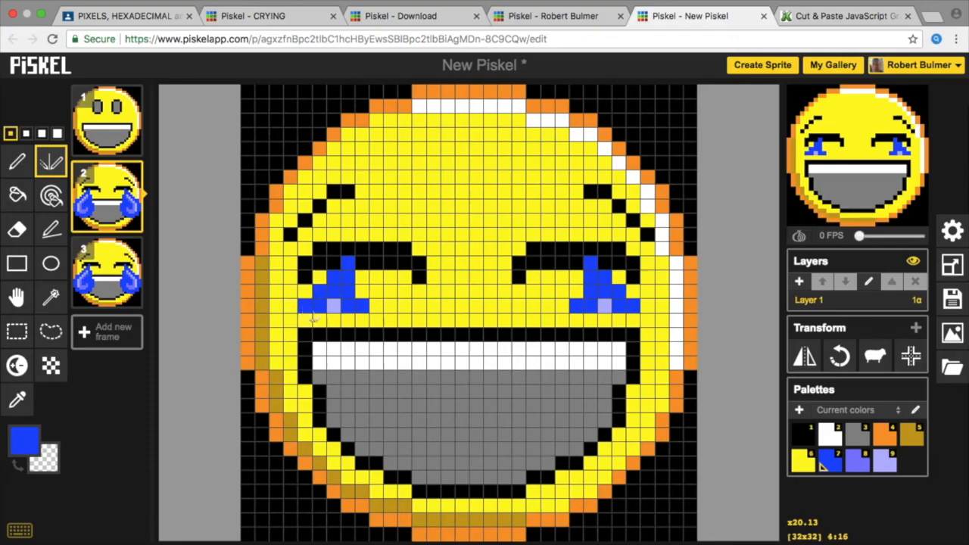
left_click_drag(315, 321, 362, 324)
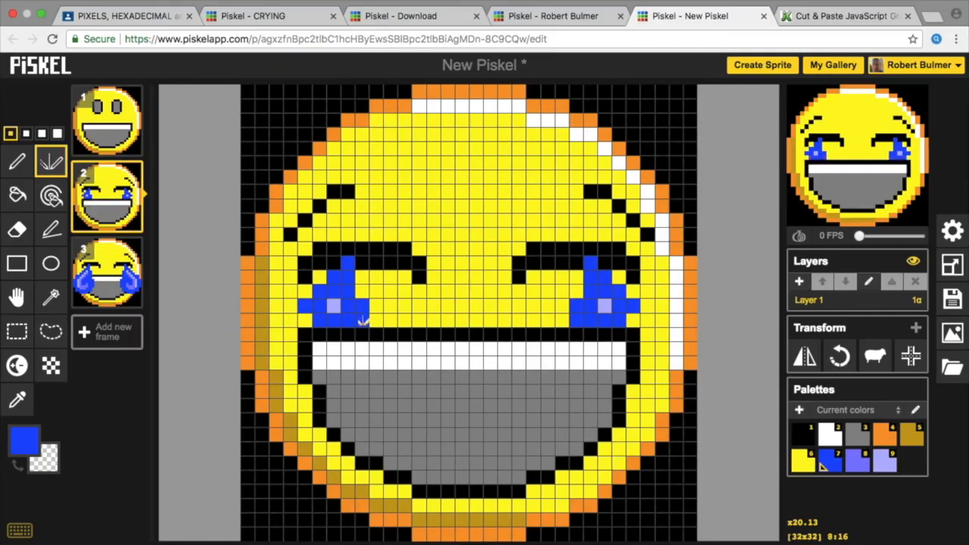
key("ctrl+z")
mouse_move(349, 318)
left_mouse_down()
mouse_move(311, 310)
mouse_move(338, 330)
mouse_move(305, 333)
left_mouse_up()
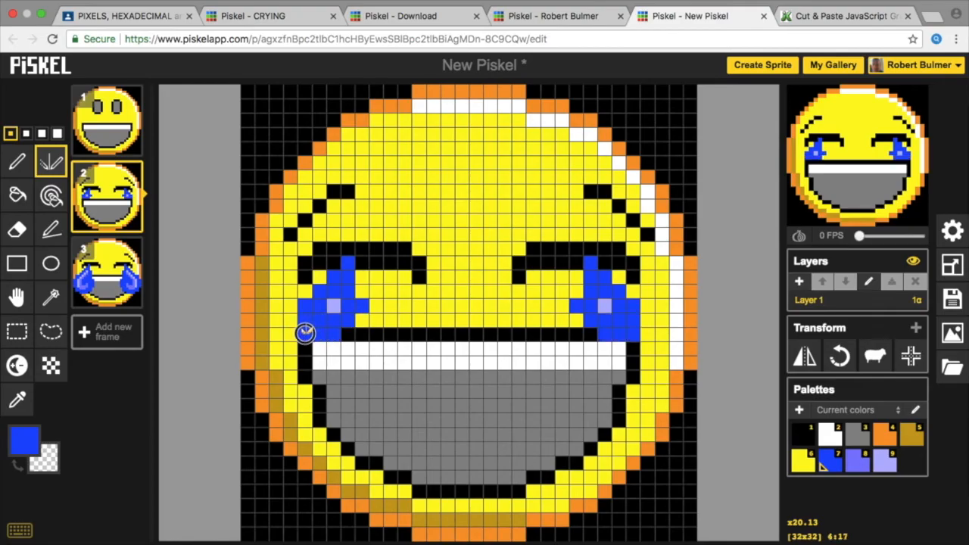
Step: Round out both small tears in blue by adding pixels on their inner sides and an extra bottom row over the teeth
left_click(362, 286)
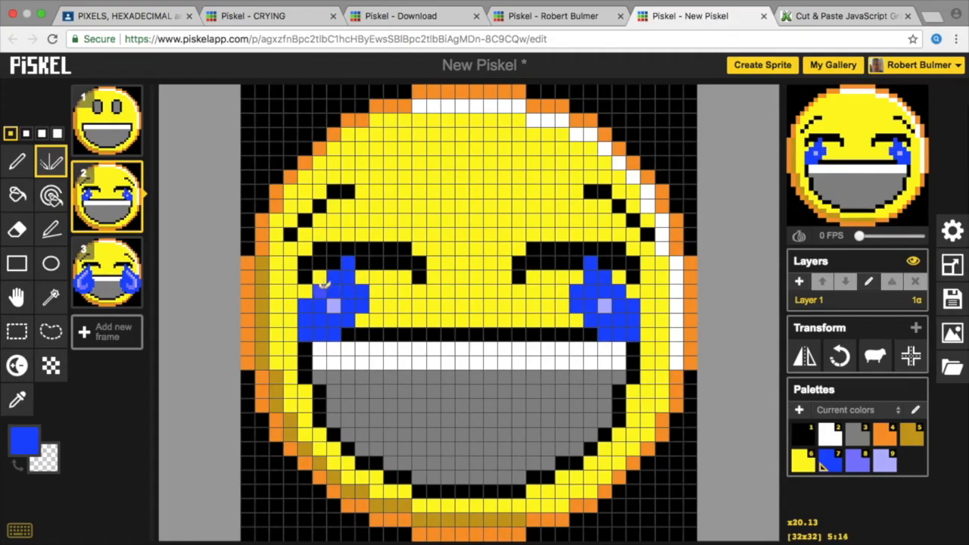
key("ctrl+z")
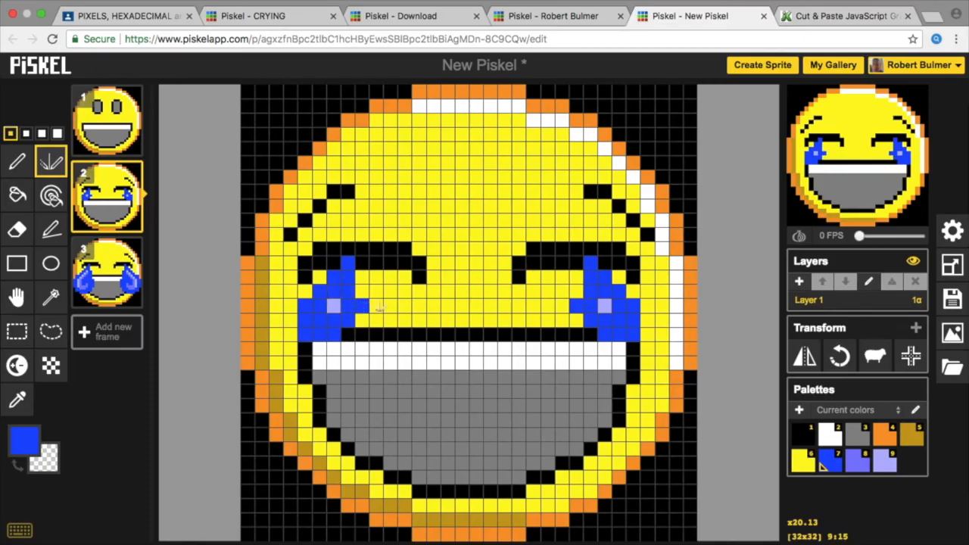
left_click(346, 331)
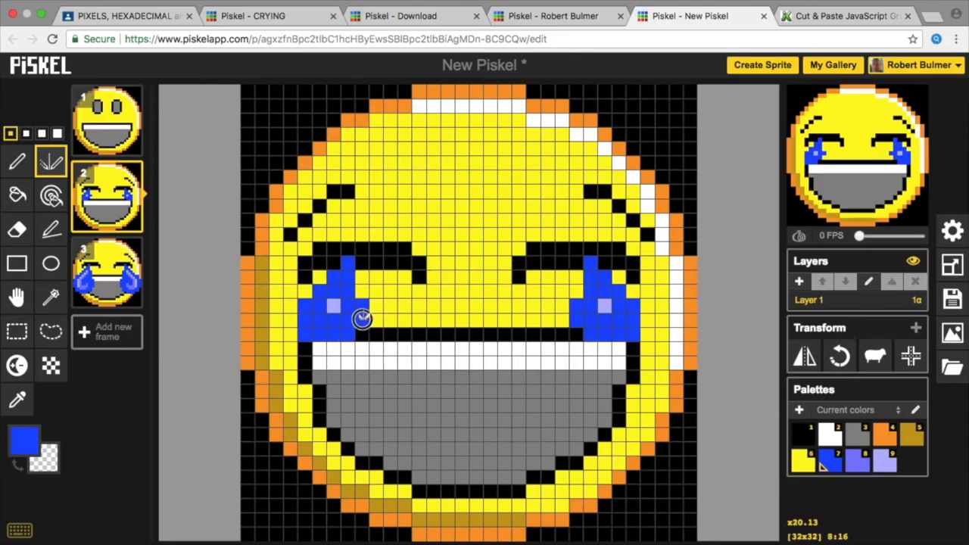
left_click(363, 315)
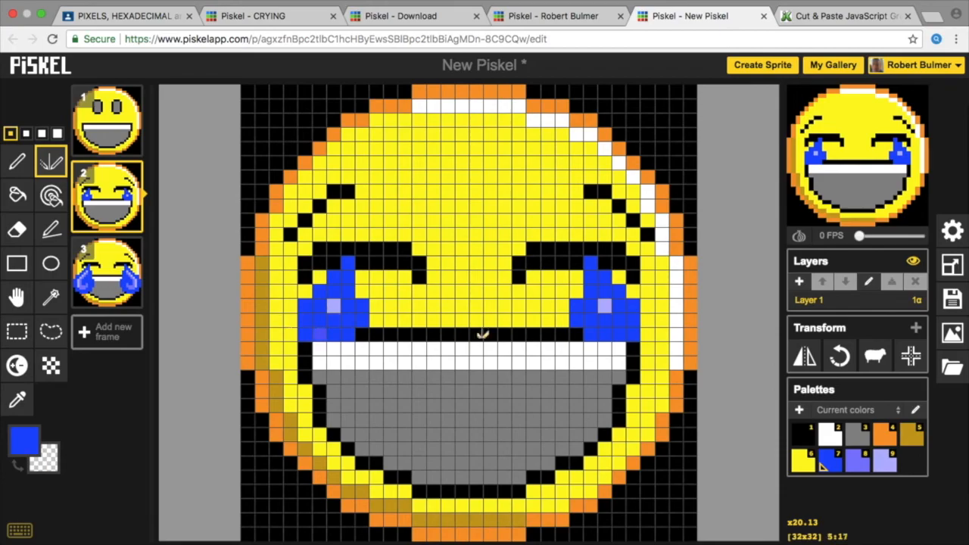
mouse_move(617, 342)
left_mouse_down()
mouse_move(606, 348)
mouse_move(633, 346)
left_mouse_up()
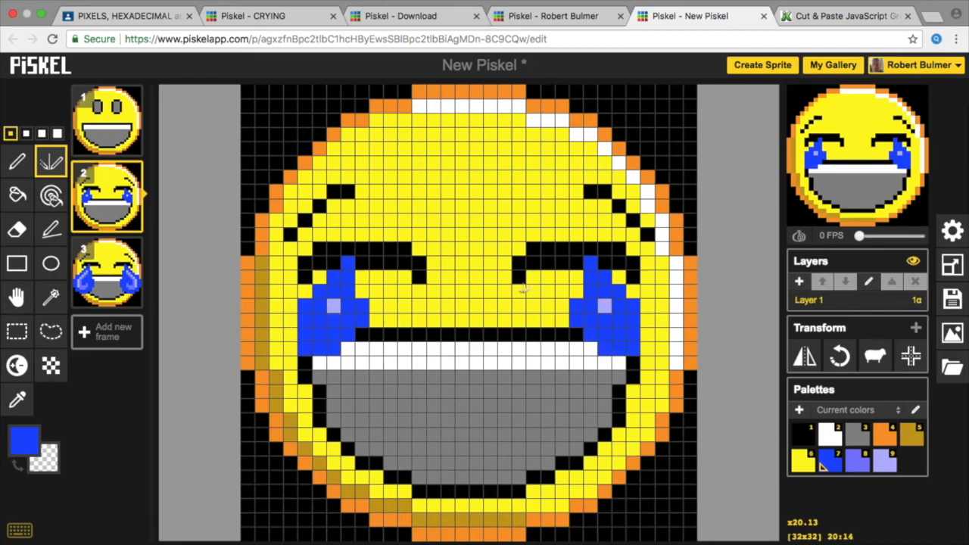
Step: Expand the highlight in each small tear to an L-shape of three light lavender pixels with the mirror pen
left_click_drag(618, 296, 620, 309)
left_click(31, 443)
left_click(27, 327)
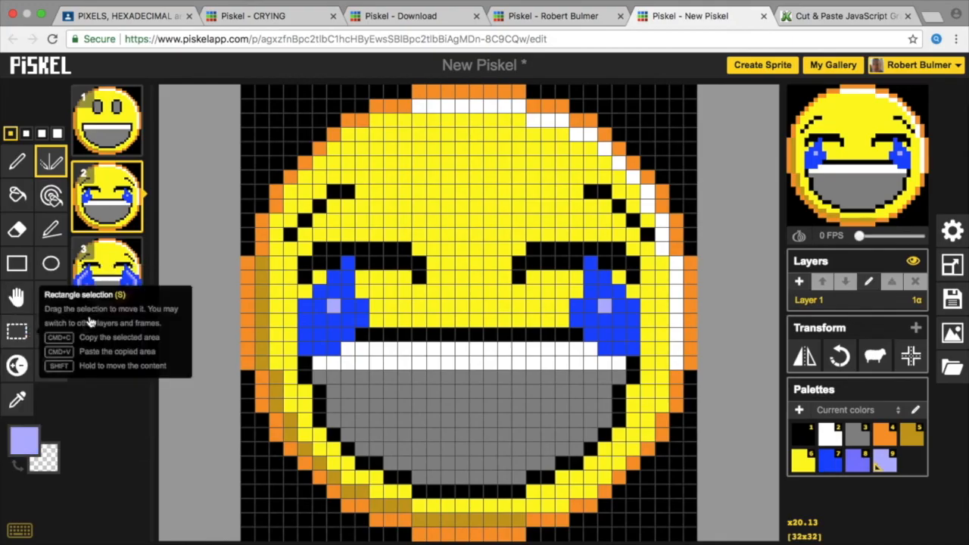
left_click(619, 320)
left_click(619, 306)
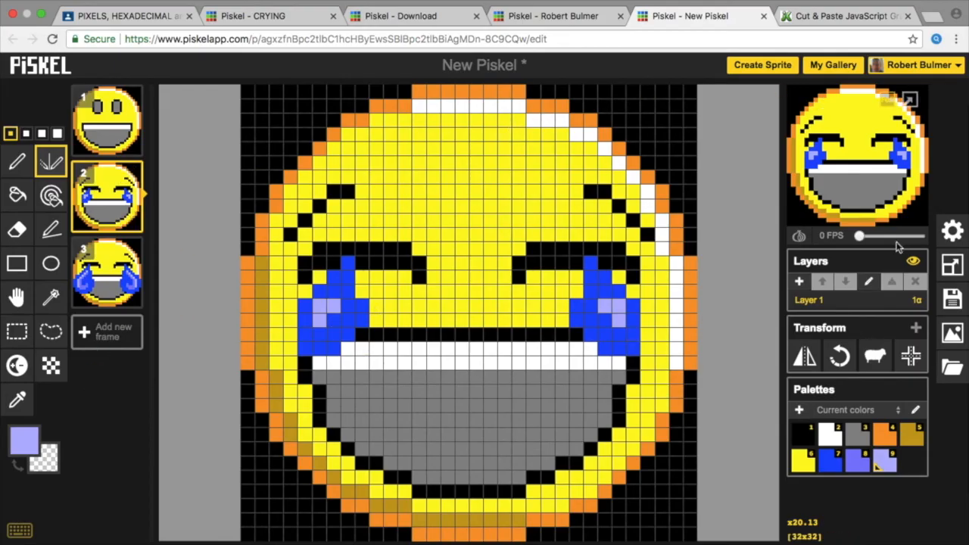
Step: Duplicate frame 3 as a fourth frame and set the preview playback to 4 FPS
left_click_drag(860, 236, 868, 240)
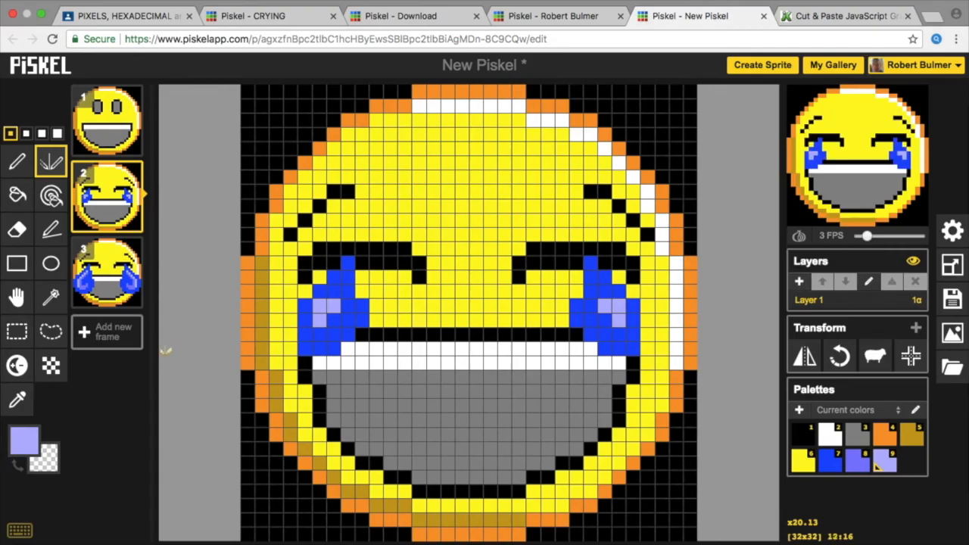
left_click(131, 298)
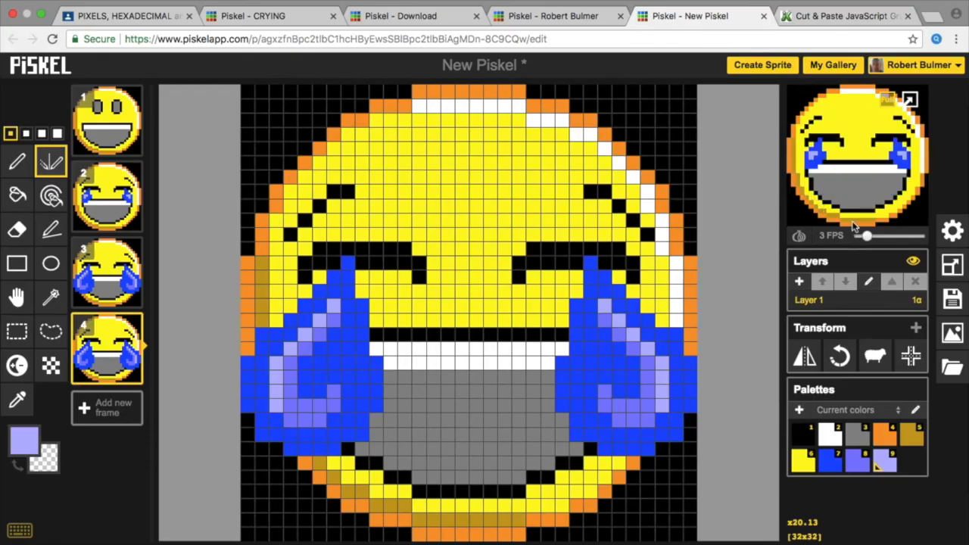
left_click_drag(866, 236, 870, 236)
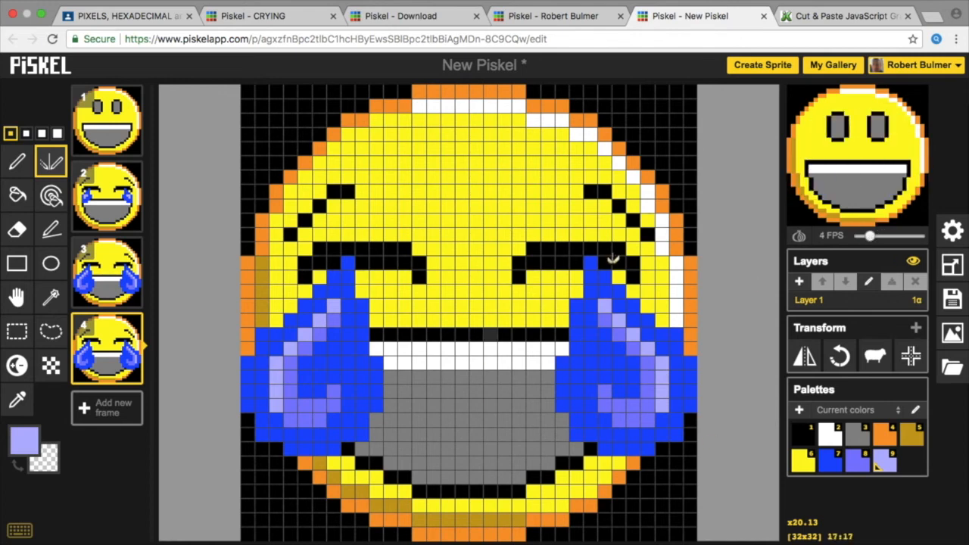
Step: Preview the animation at 13 FPS, then return the playback speed to 4 FPS
mouse_move(113, 137)
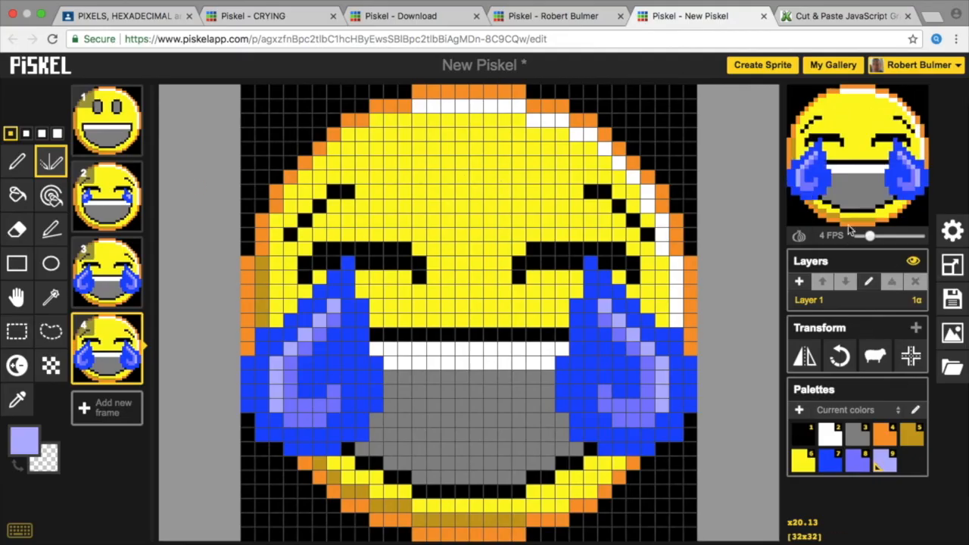
left_click_drag(869, 237, 894, 240)
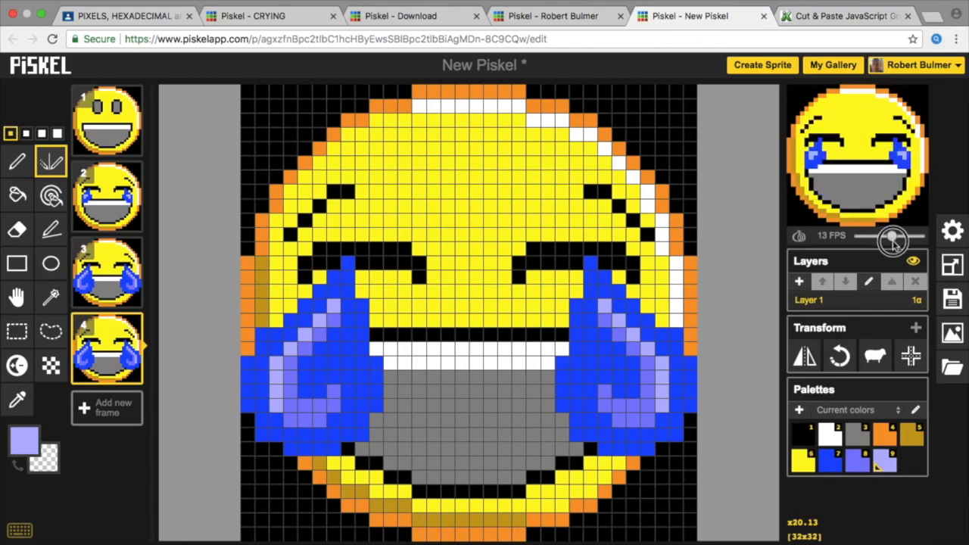
left_click_drag(894, 241, 870, 238)
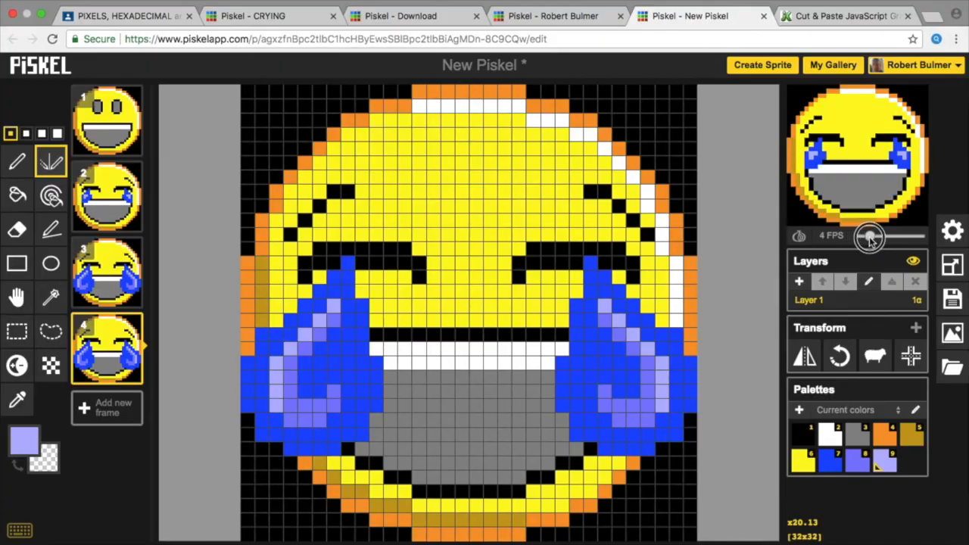
left_click(953, 266)
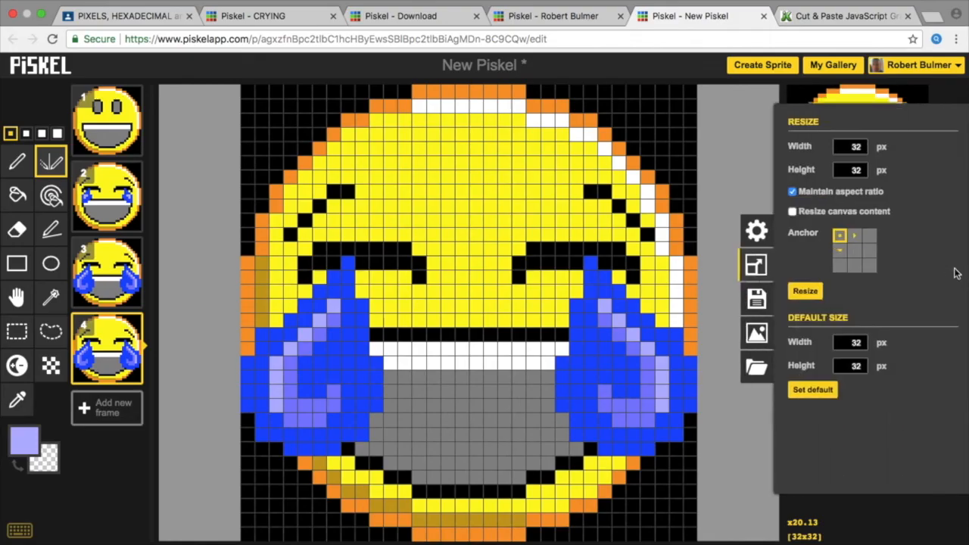
left_click(817, 399)
left_click(756, 313)
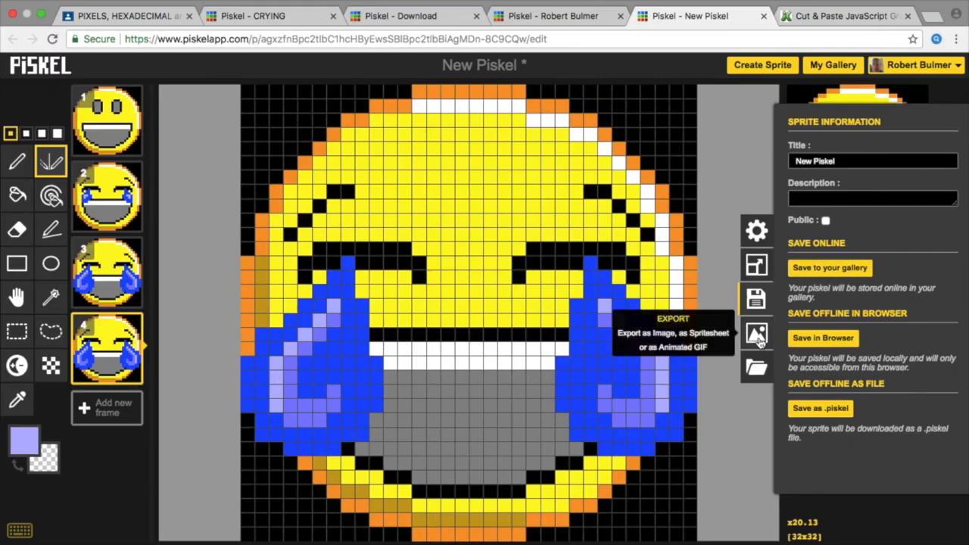
left_click(759, 341)
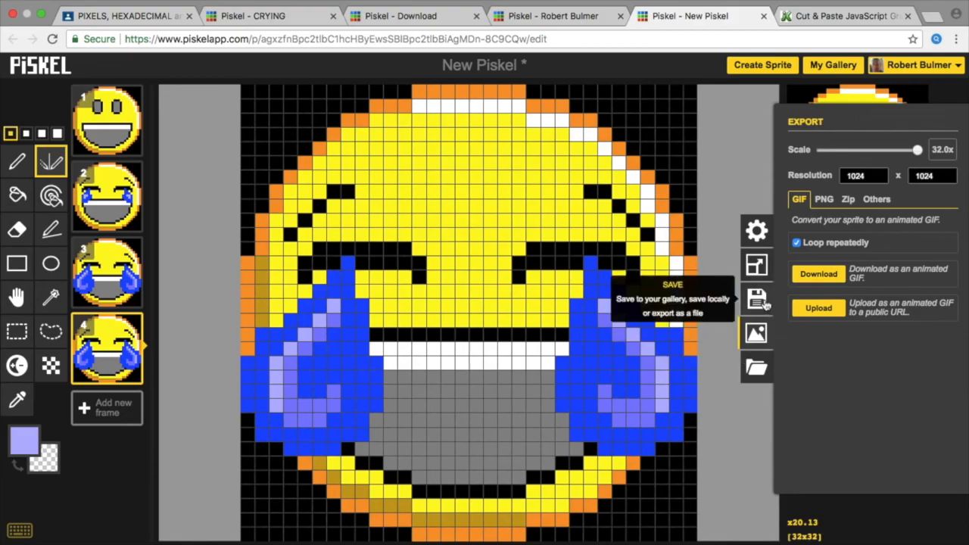
Step: Title the sprite cryingNew and save it to the online gallery
left_click(754, 303)
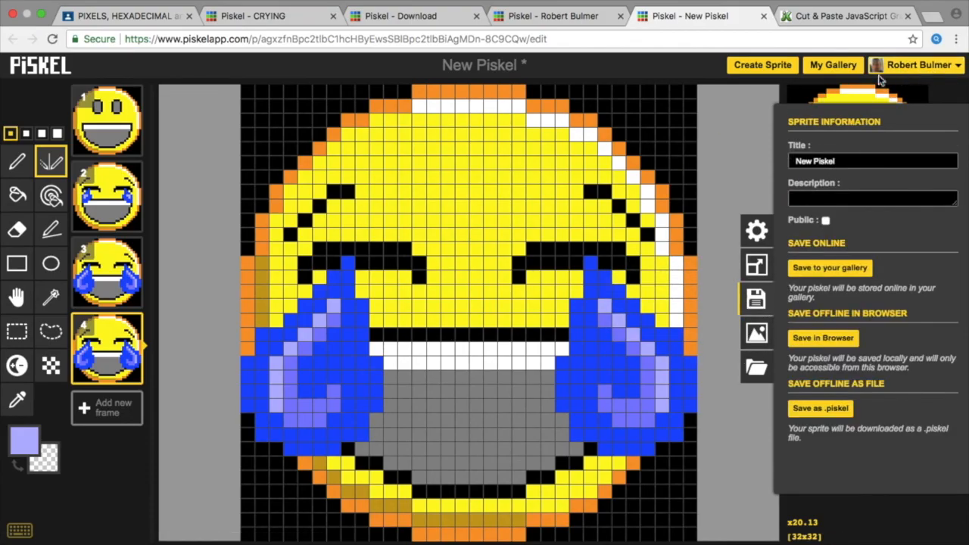
triple_click(859, 161)
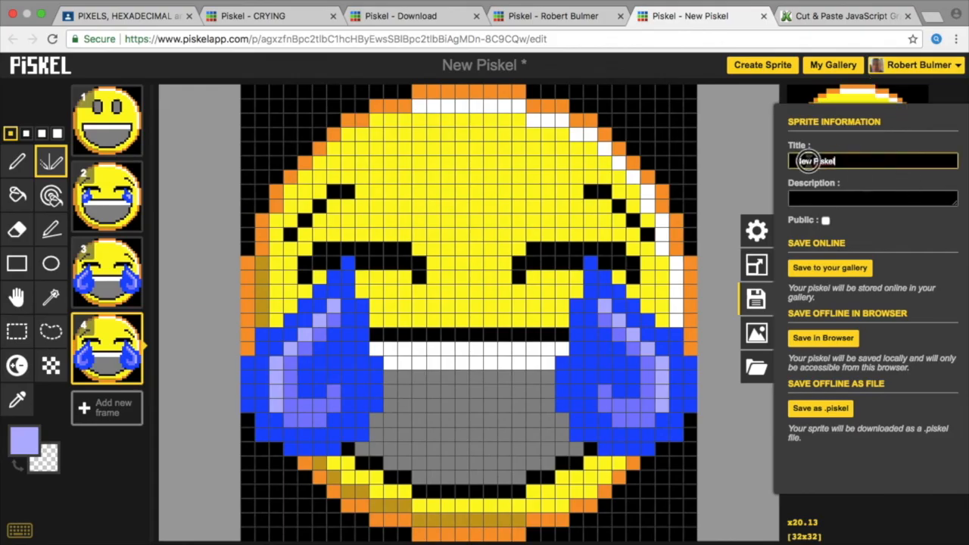
type("cryingNew")
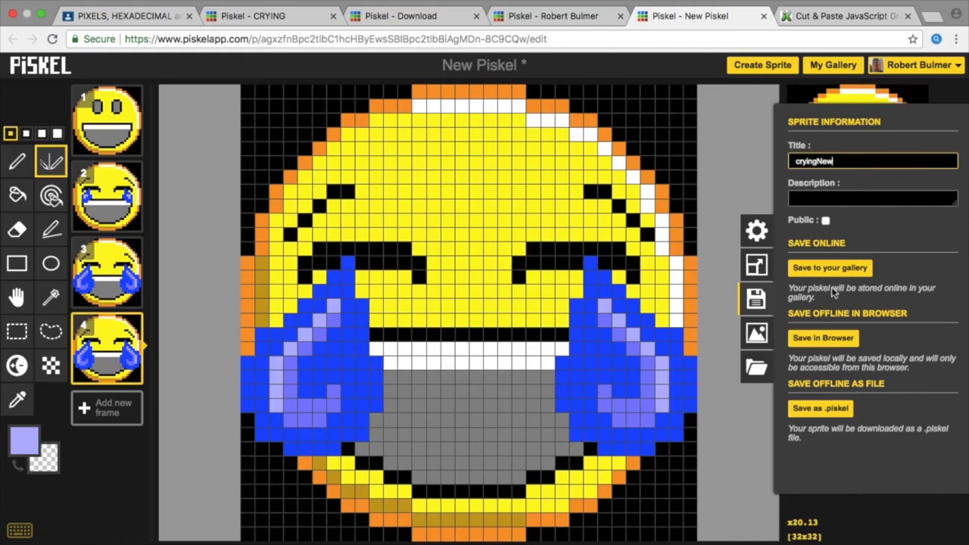
left_click(826, 220)
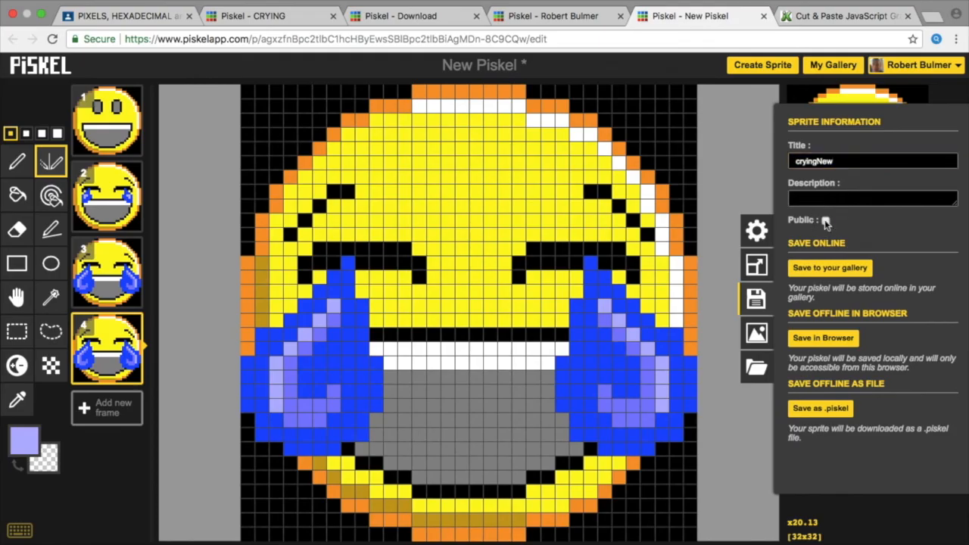
left_click(824, 270)
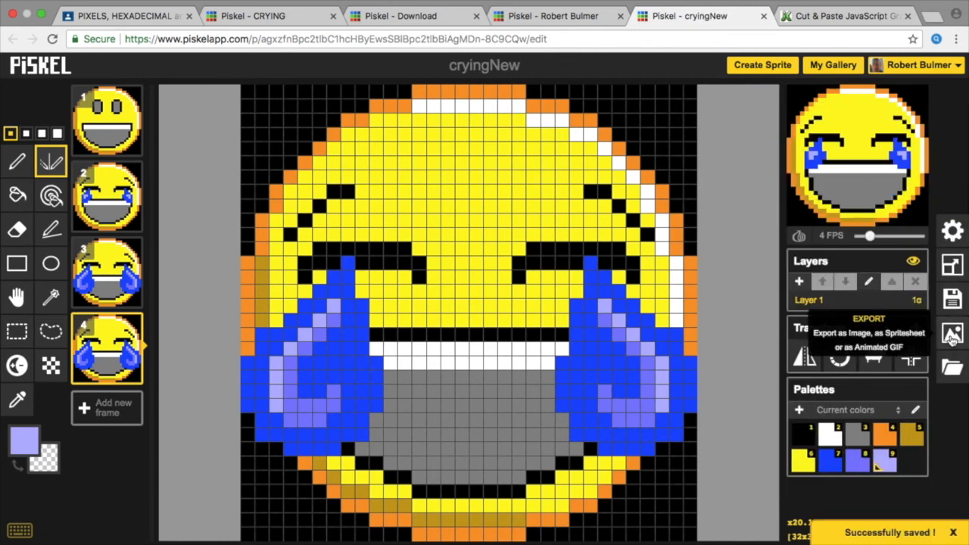
Step: Export the sprite as a looping animated GIF at 16.0x scale, 512 x 512 pixels, and download it
left_click(951, 336)
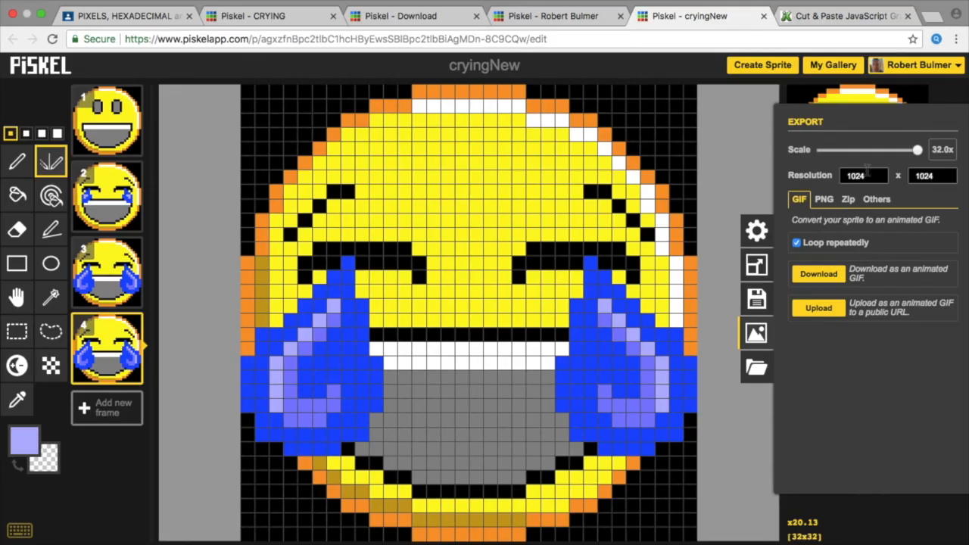
left_click_drag(917, 150, 818, 153)
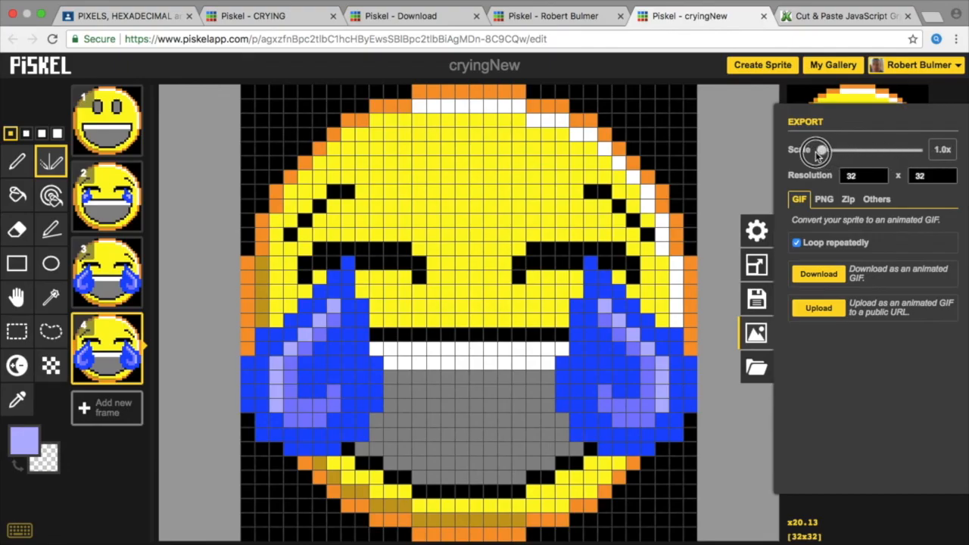
left_click_drag(819, 152, 803, 148)
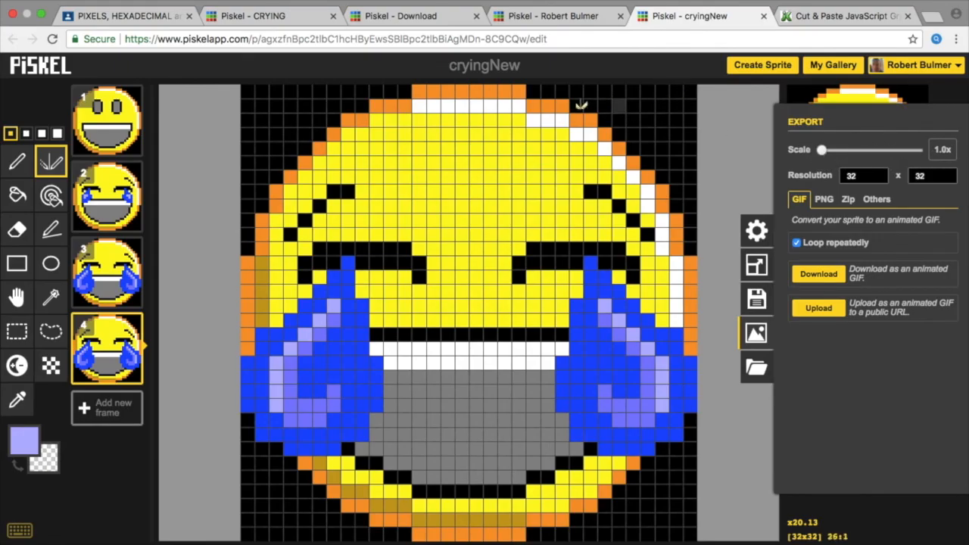
left_click_drag(822, 152, 869, 160)
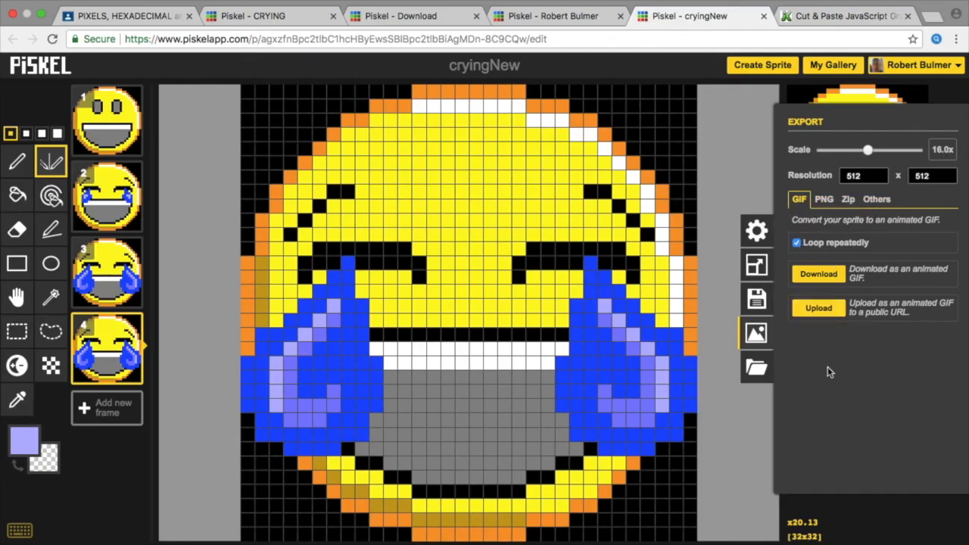
left_click(832, 280)
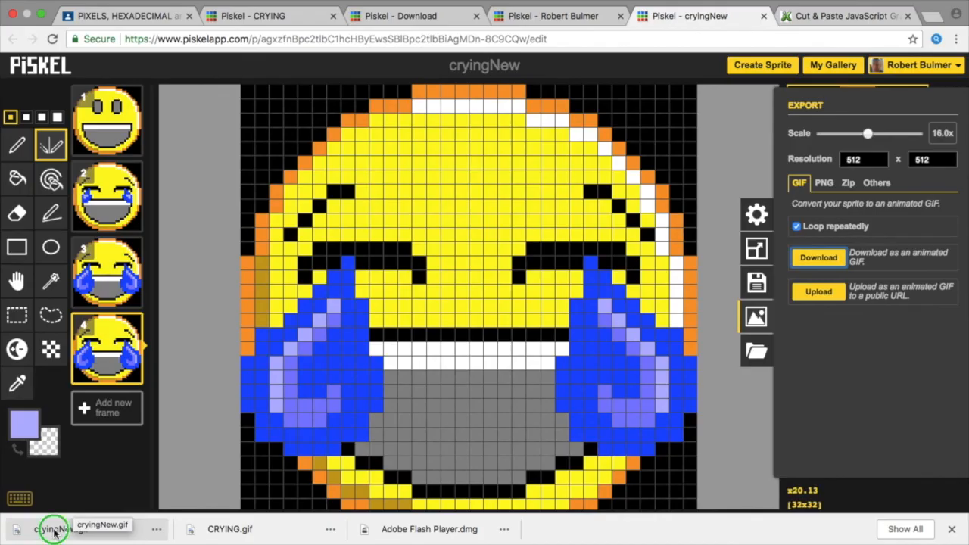
Step: Reveal the downloaded cryingNew.gif in Finder and open it with Google Chrome to view the animation
right_click(54, 532)
left_click(102, 508)
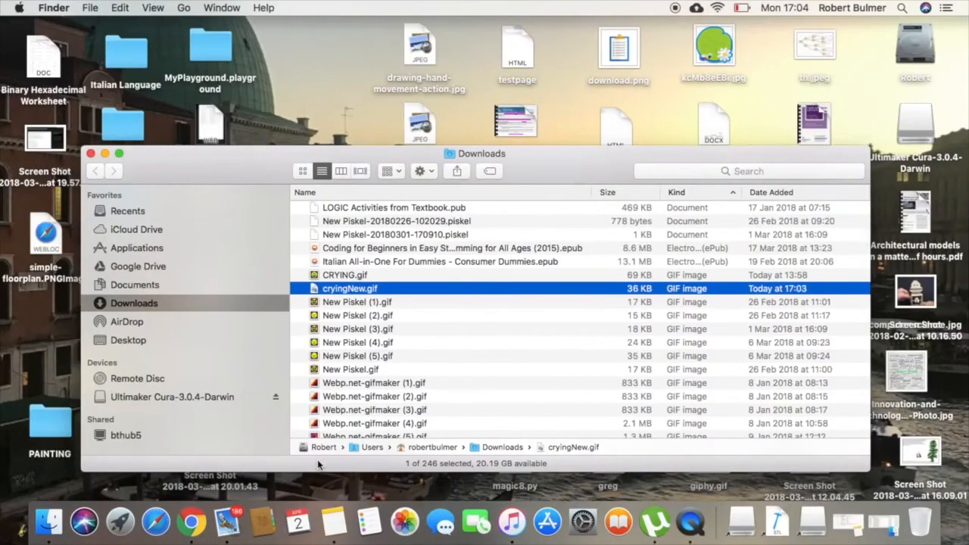
scroll(325, 295, "up", 1)
right_click(325, 294)
left_click(325, 295)
right_click(325, 294)
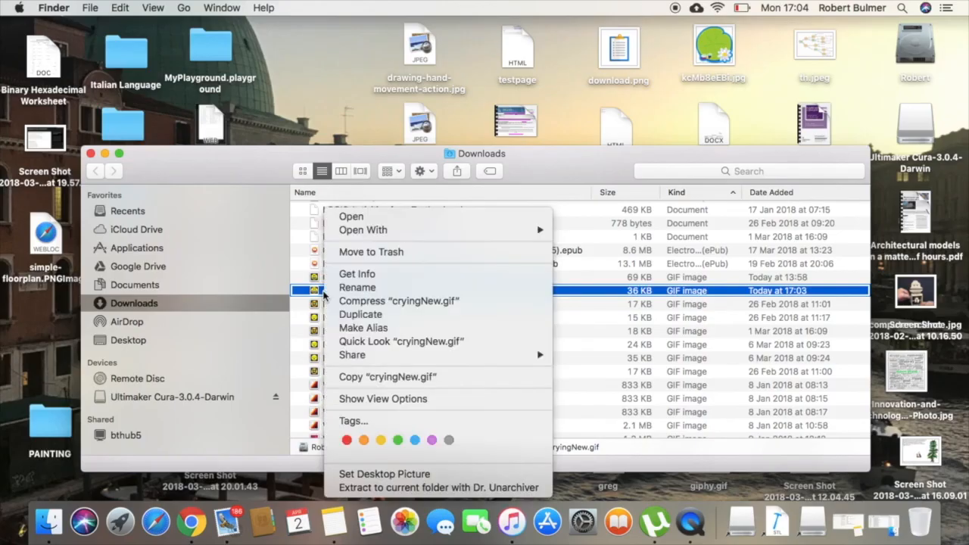
mouse_move(429, 232)
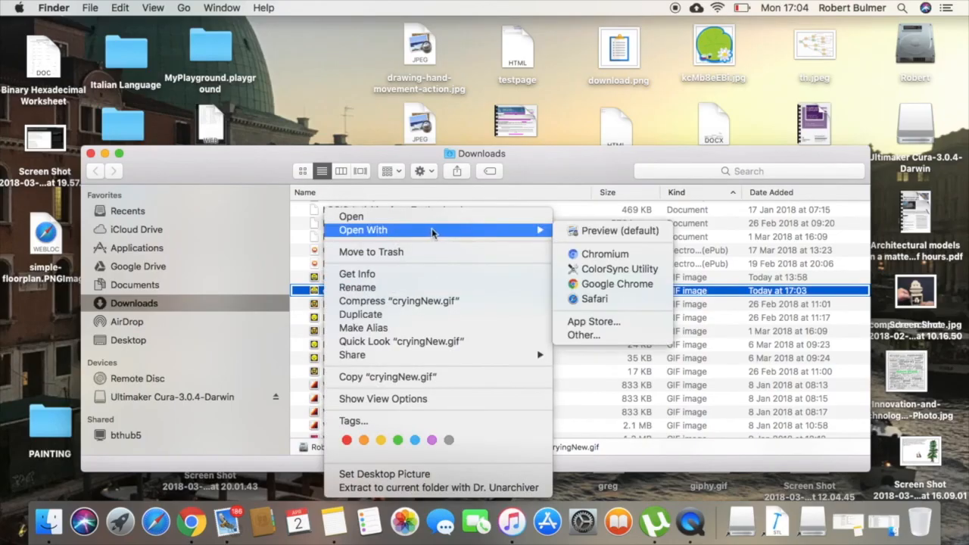
left_click(610, 284)
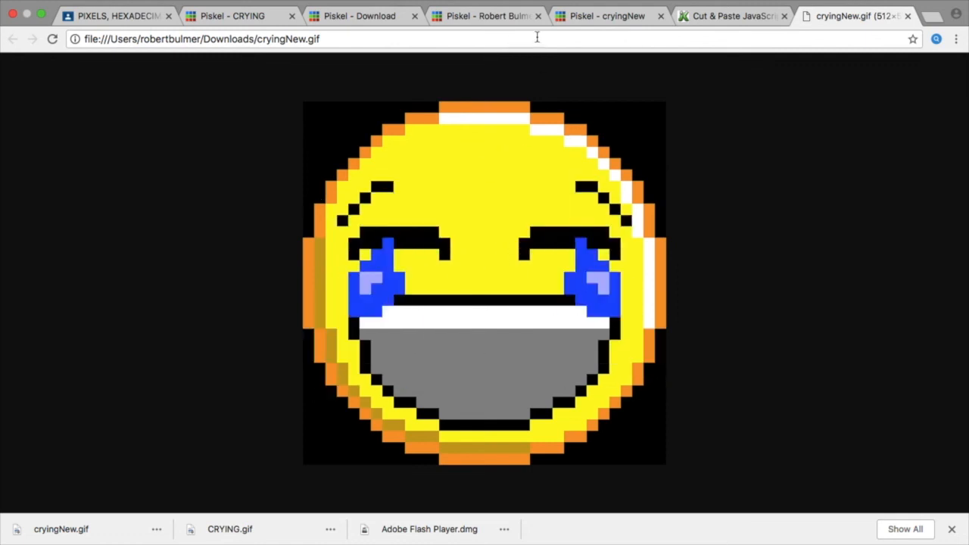
Step: Return to the cryingNew sprite in the Piskel editor
left_click(592, 17)
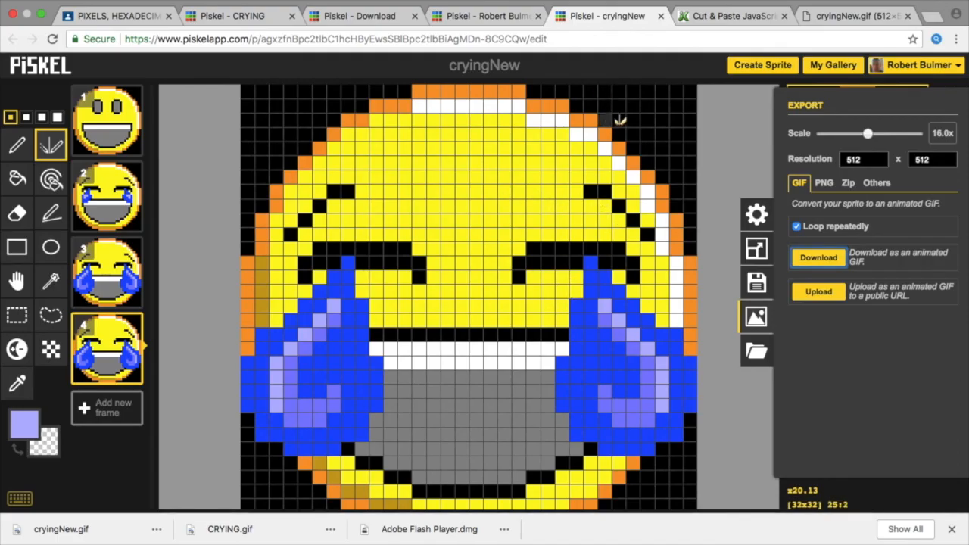
mouse_move(649, 4)
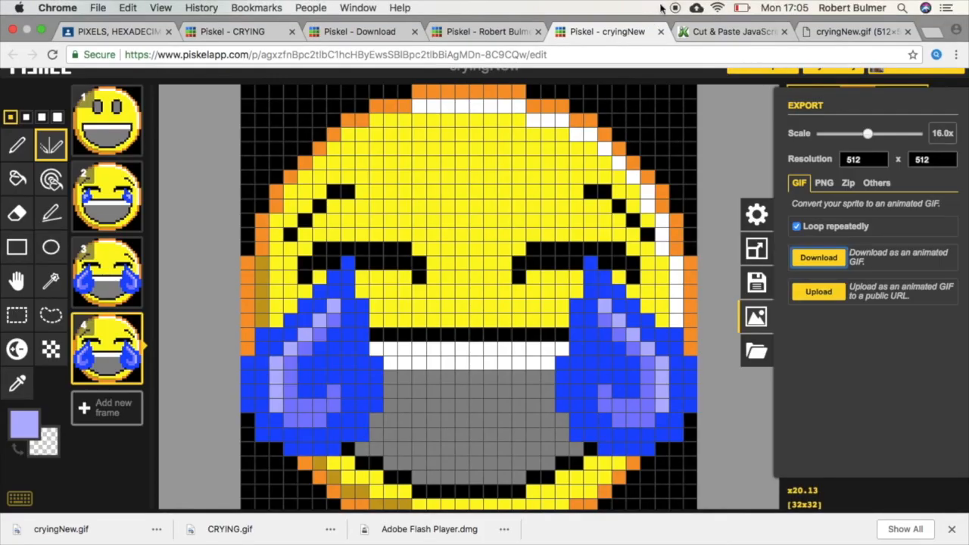